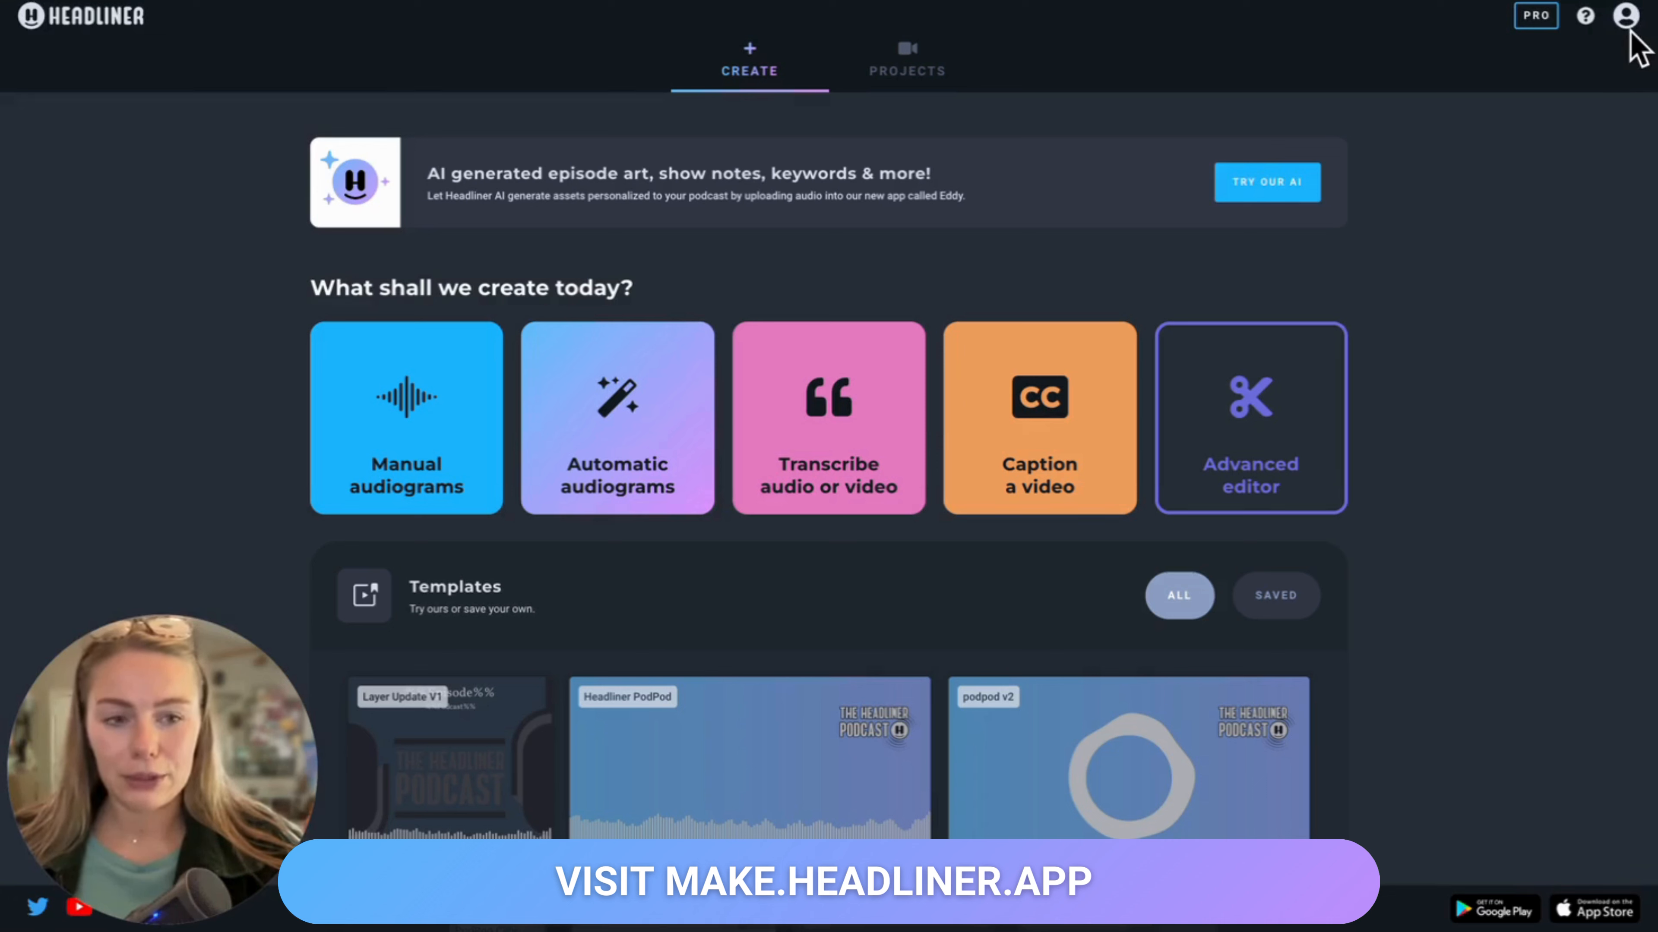
Step: Open the Fonts section of the account settings
click(1626, 20)
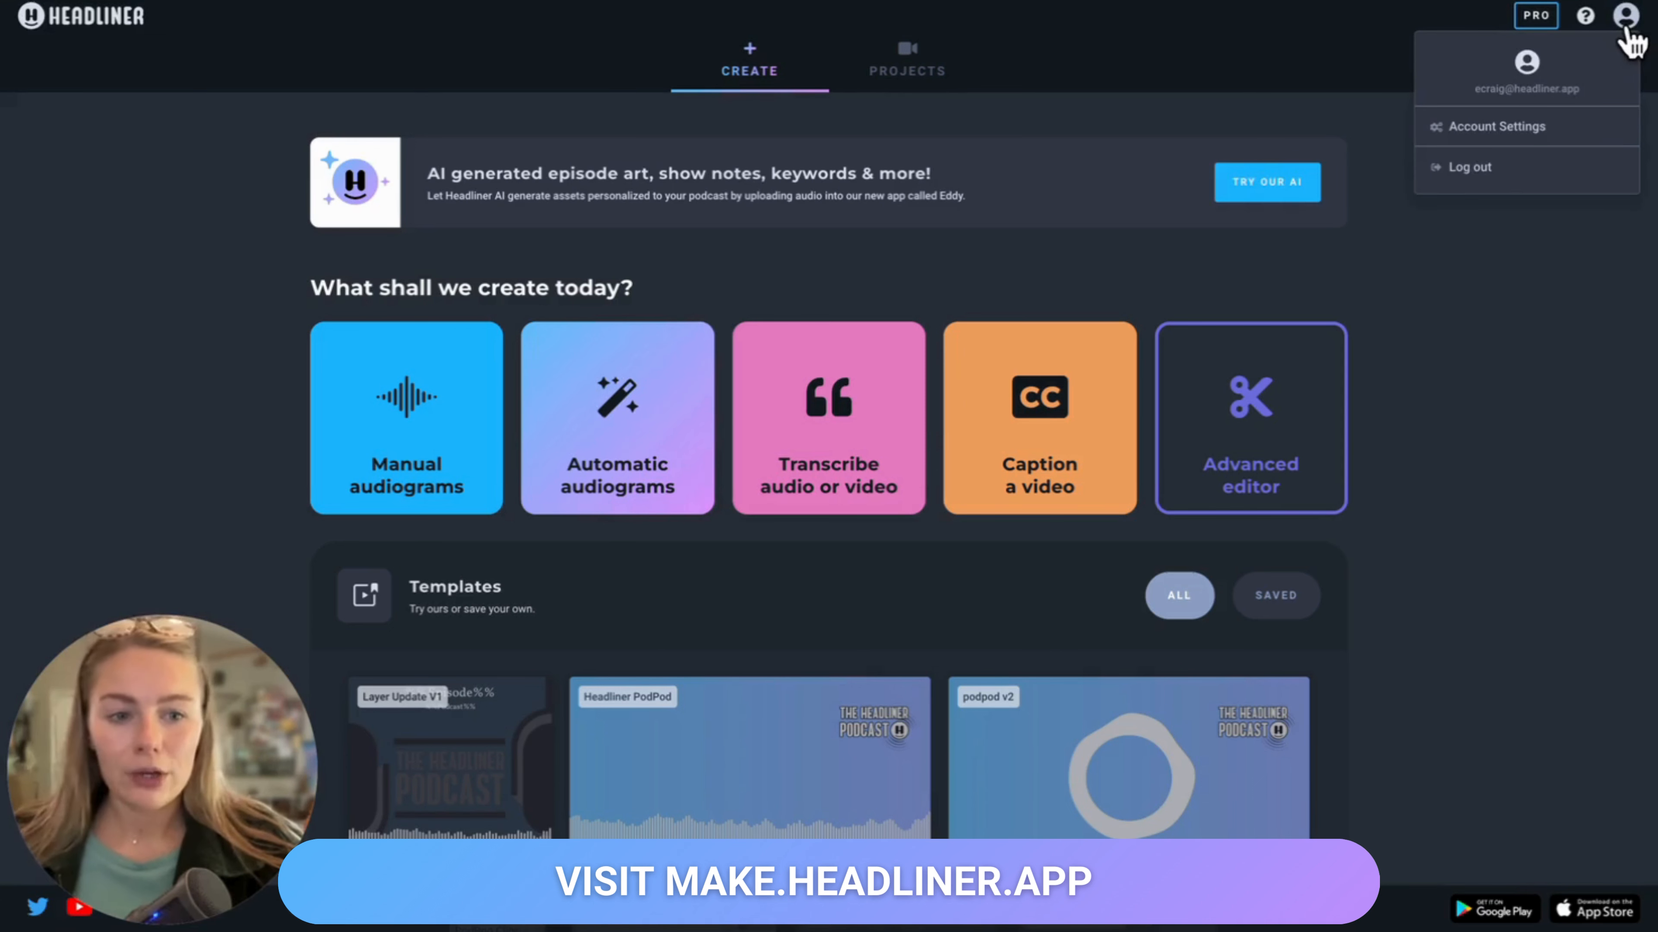
click(1474, 134)
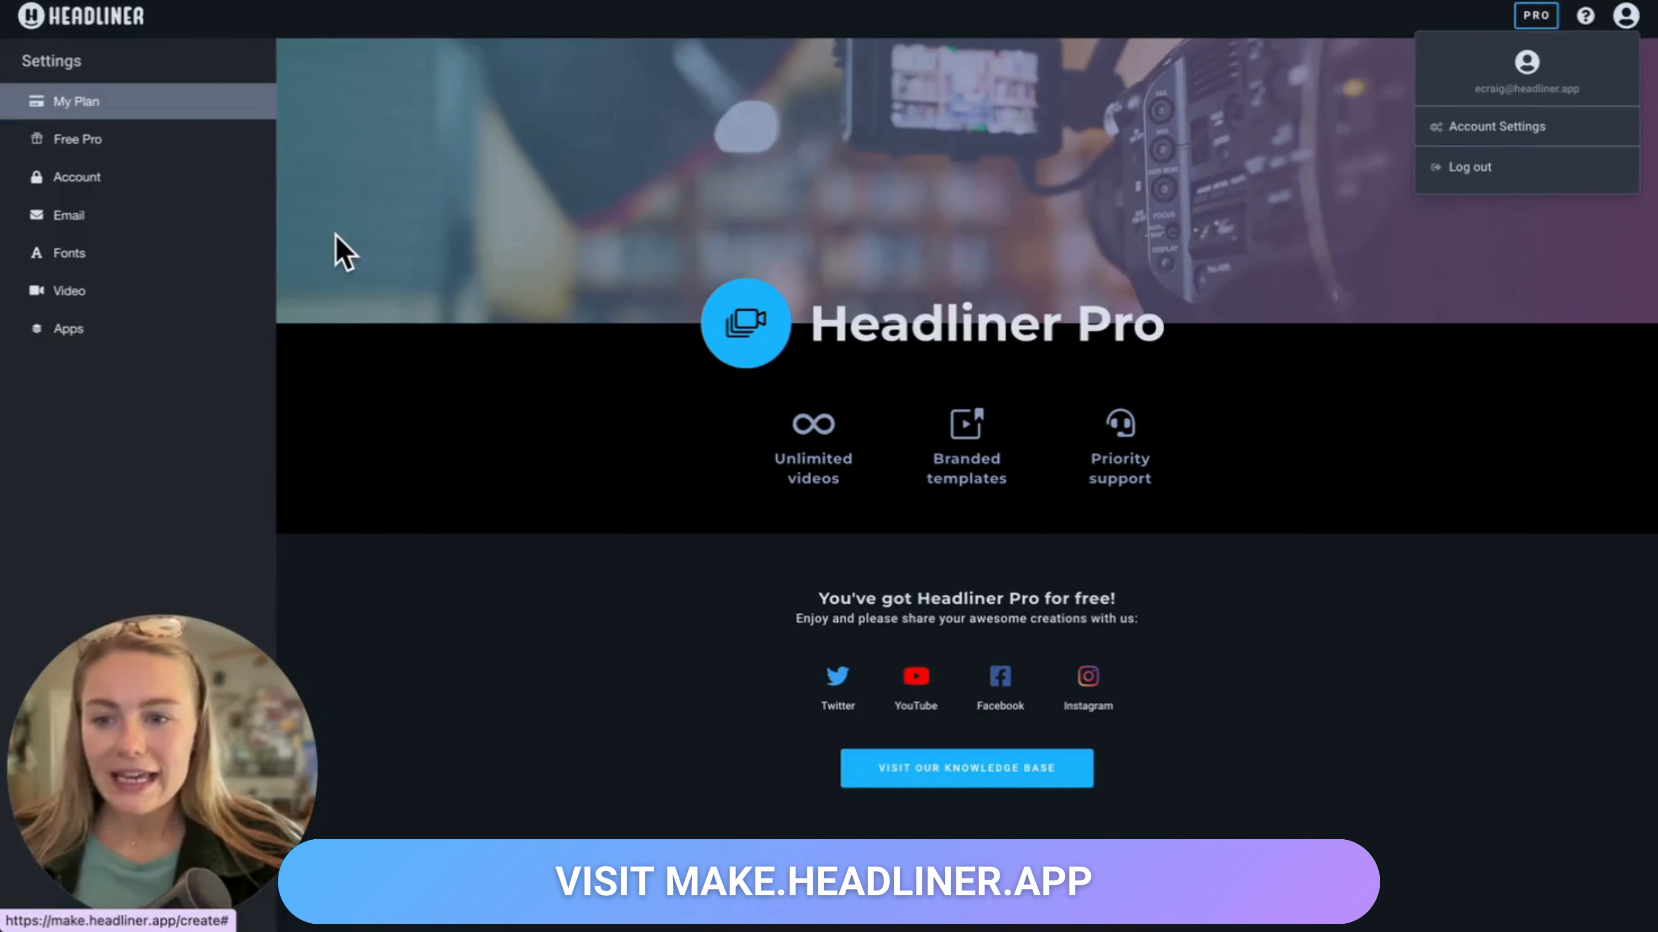
click(75, 261)
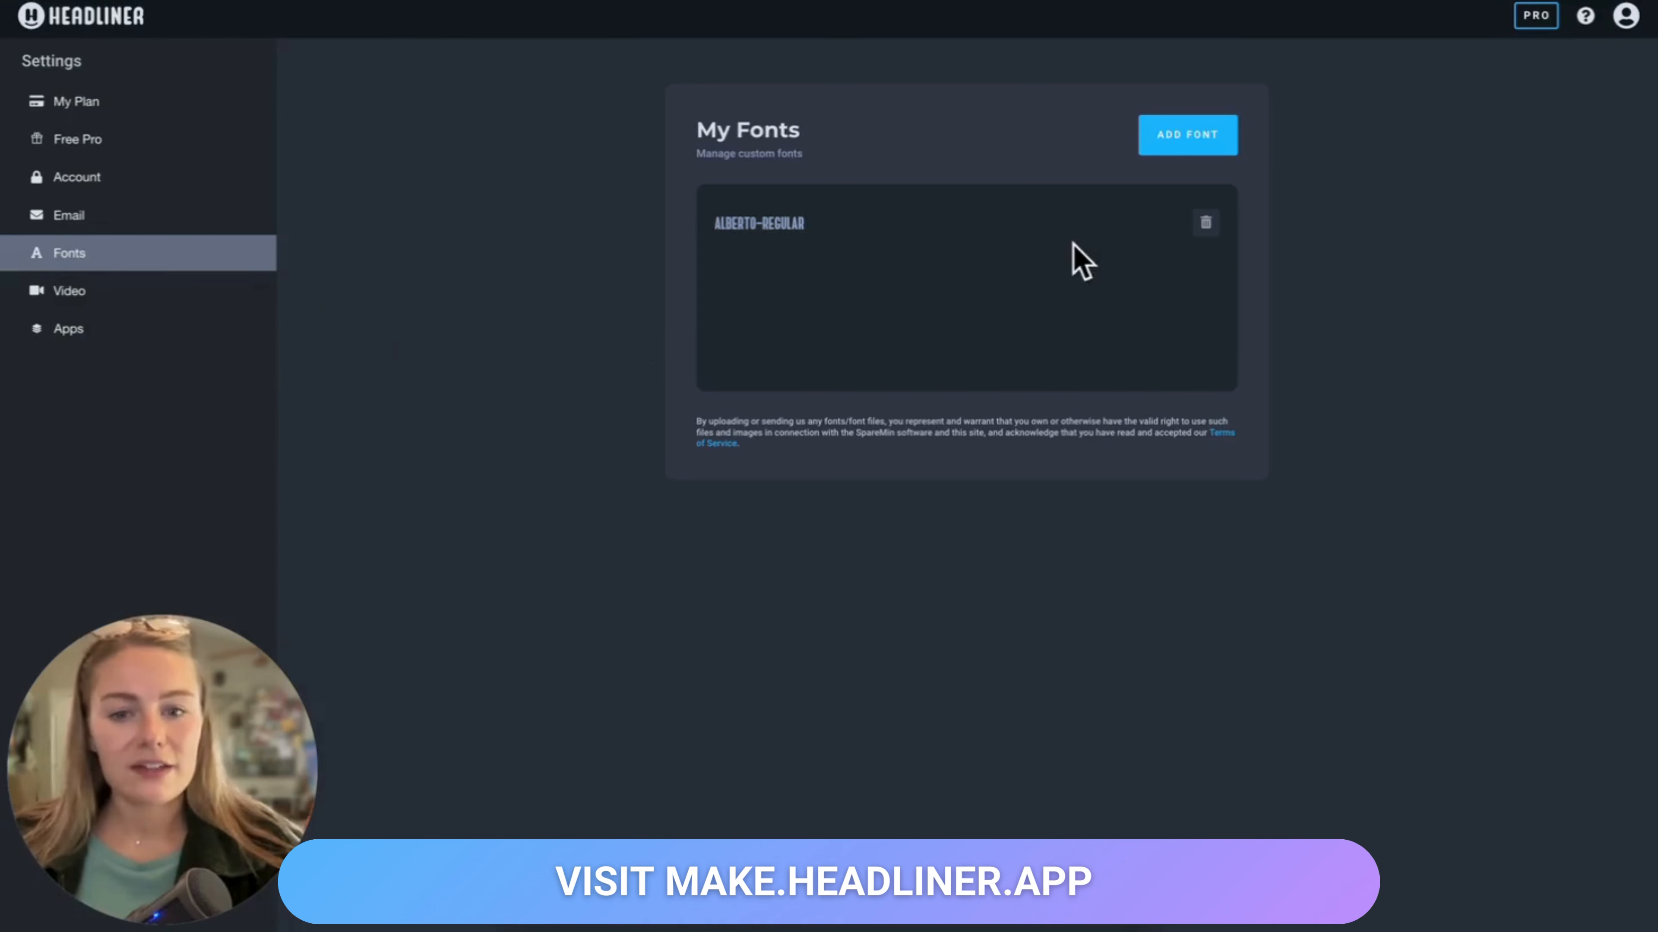
Step: Add a custom font by searching for robot and choosing Roboto Condensed
click(1162, 154)
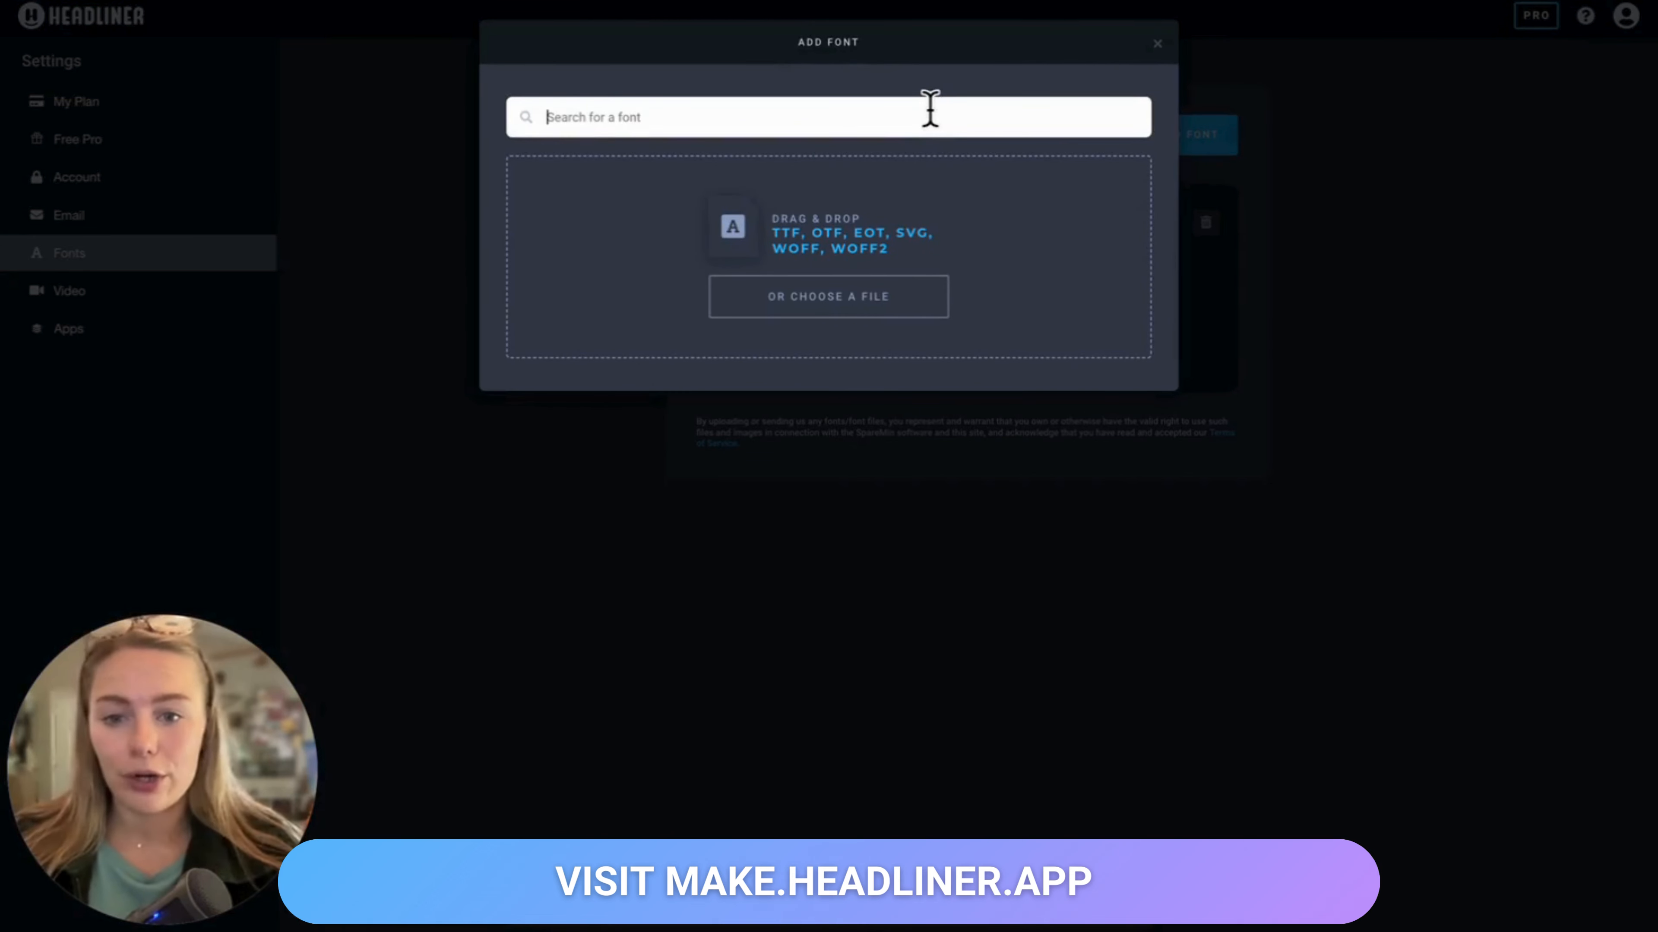
text(rob)
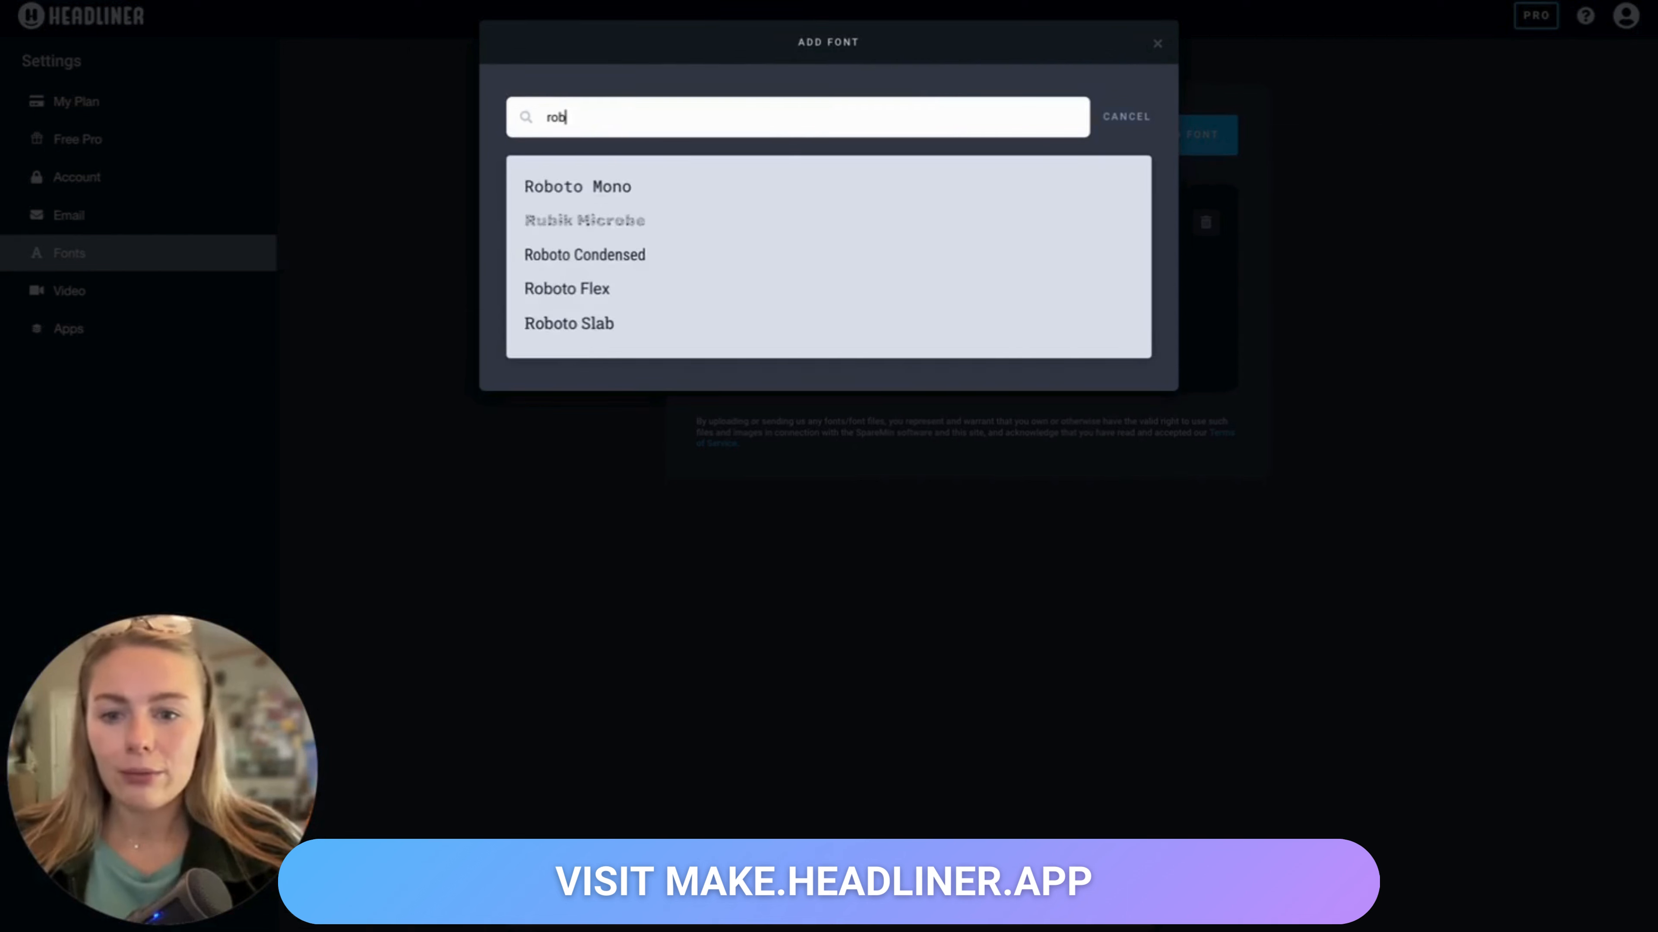
text(ot)
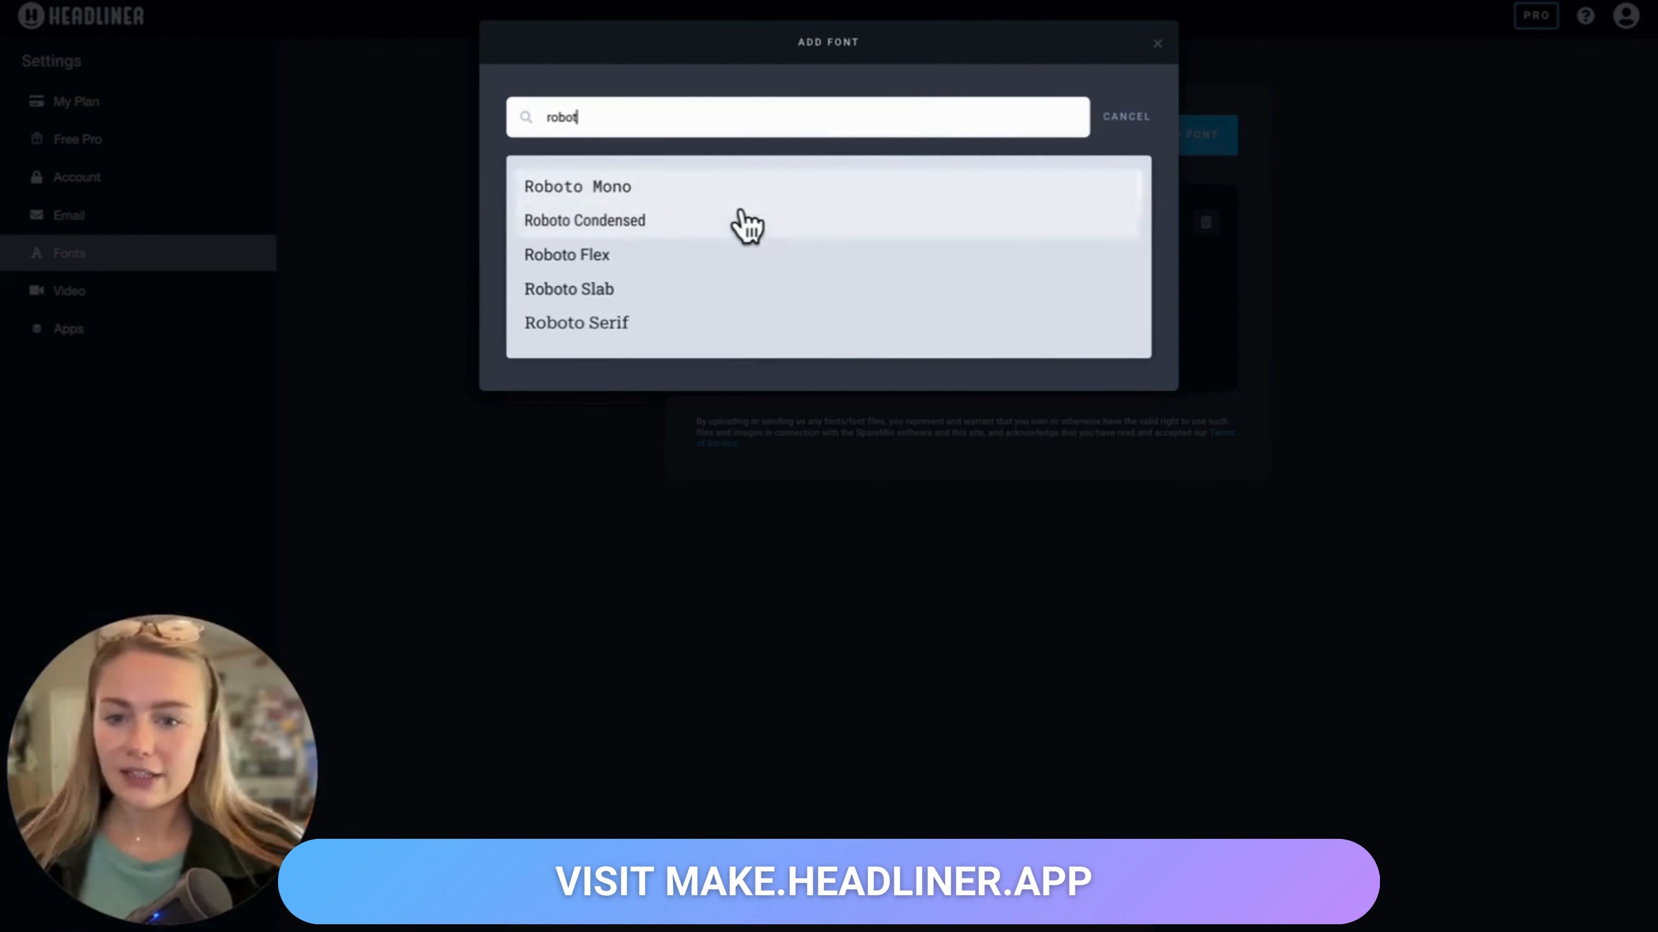
click(754, 232)
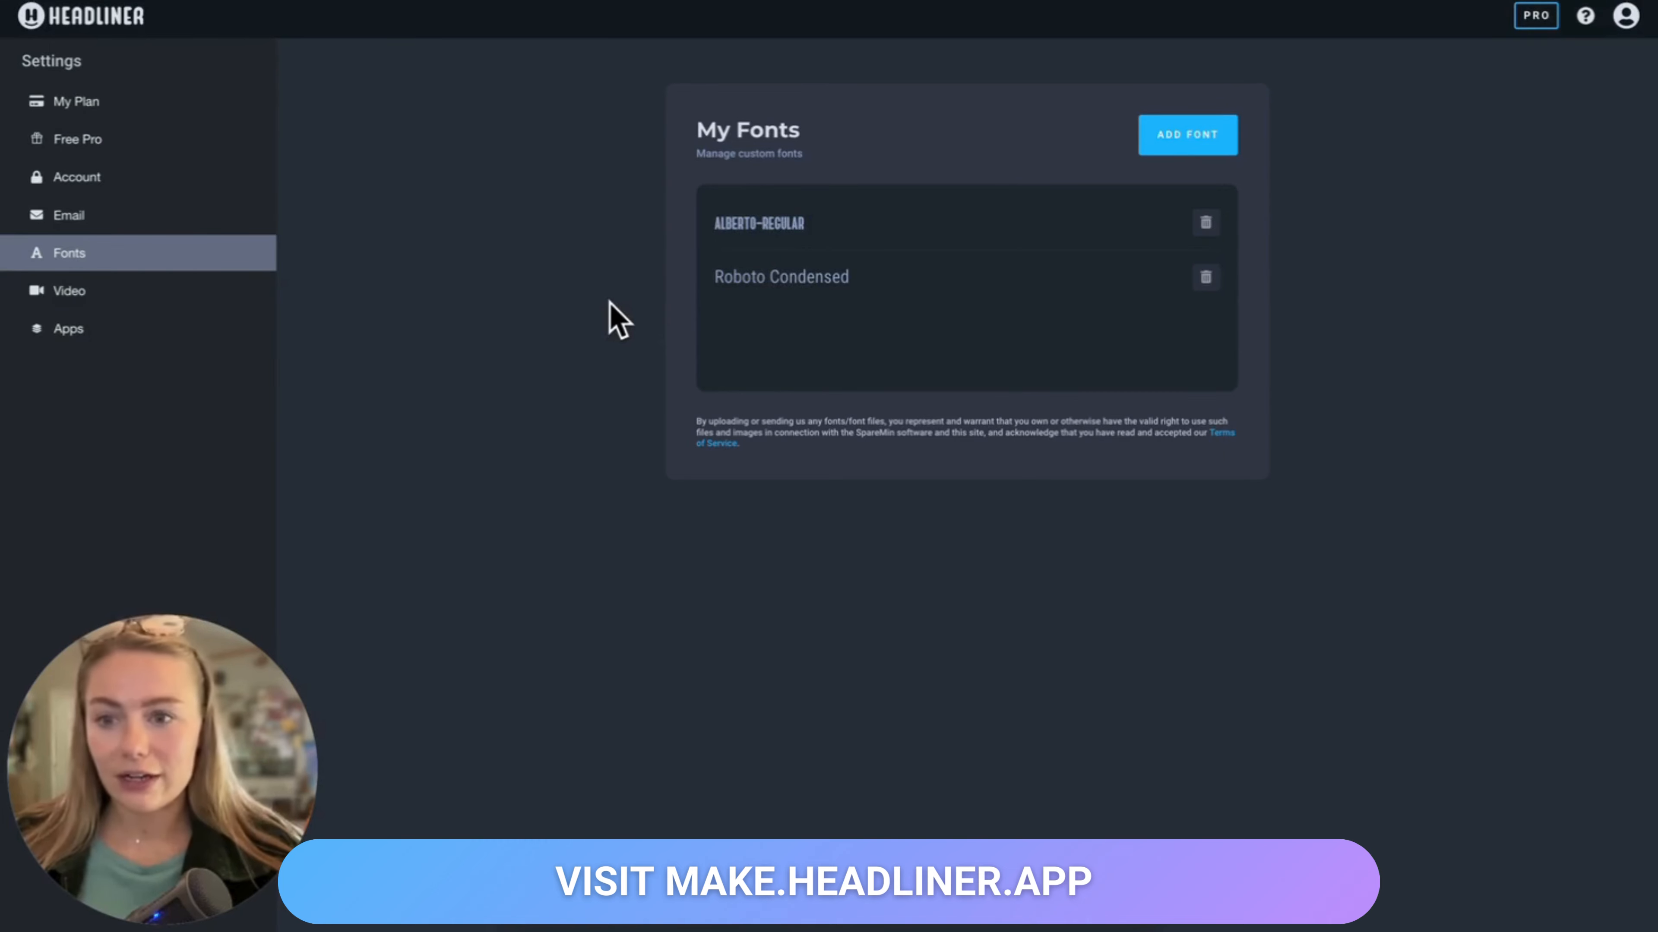
Step: Return home, start an automatic audiogram, and search podcasts for headliner
click(30, 21)
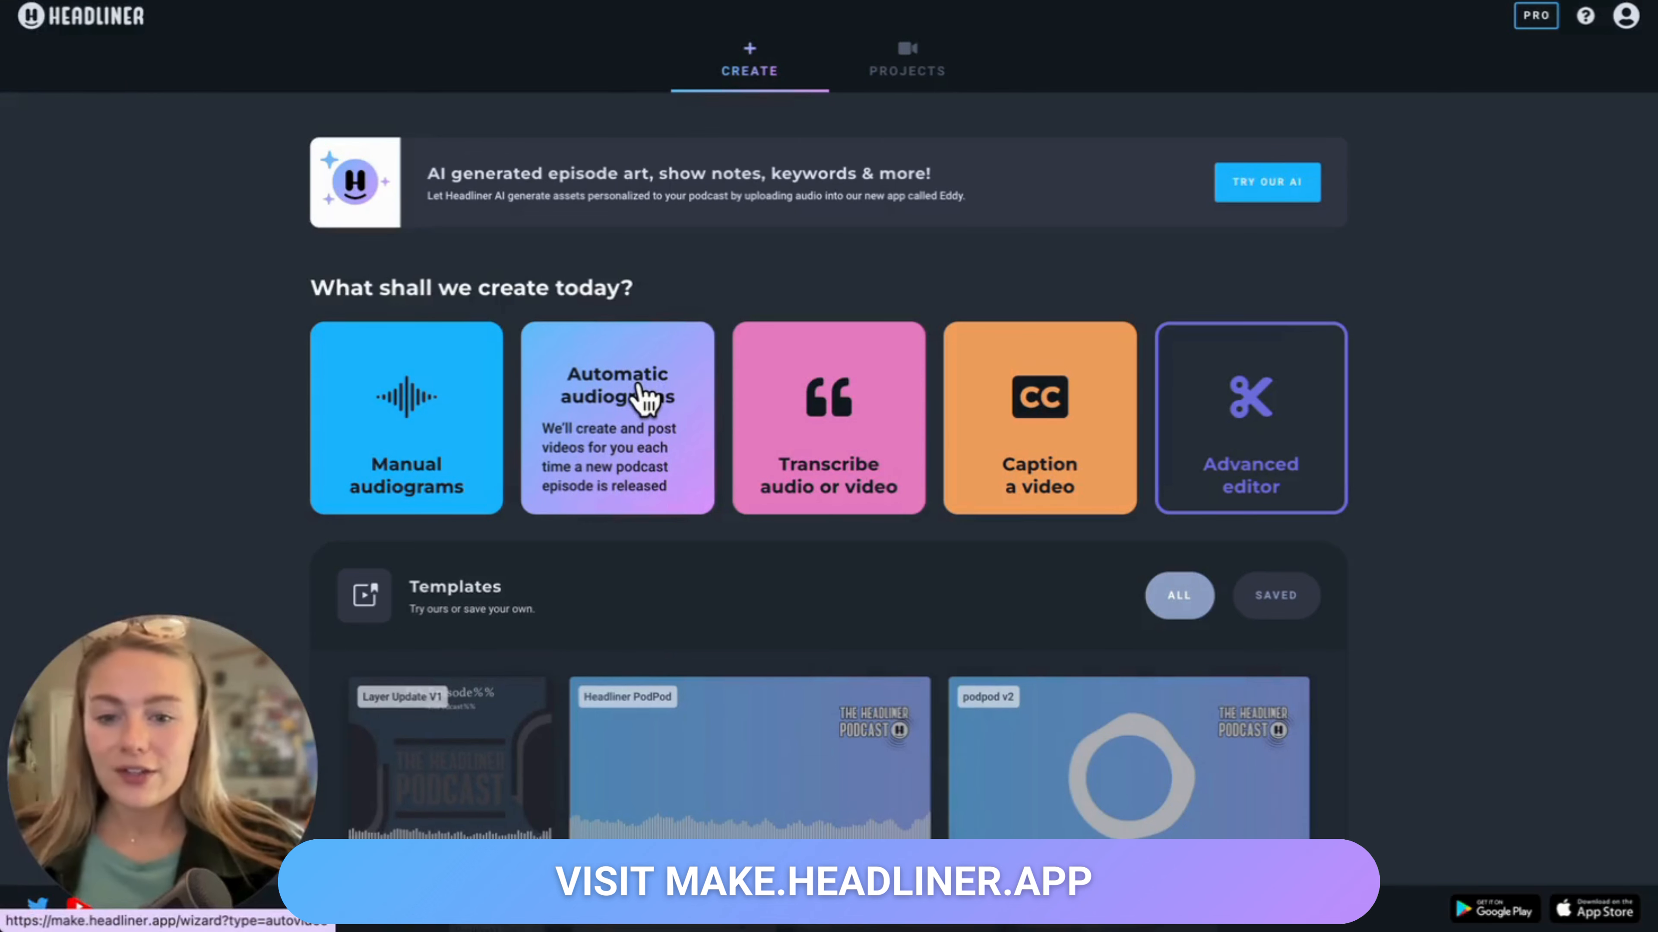
click(641, 392)
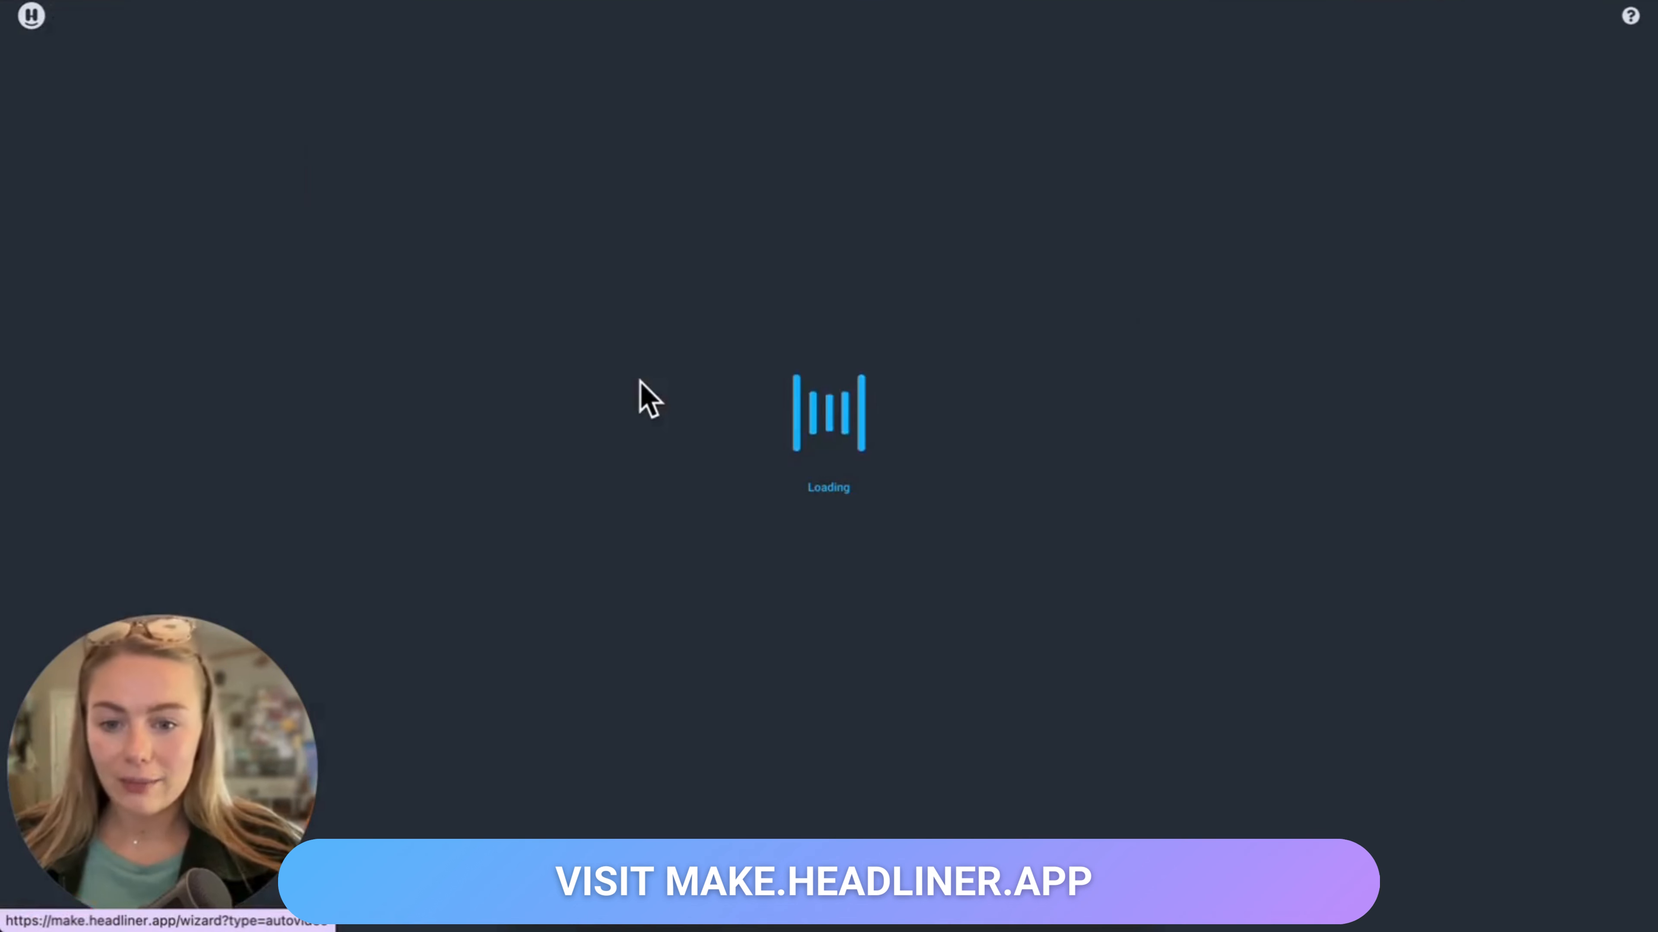
text(hrs)
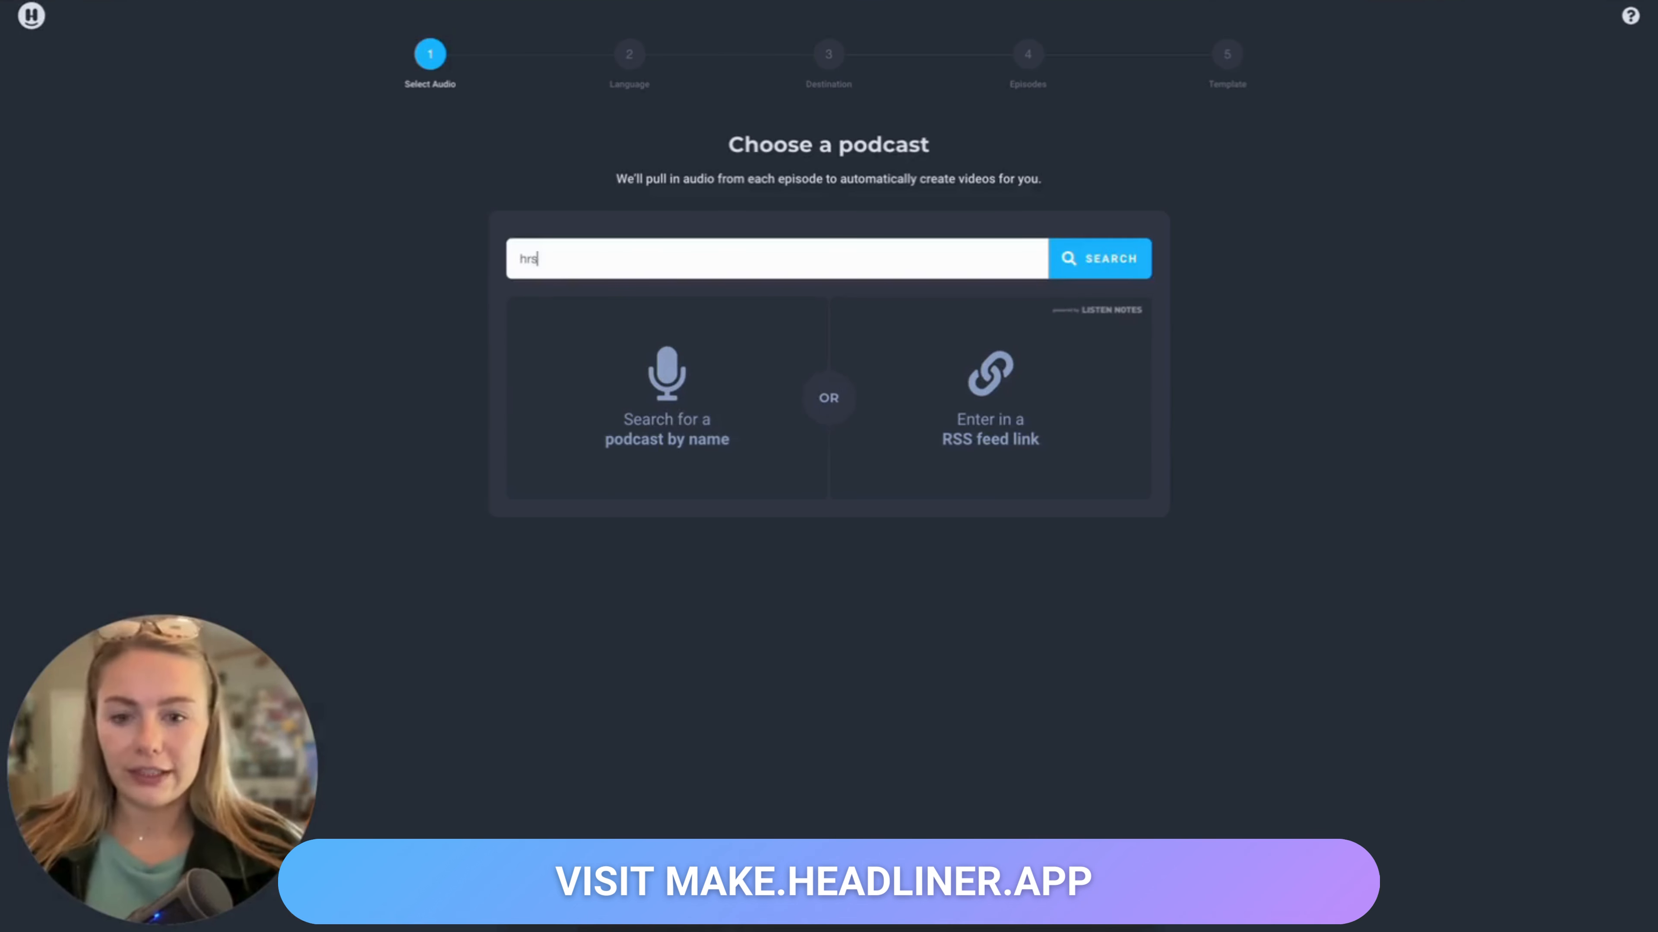
text(adliner)
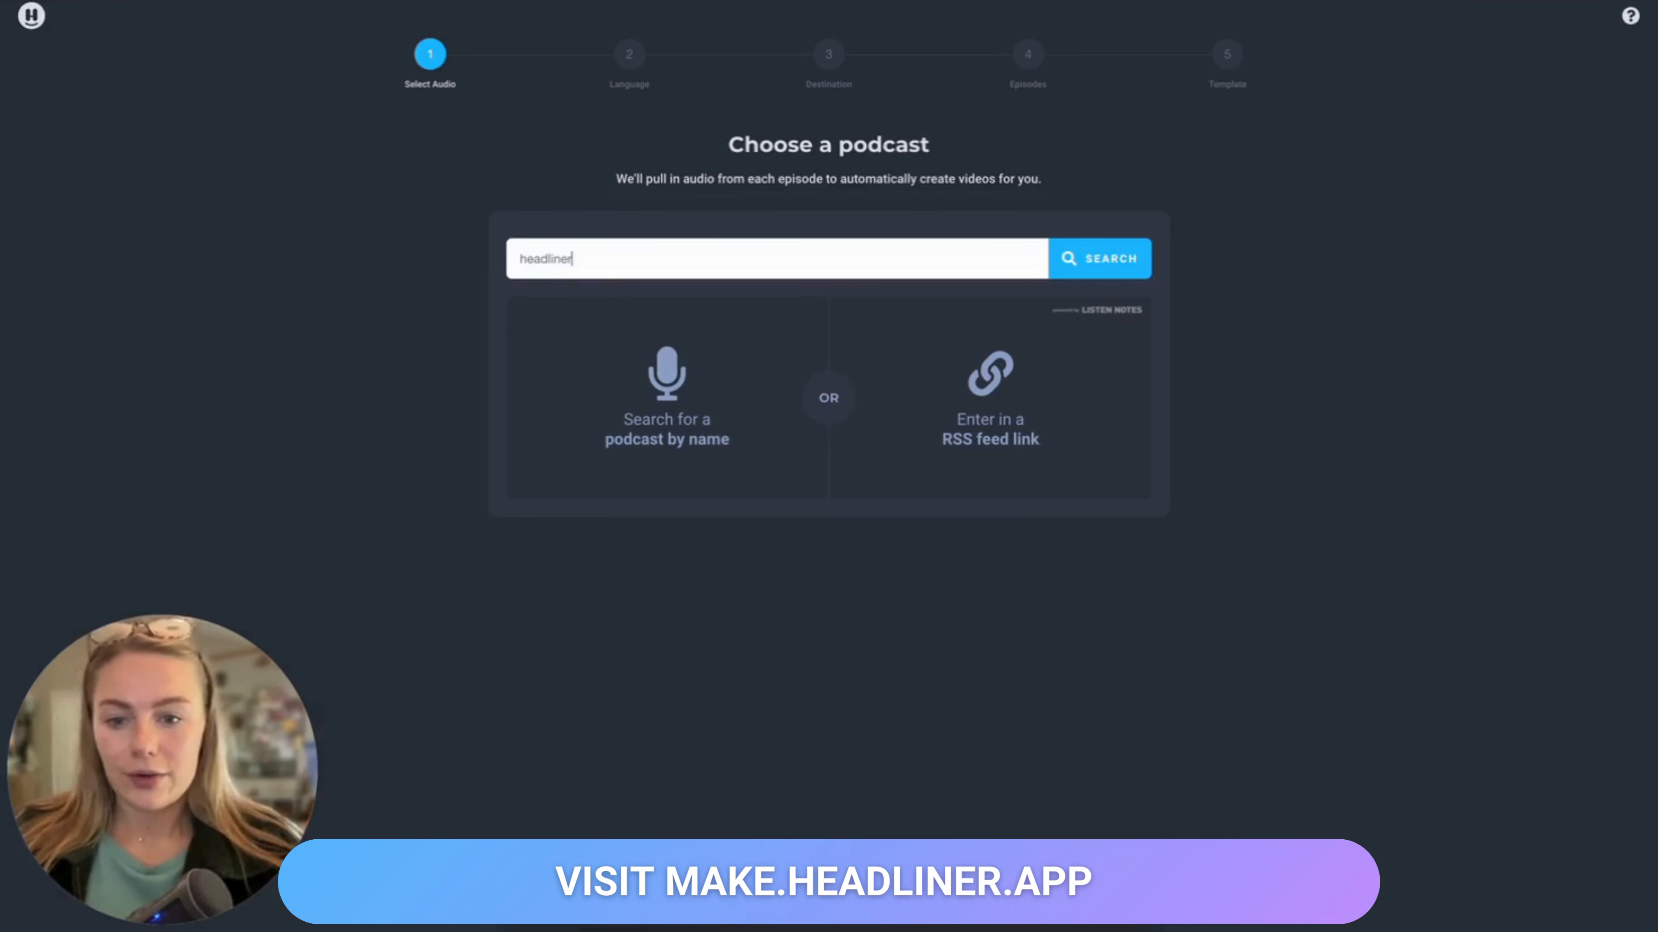
key(Return)
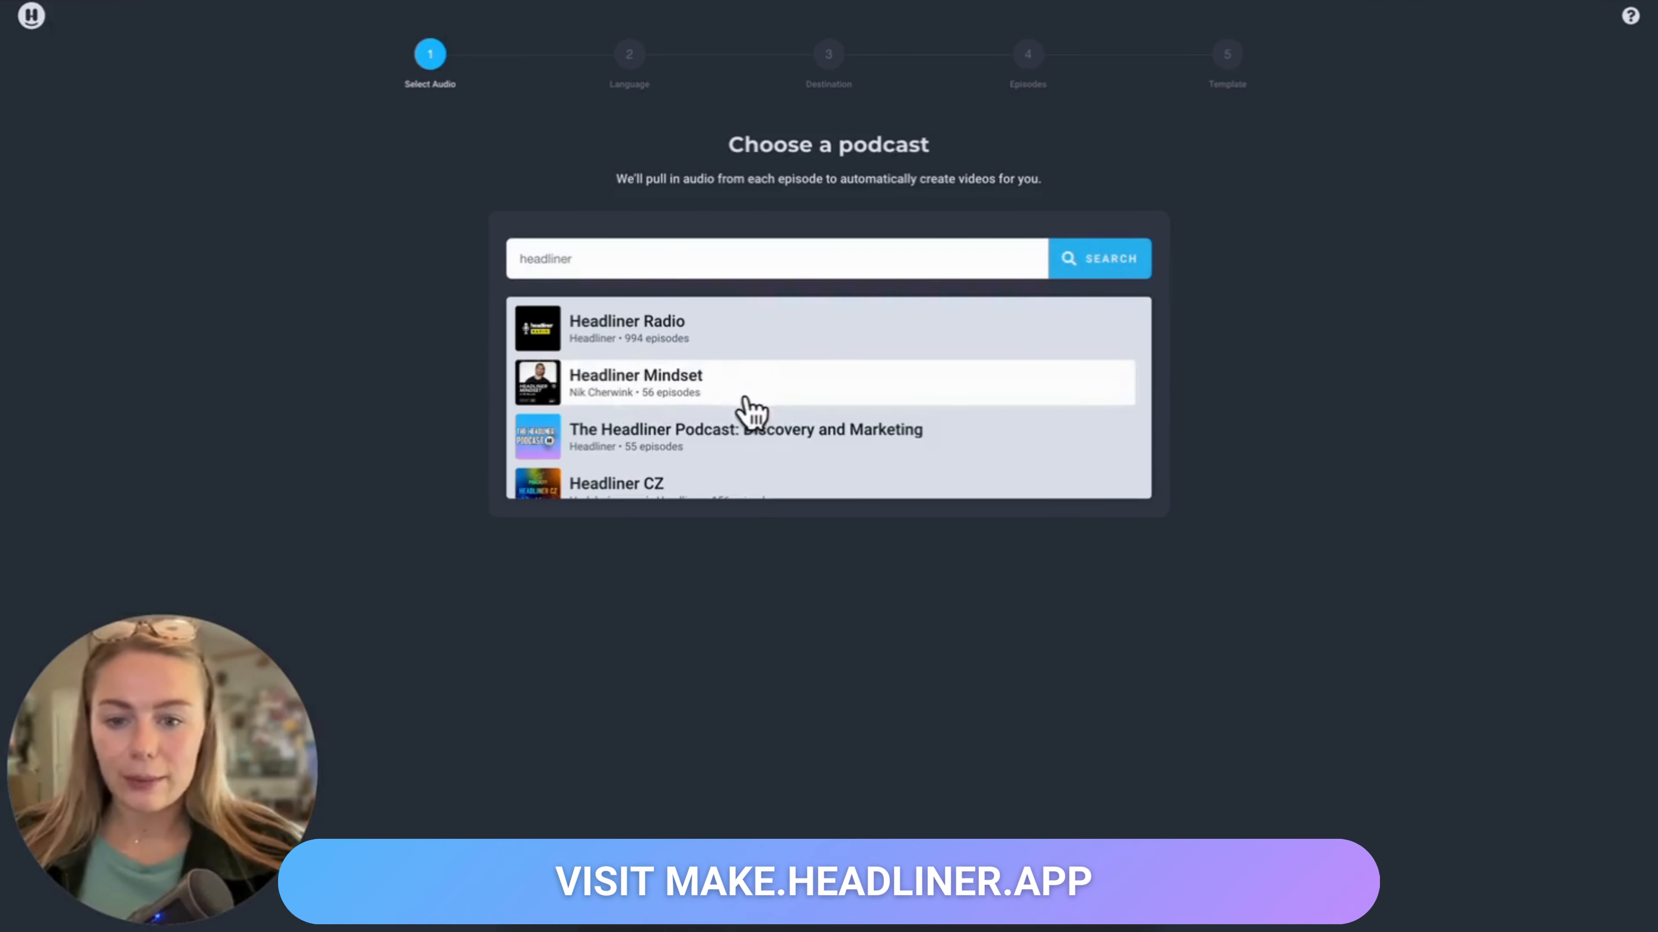
Step: Choose The Headliner Podcast and continue with English (United States) as its language
click(744, 444)
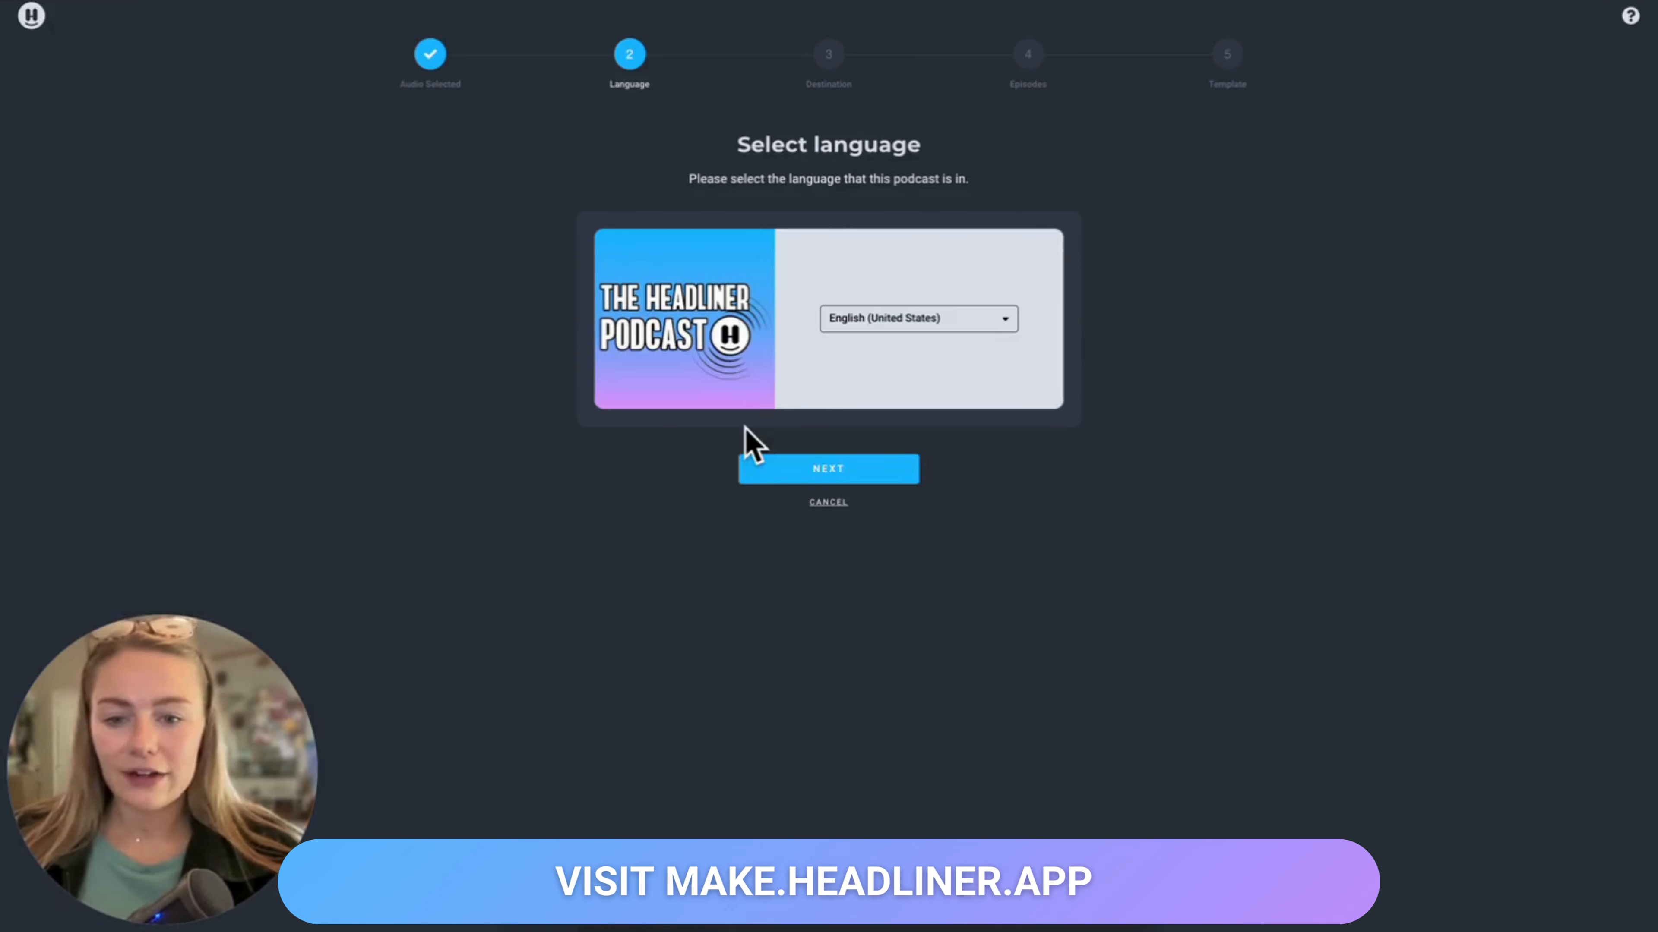
click(773, 475)
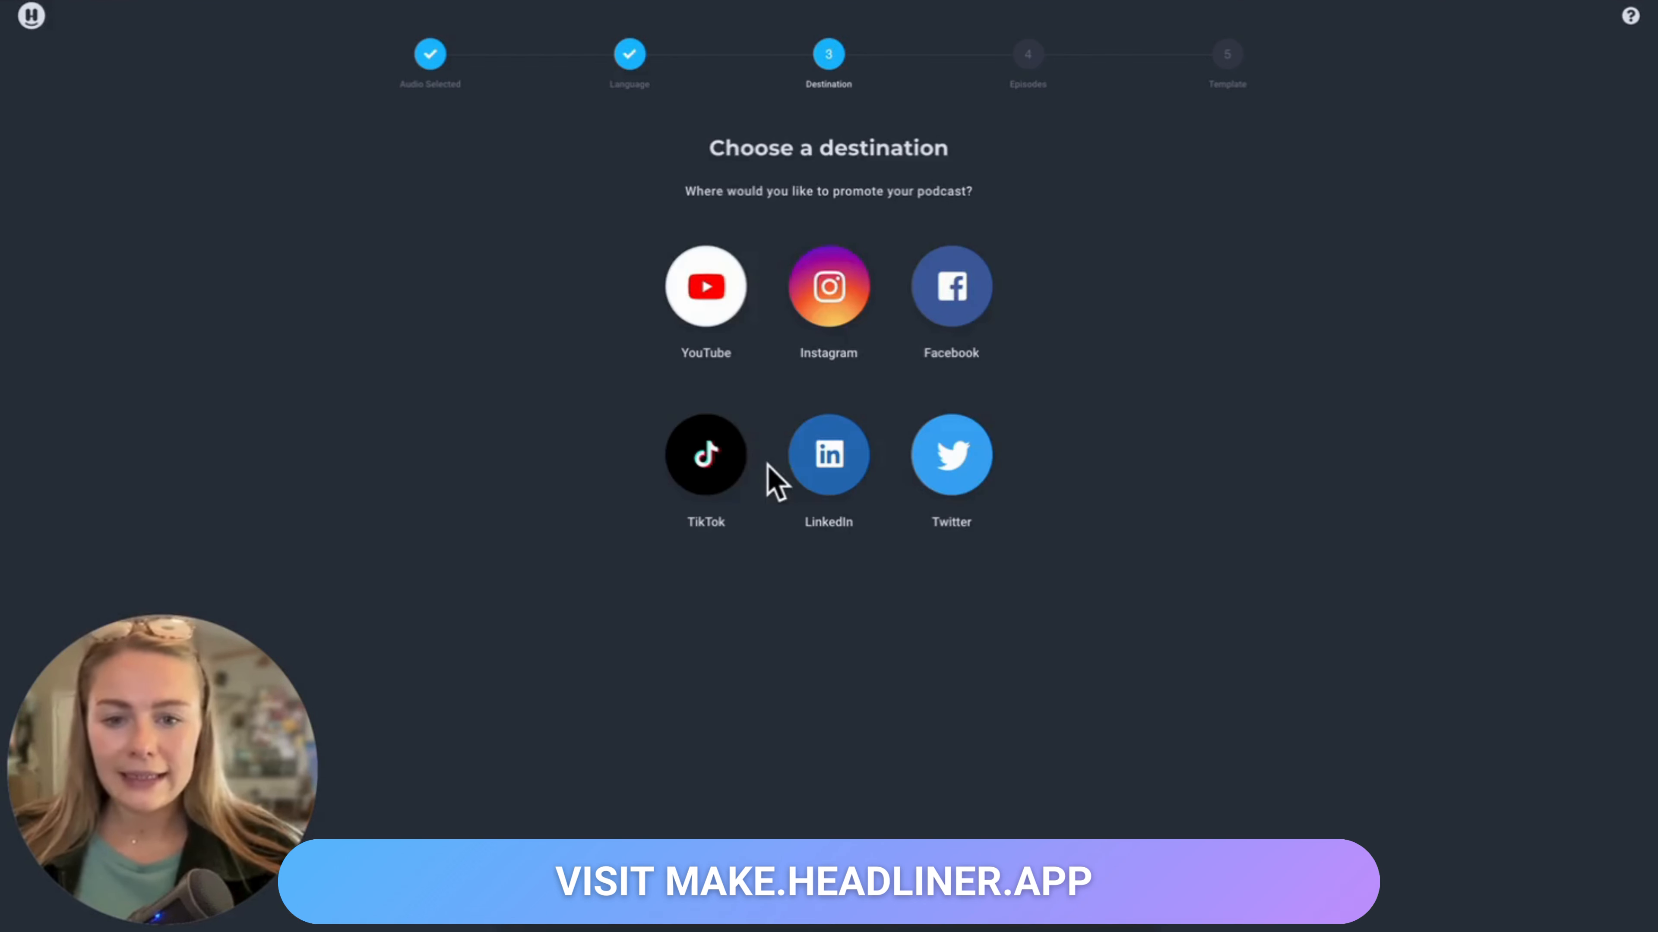
Step: Set the destination to Instagram with the Instagram Post video type
click(819, 326)
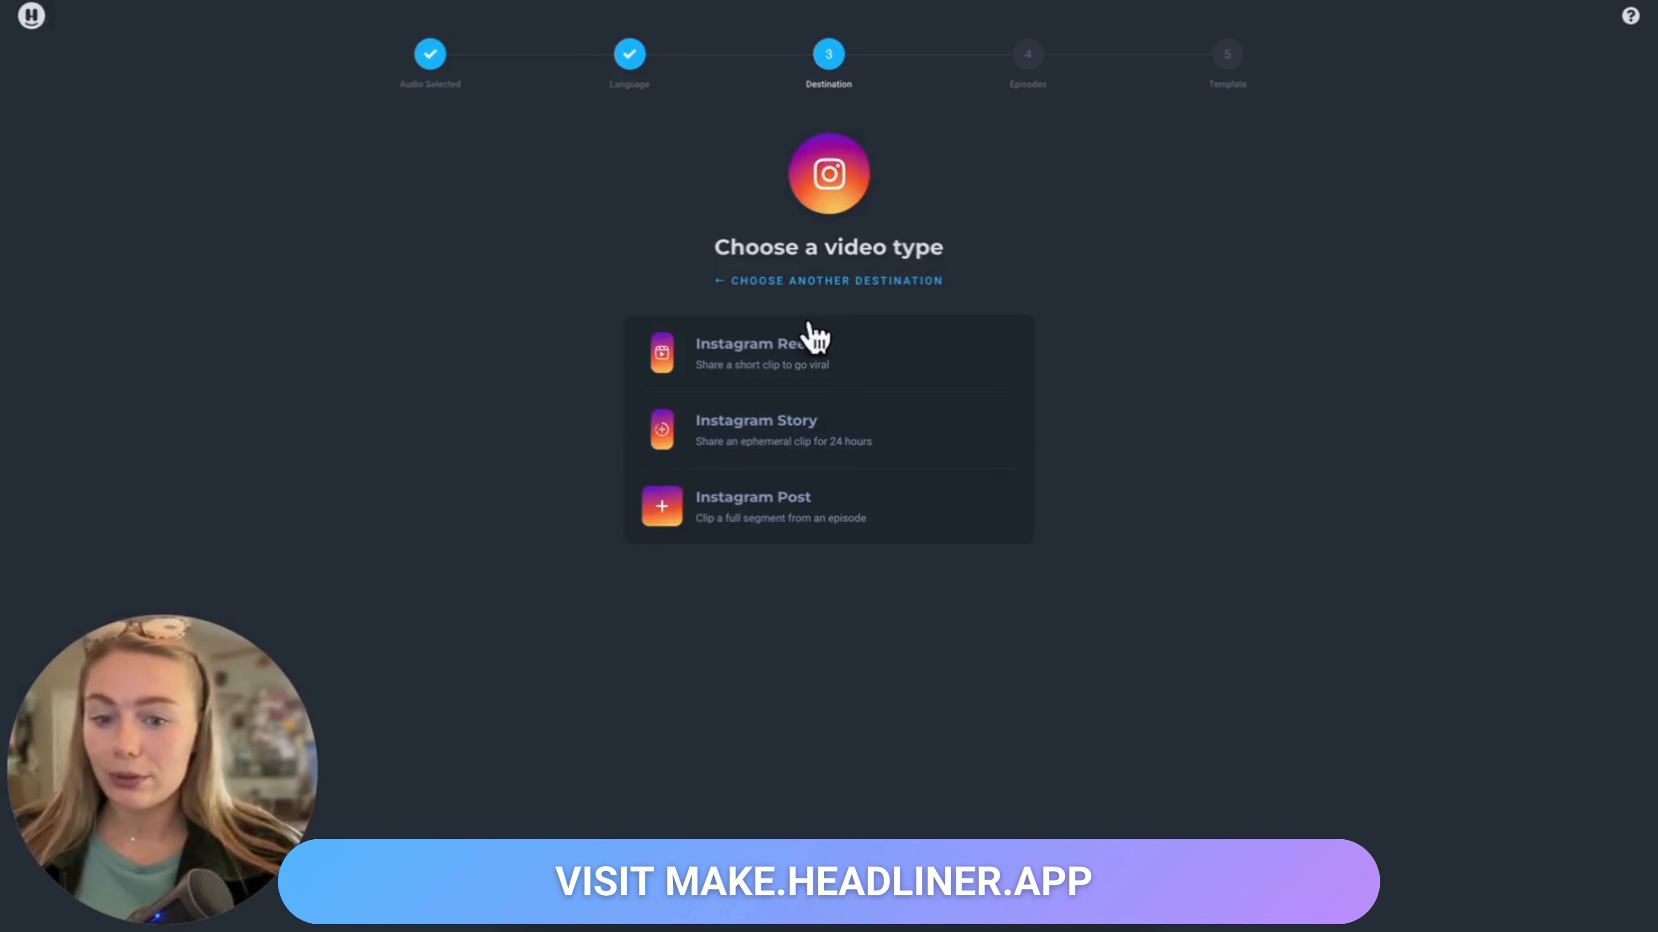
click(760, 516)
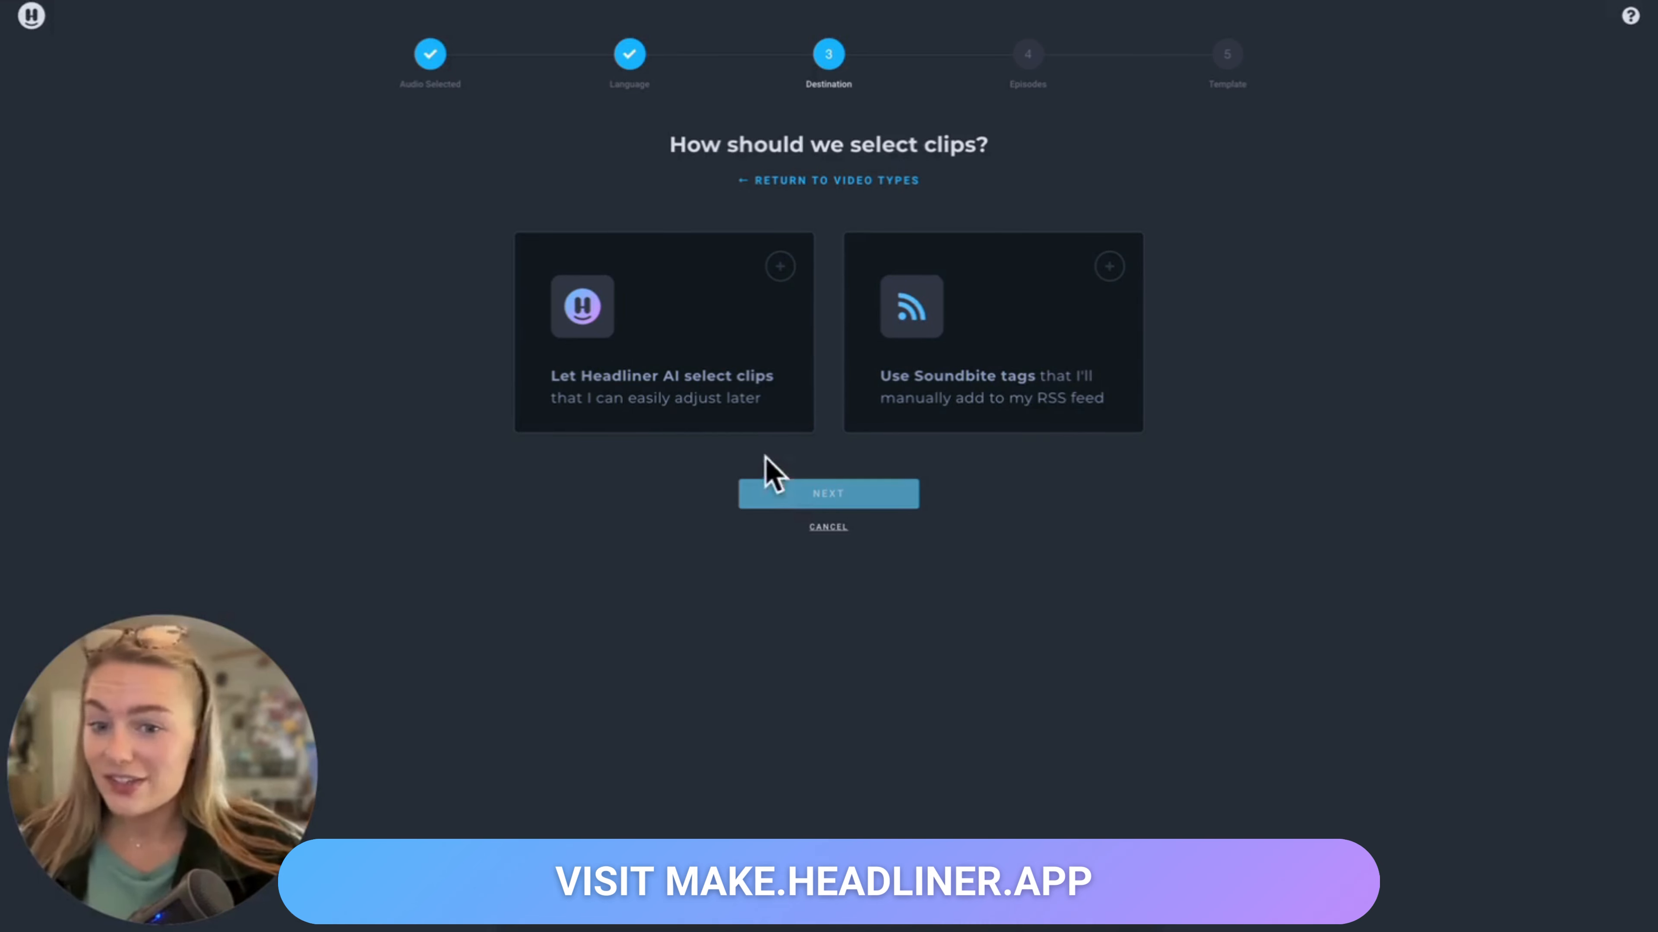
Step: Let Headliner AI select clips and continue with future episodes
click(758, 400)
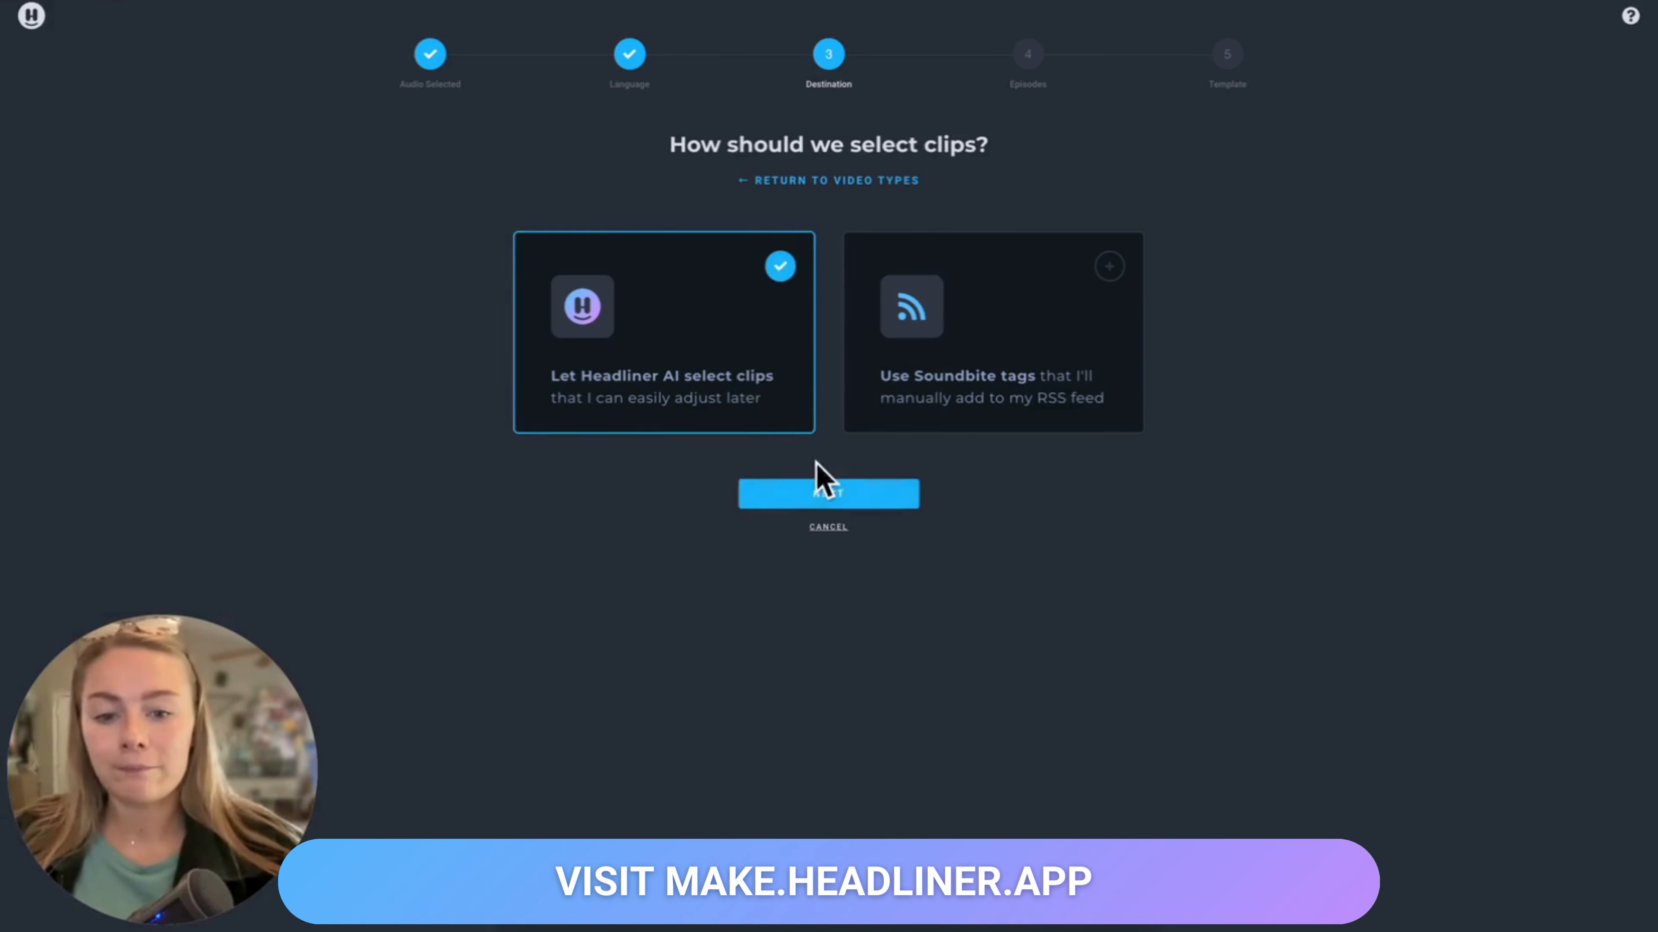
click(825, 496)
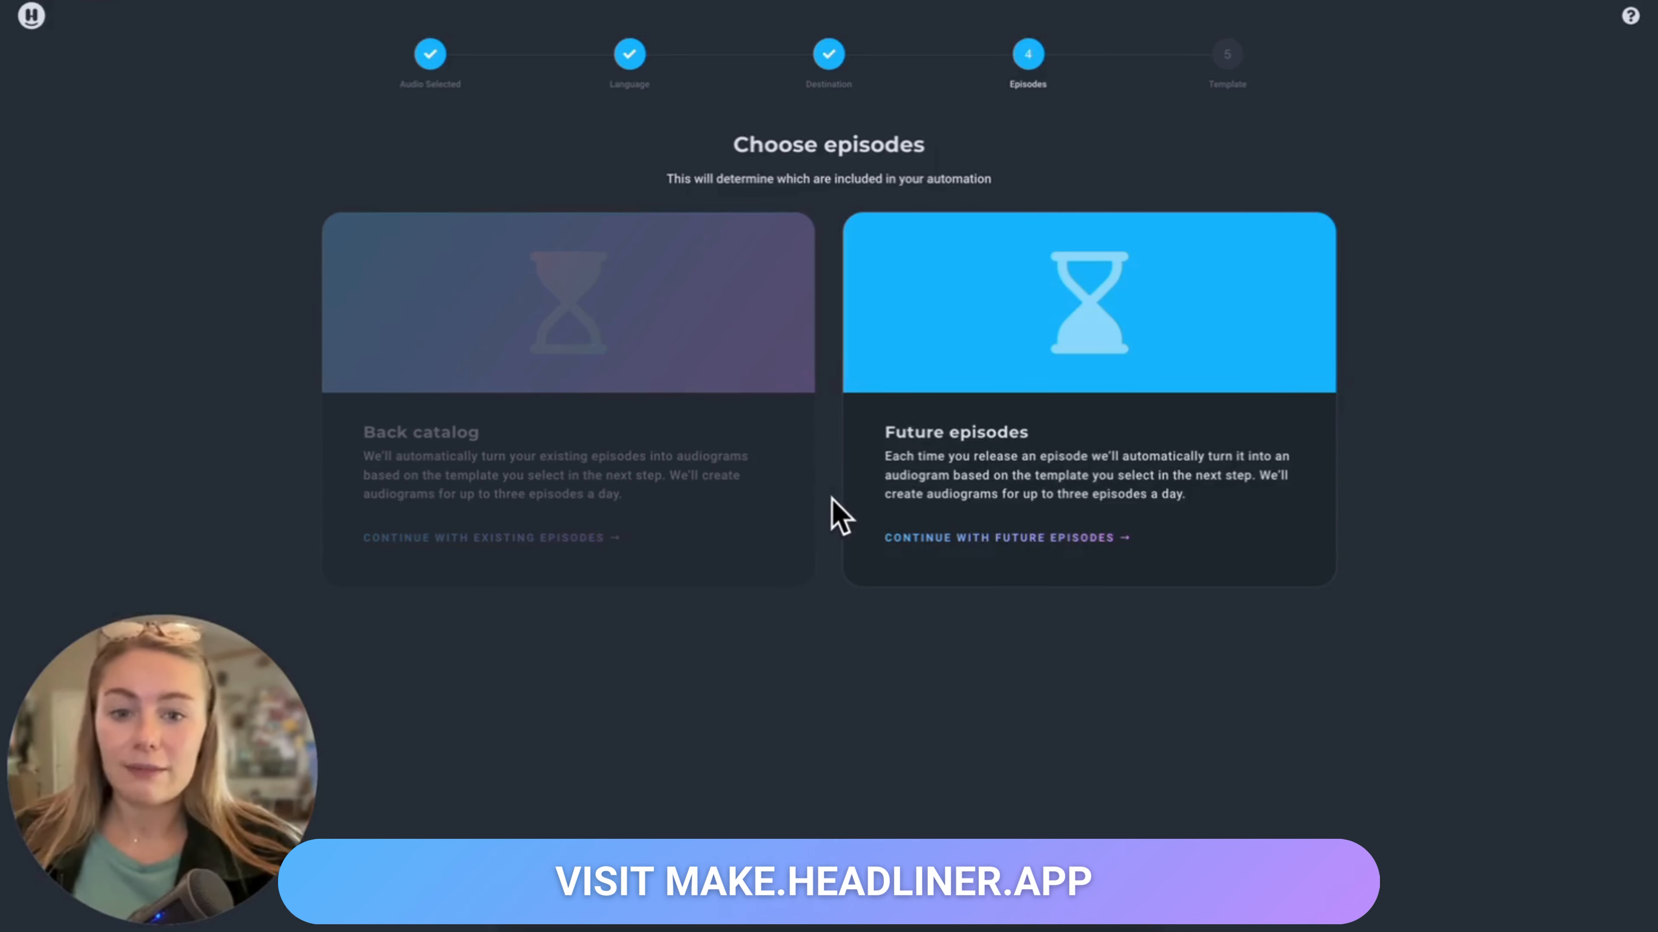
click(1010, 442)
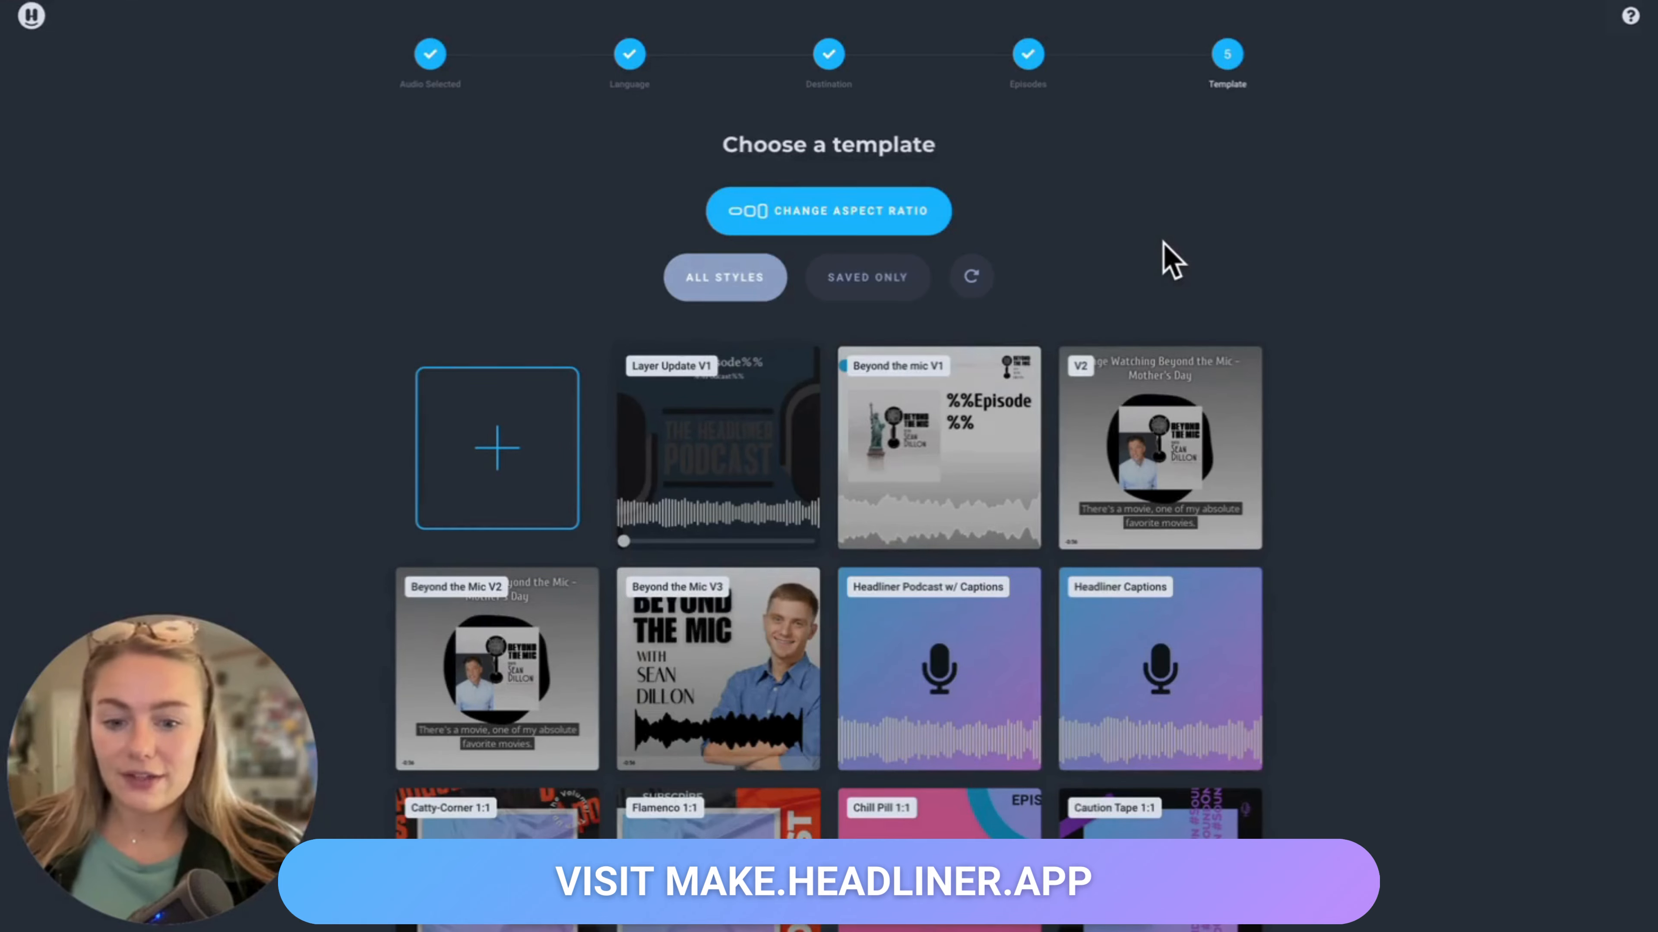
Step: Browse the template gallery, switching between saved-only and all styles
scroll(1171, 260, down, 1)
scroll(1172, 260, up, 1)
scroll(1169, 259, down, 10)
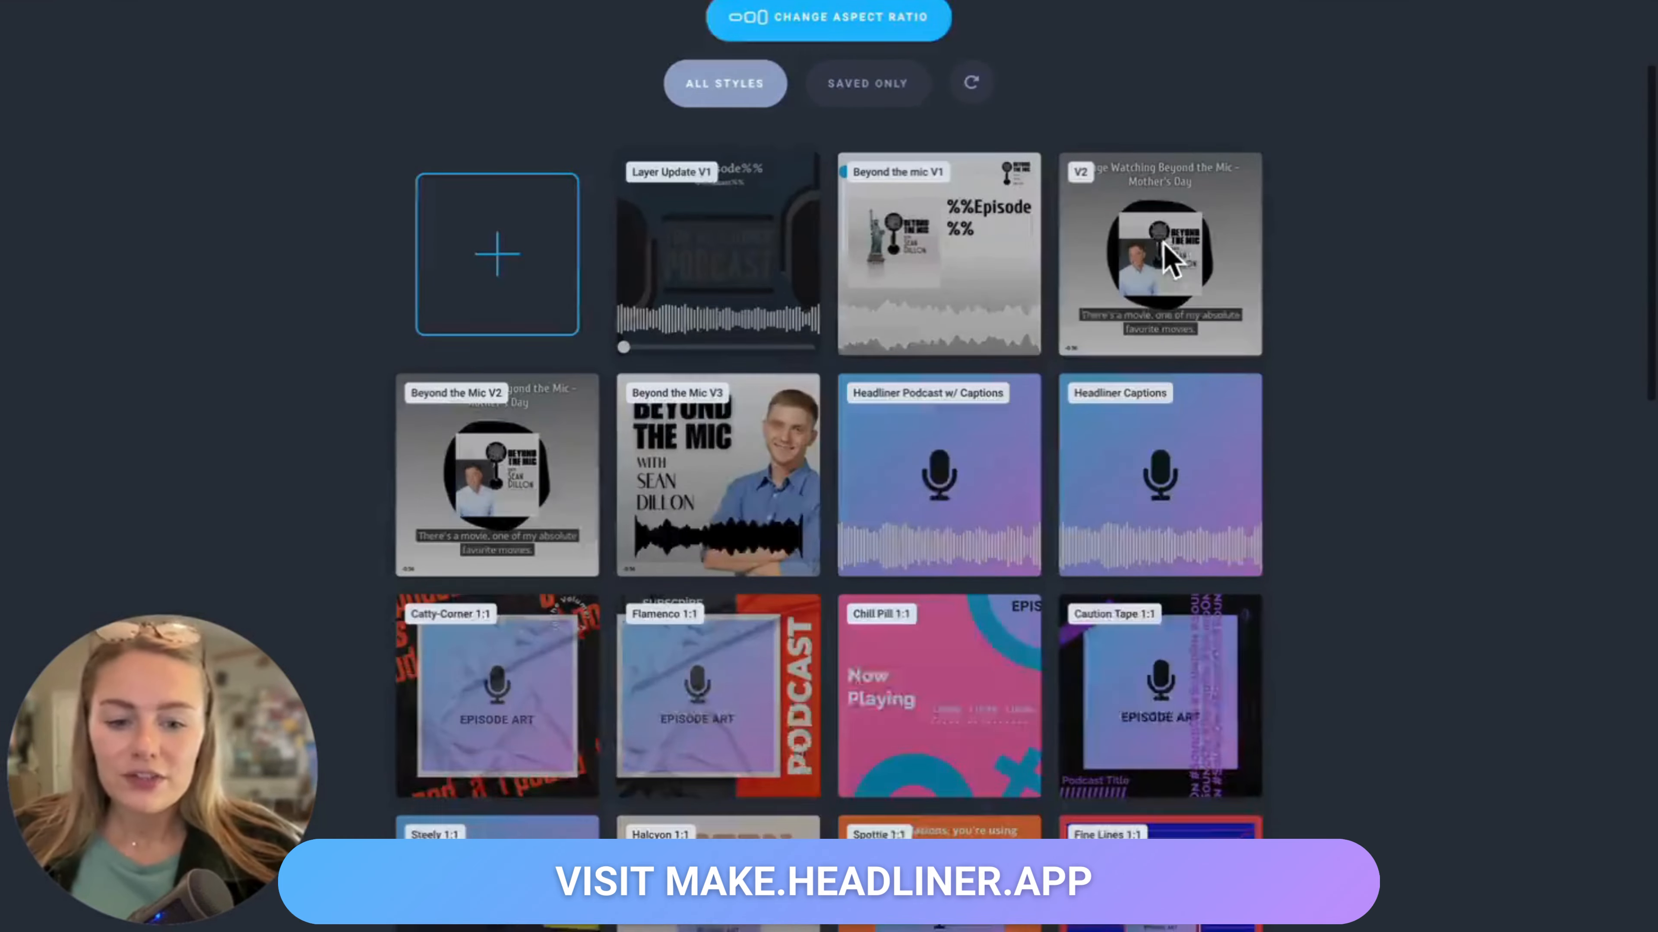
scroll(1168, 261, down, 3)
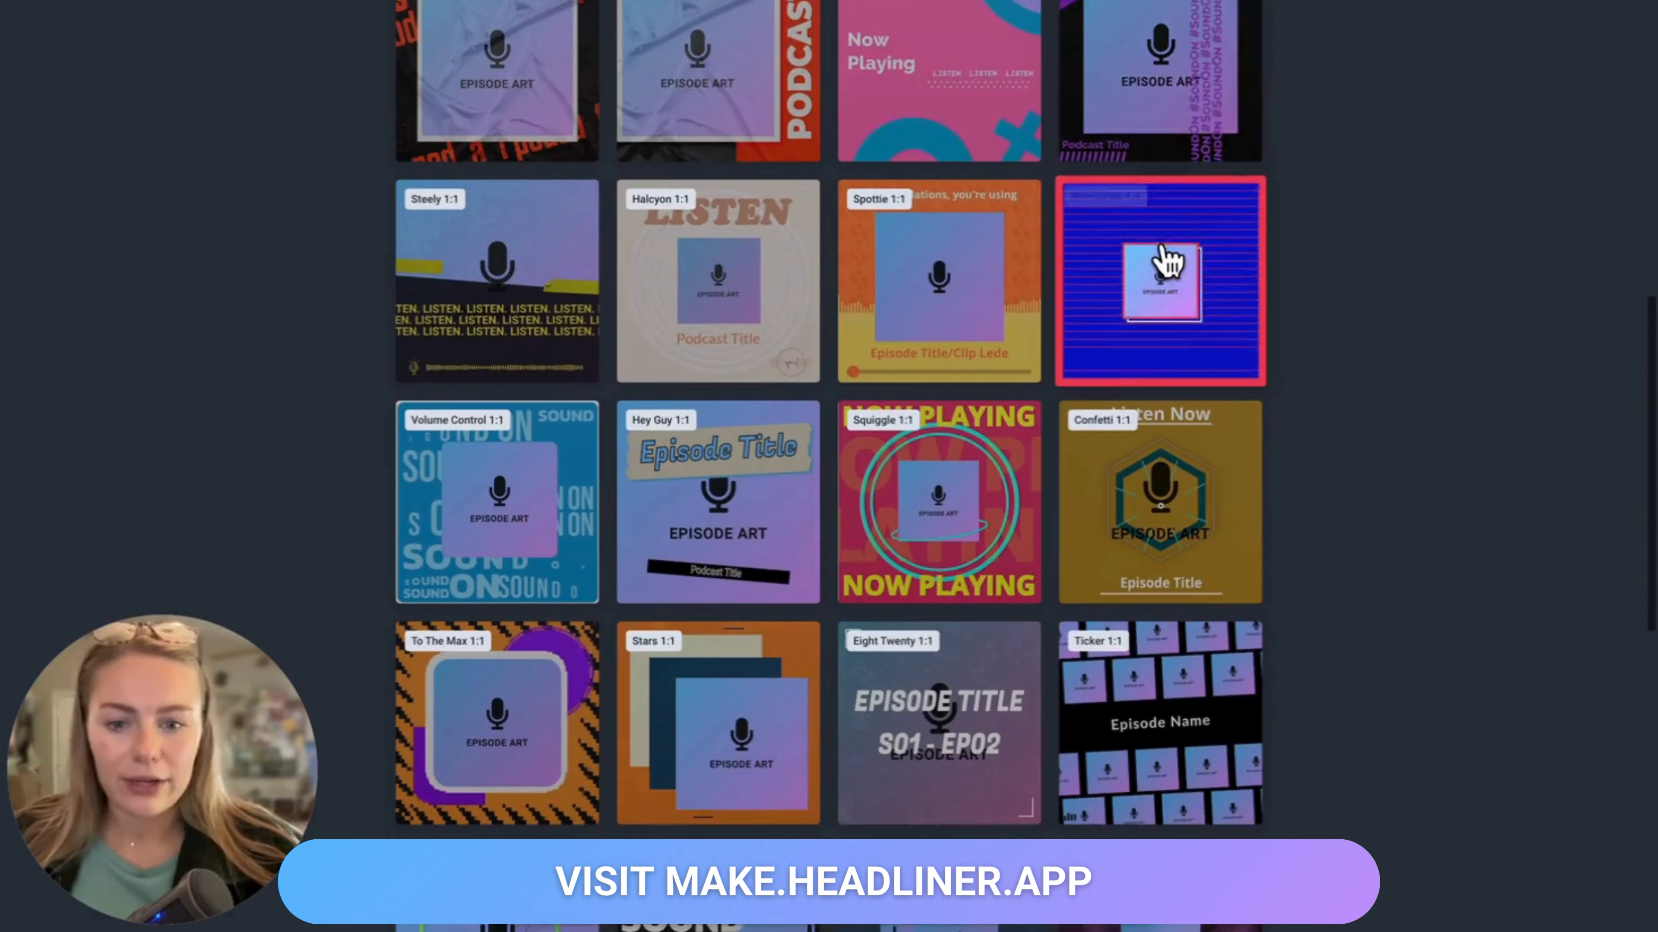
scroll(1165, 259, down, 5)
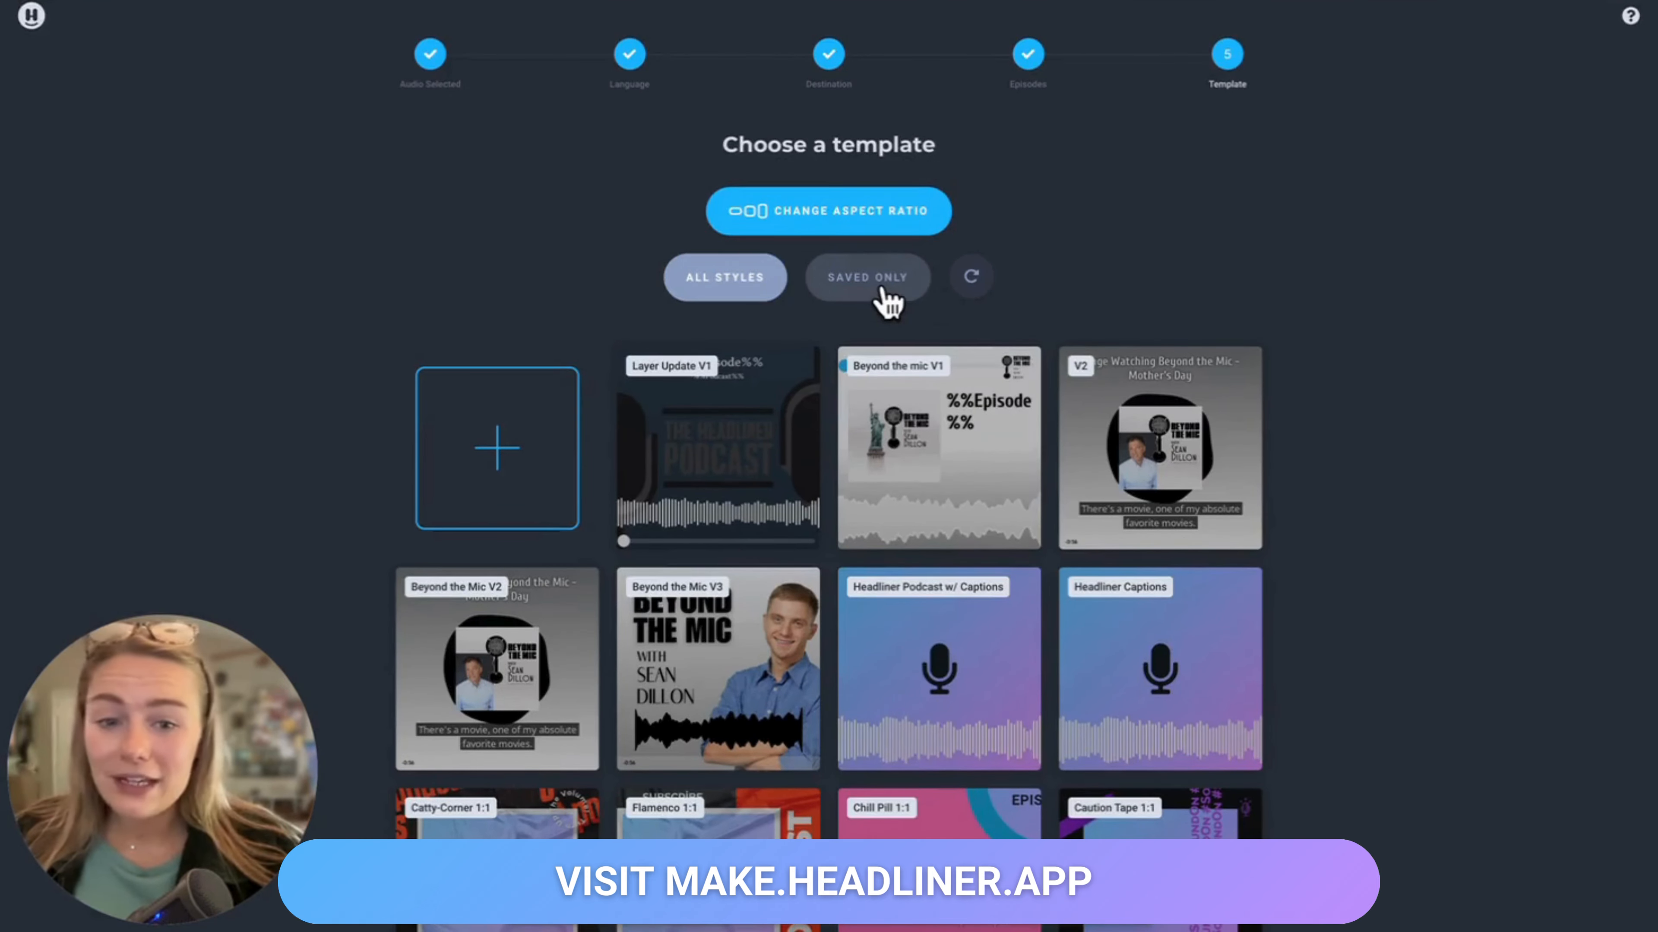
click(885, 290)
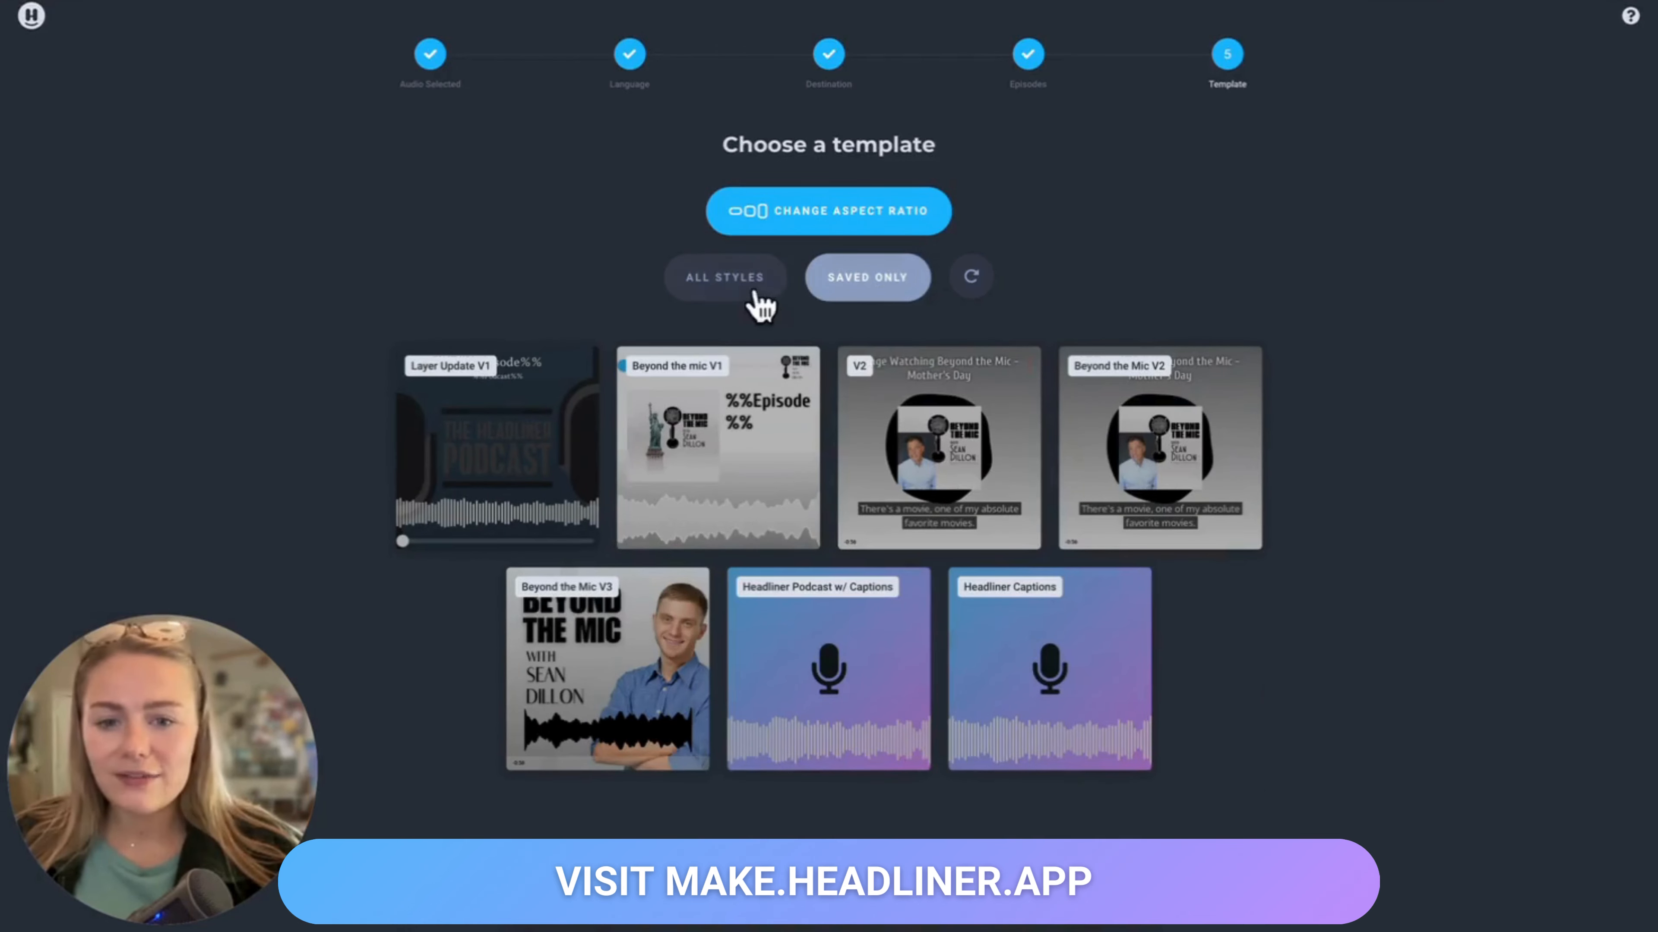
click(738, 289)
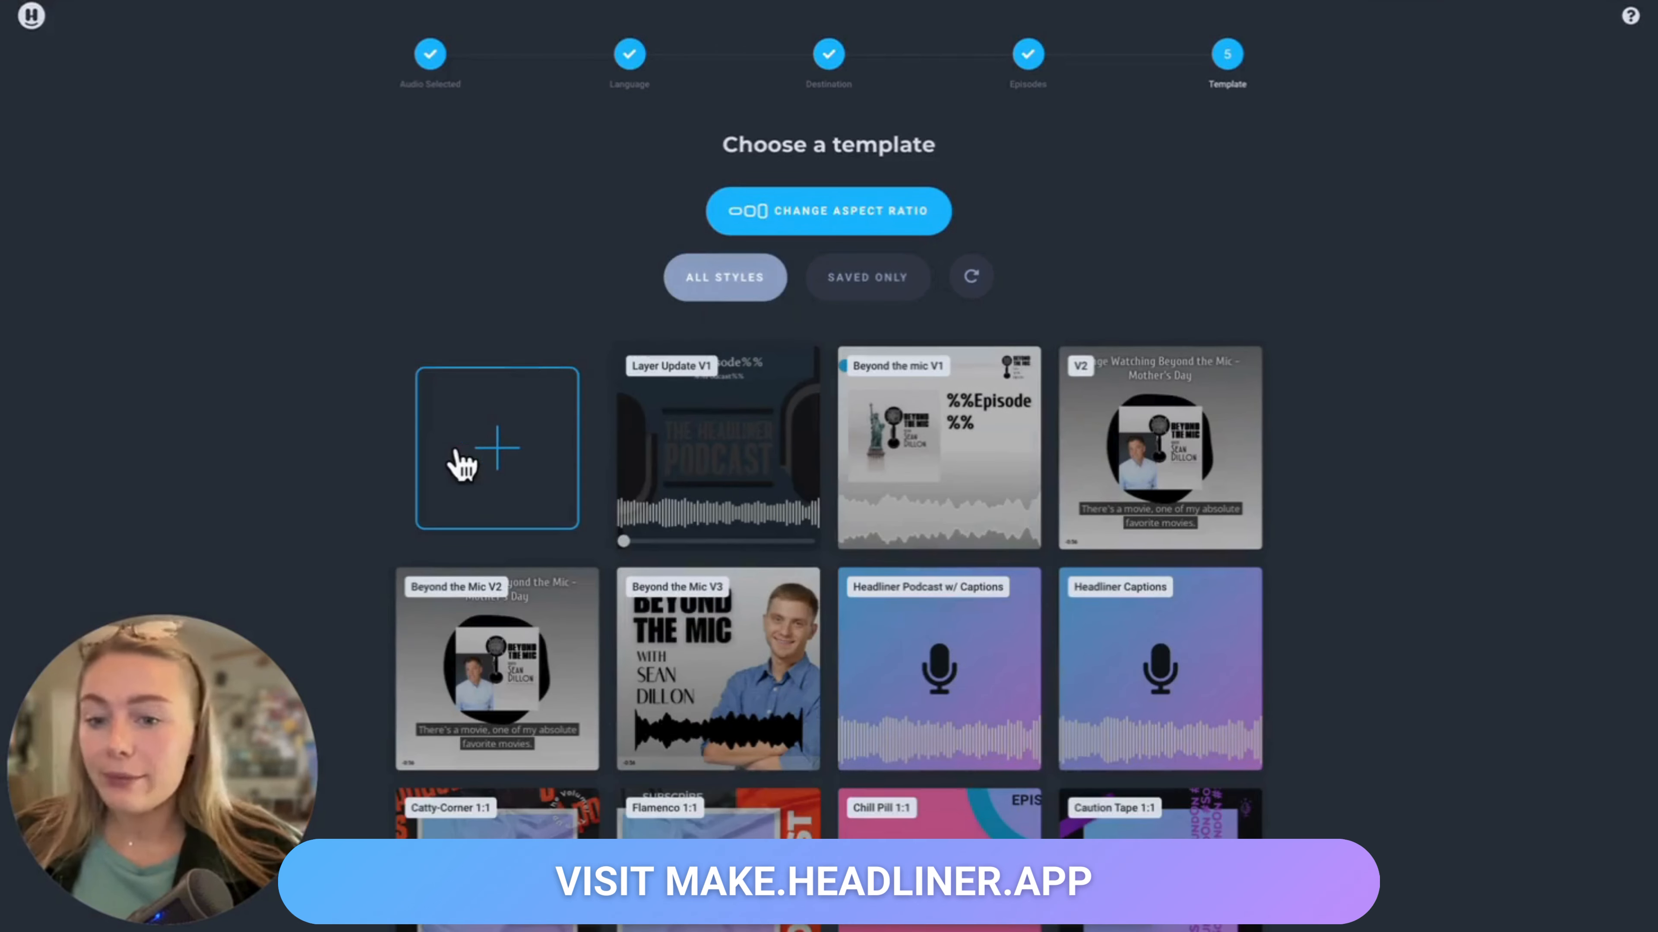
Step: Start from a blank template and move the waveform slightly lower on the canvas
click(500, 466)
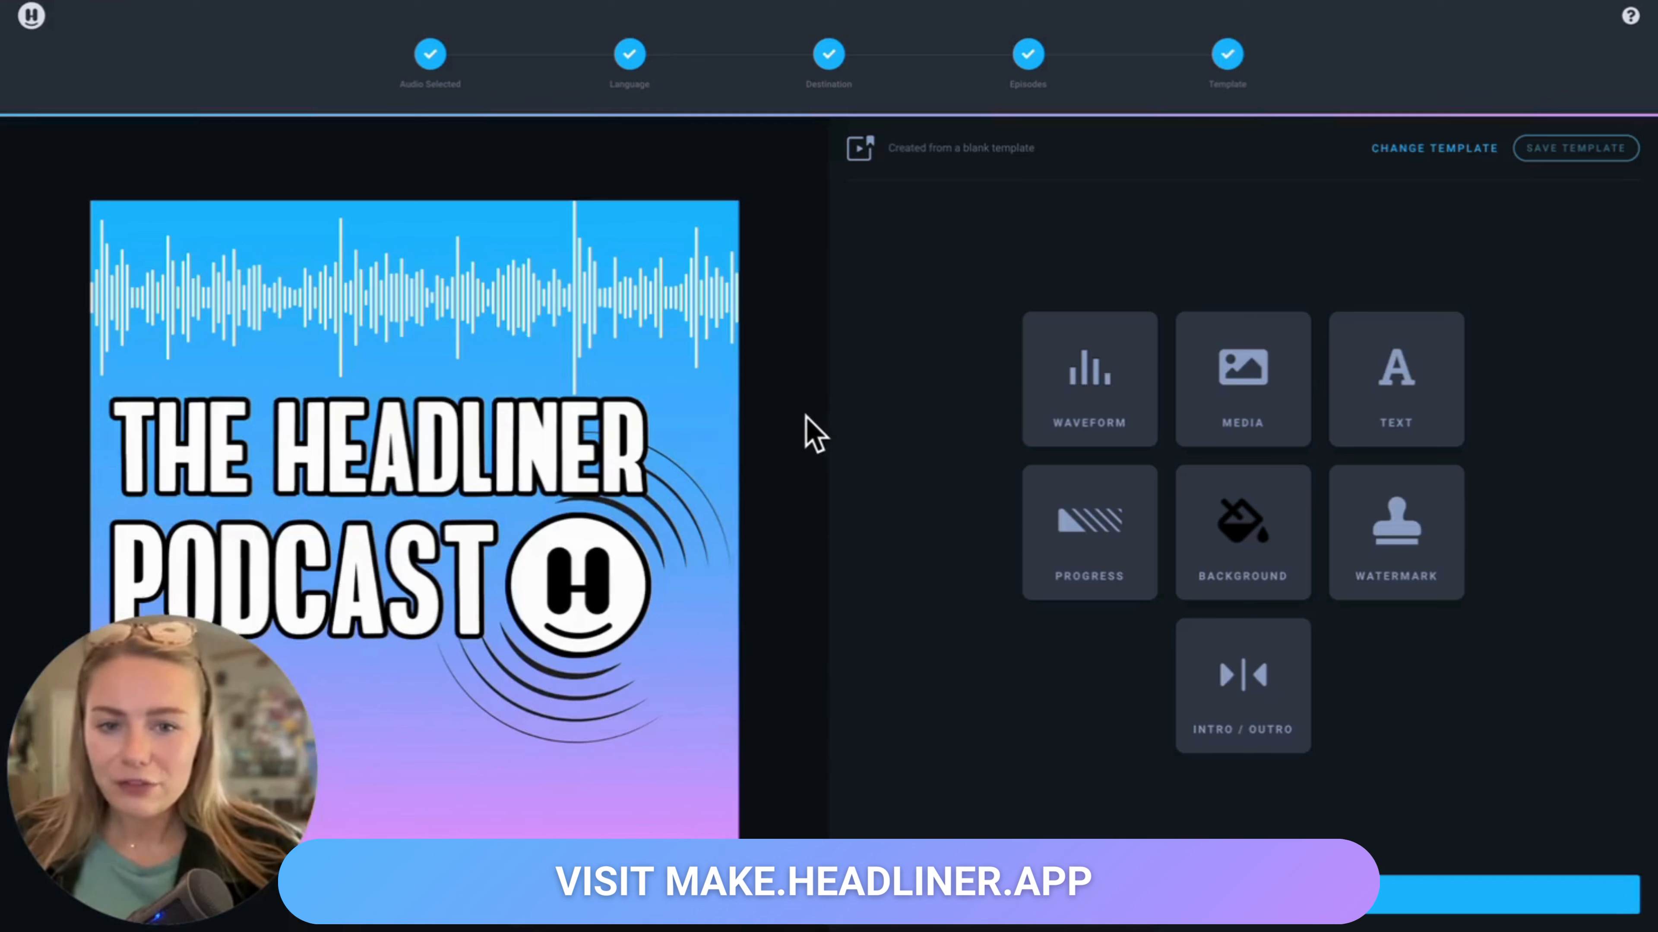
click(704, 455)
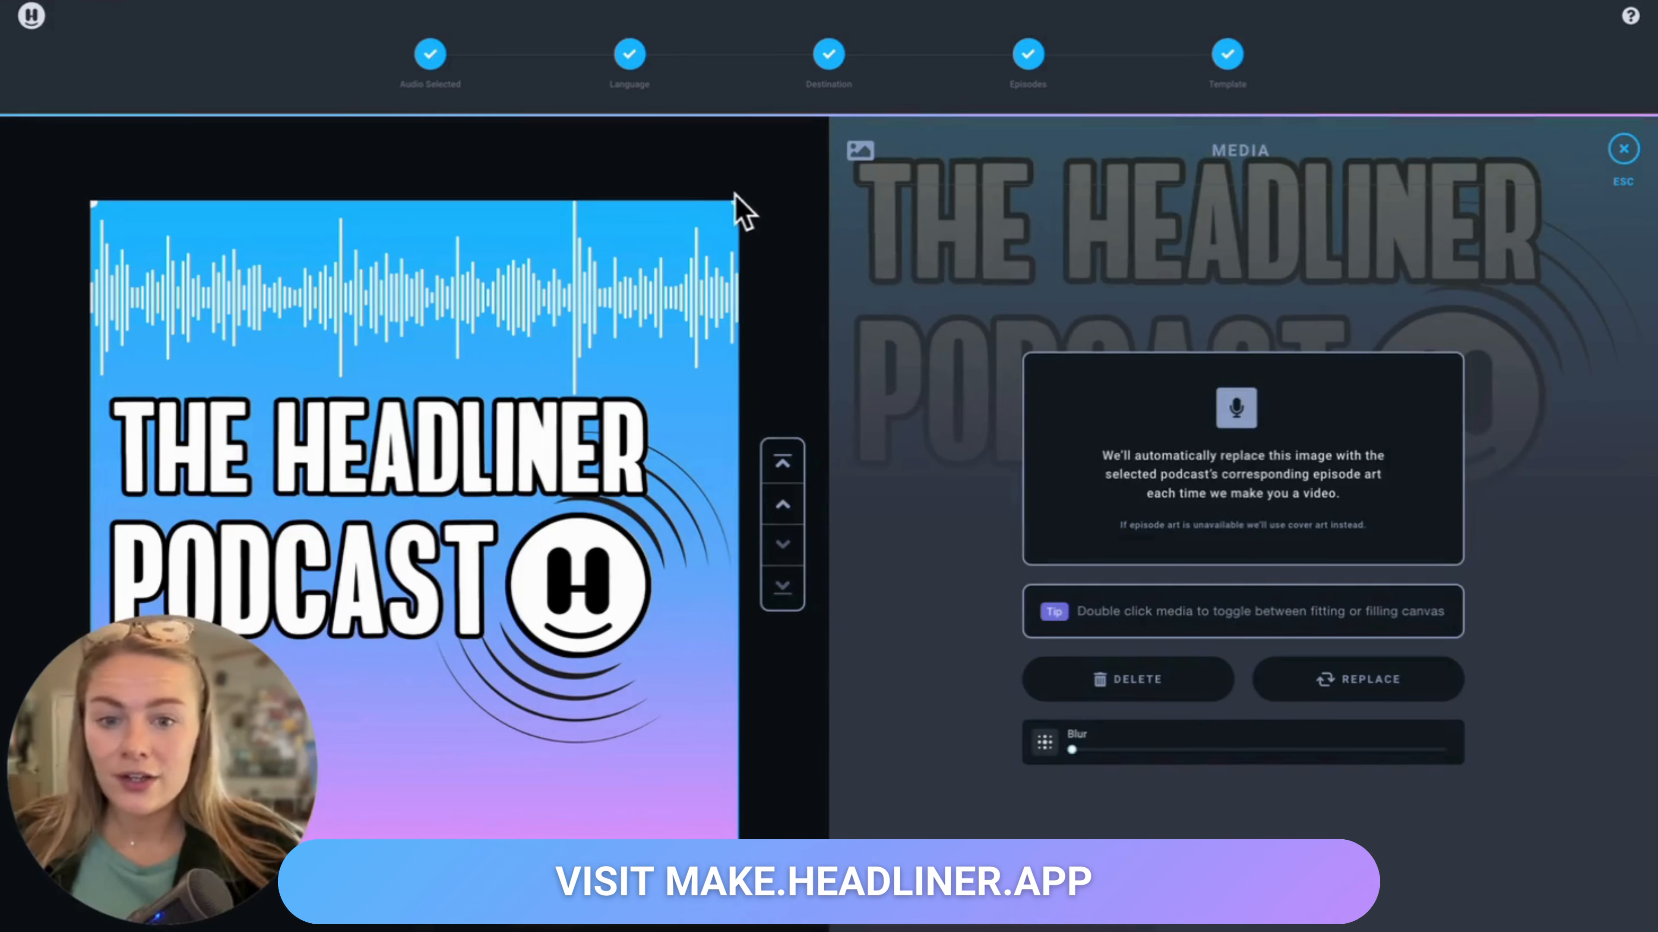
drag(737, 210, 651, 316)
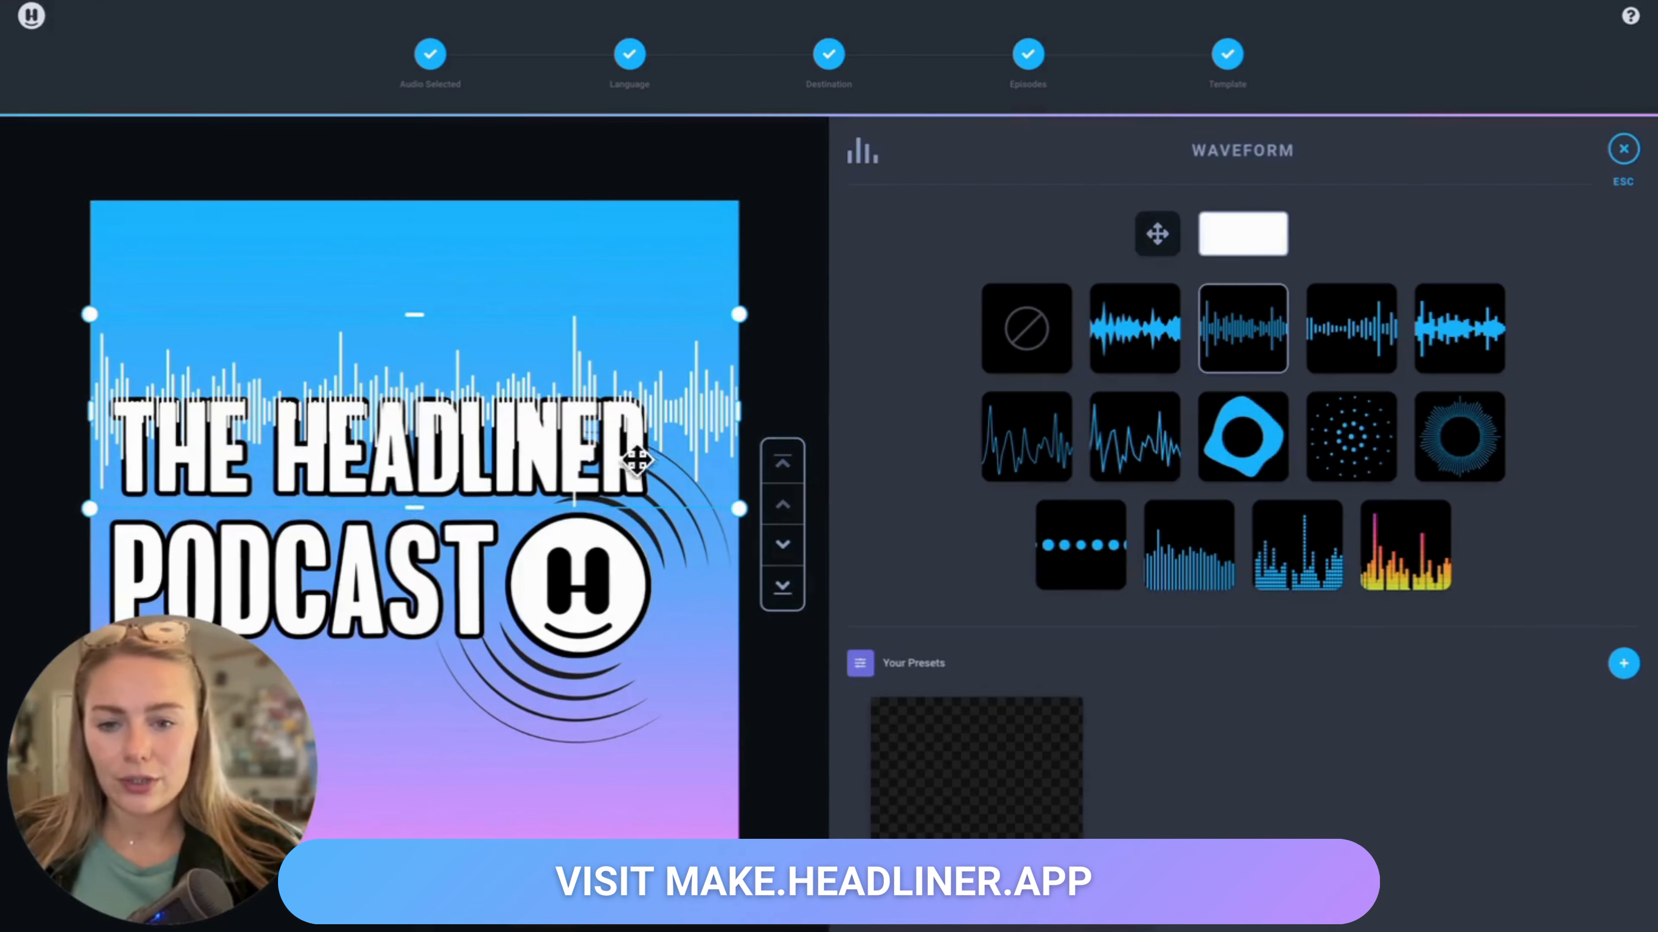
Step: Shrink the episode art image and center it on the canvas
click(666, 299)
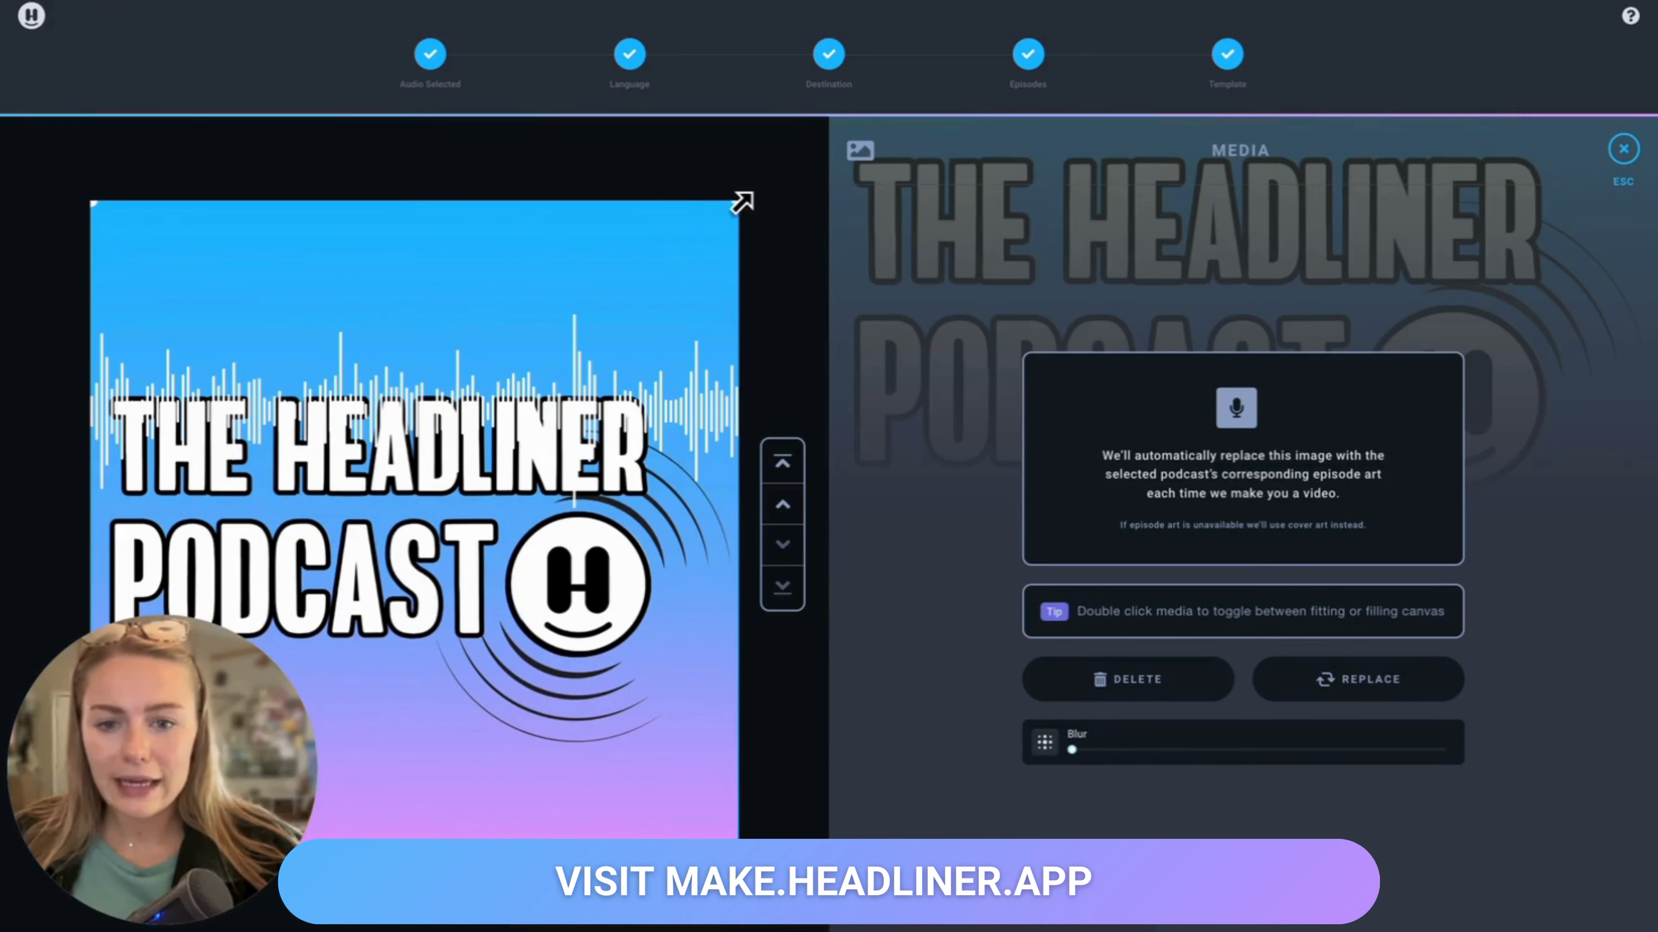
drag(739, 196, 547, 636)
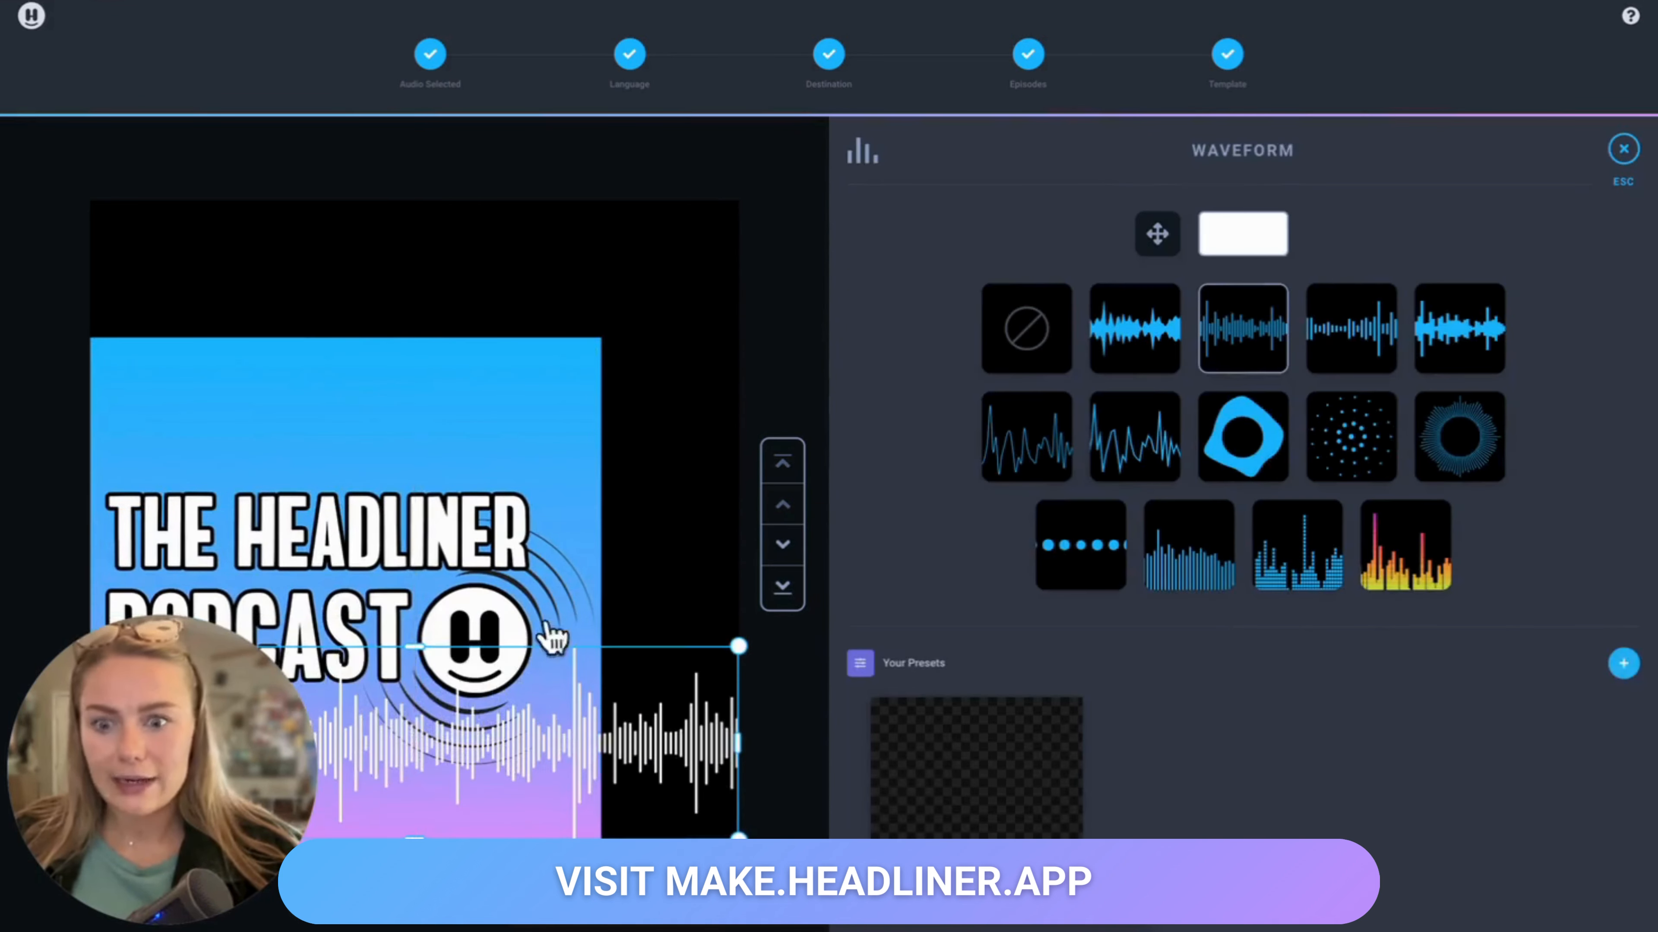
drag(508, 519, 579, 450)
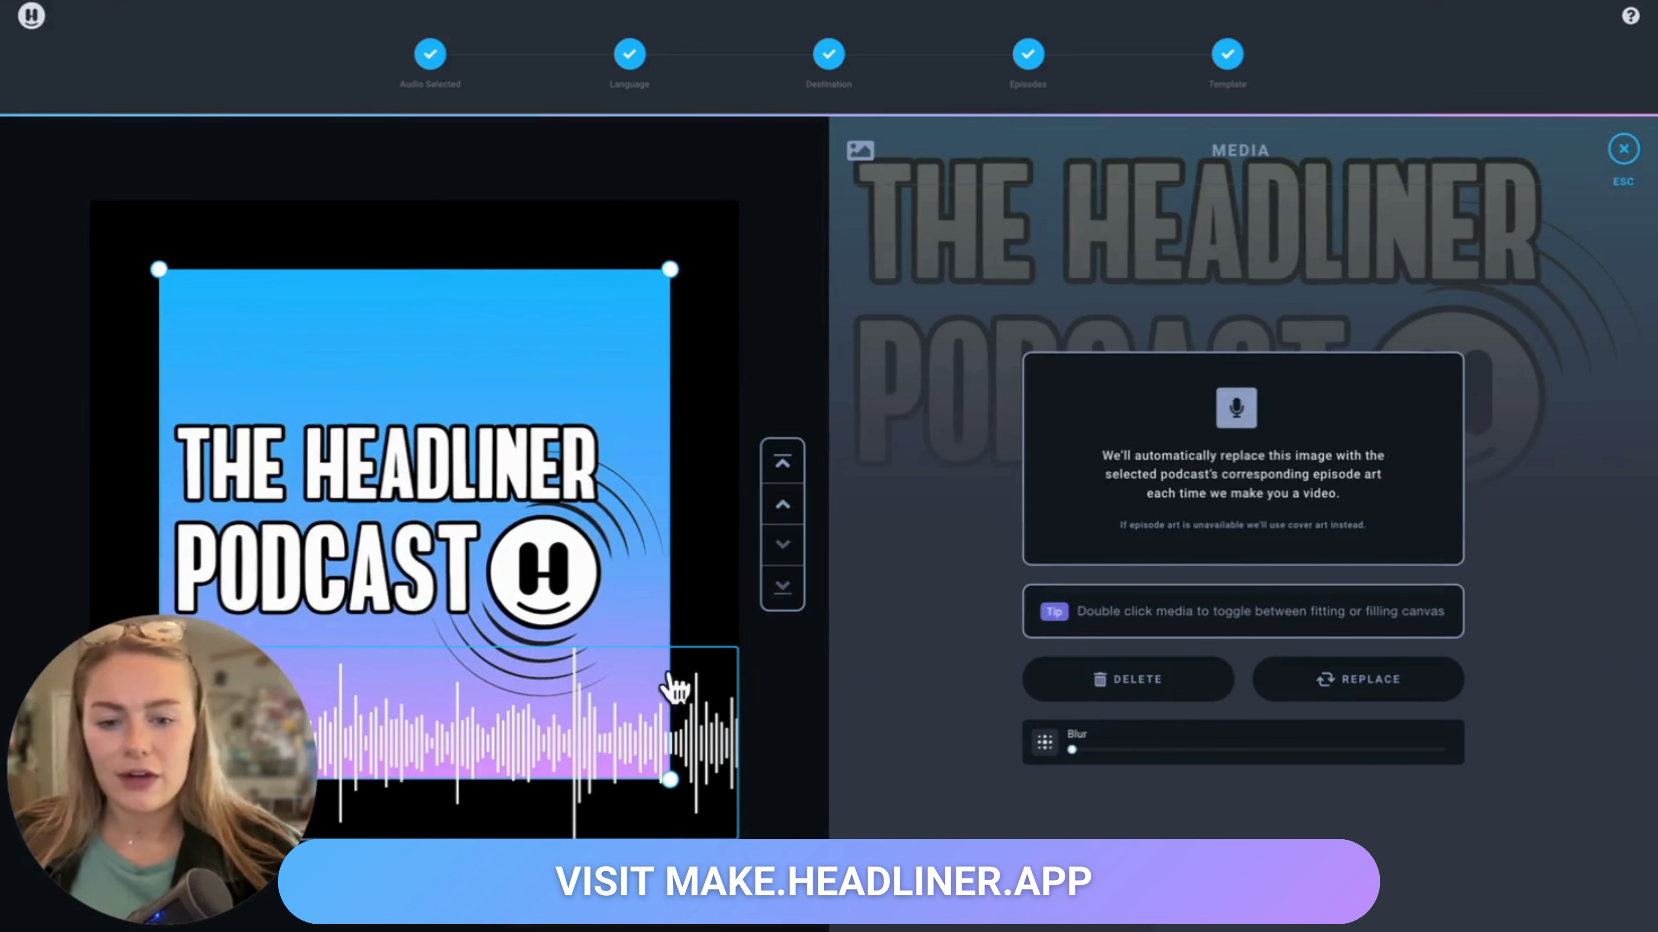
Step: Change the waveform to the circular blob style
drag(677, 759, 679, 782)
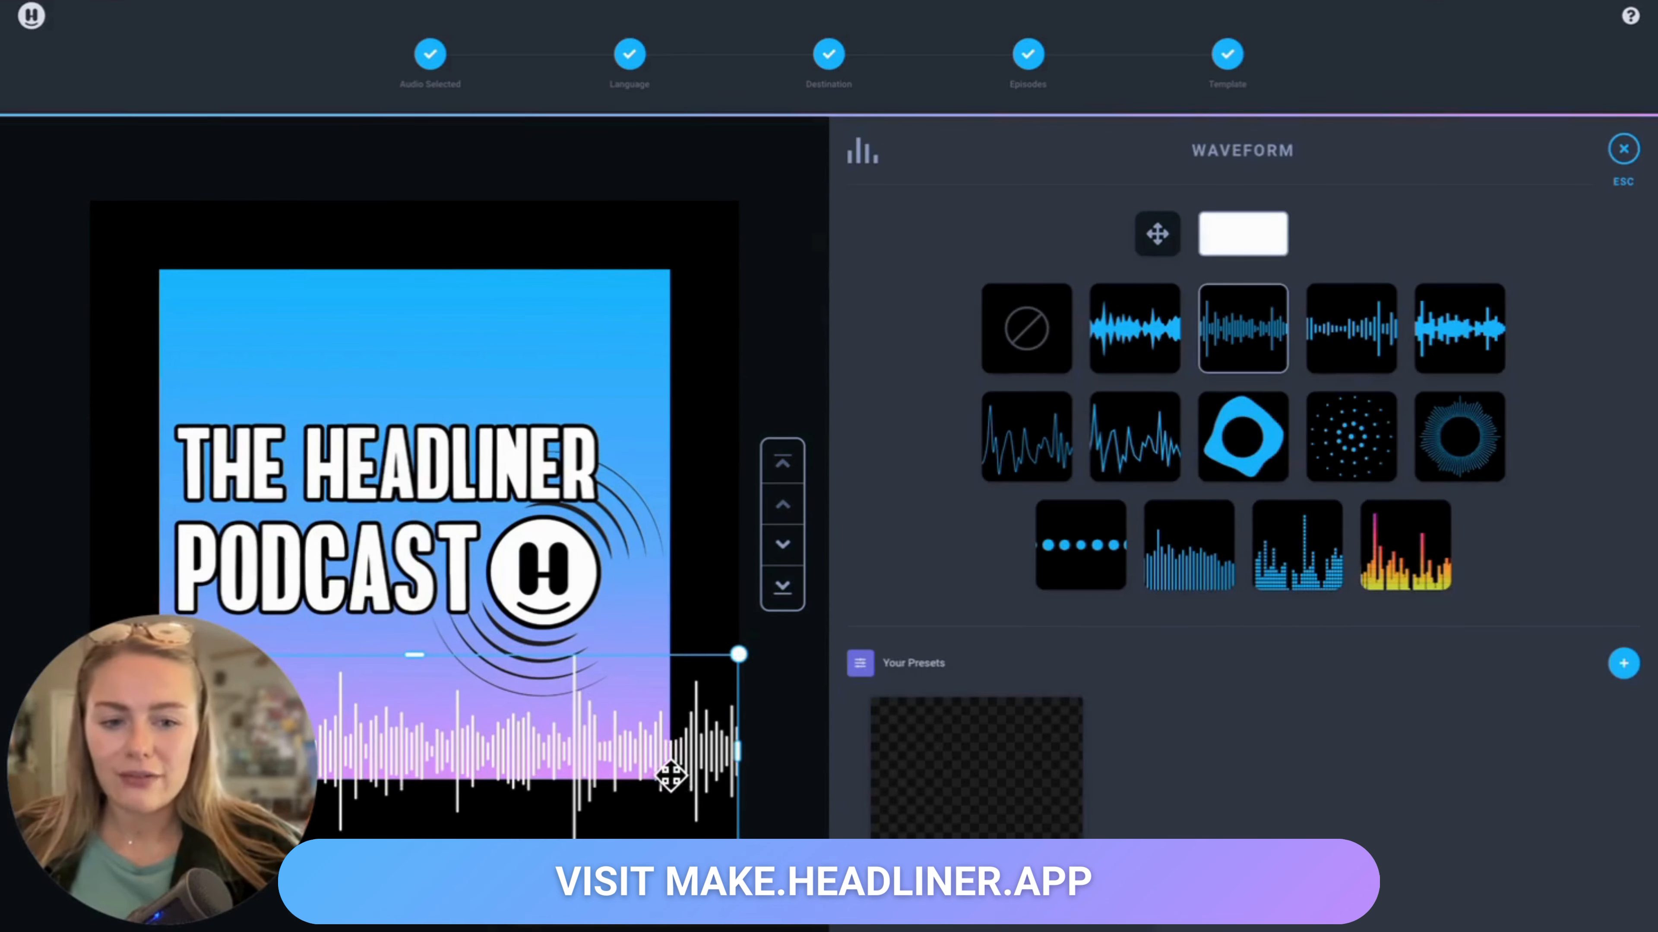
click(1240, 452)
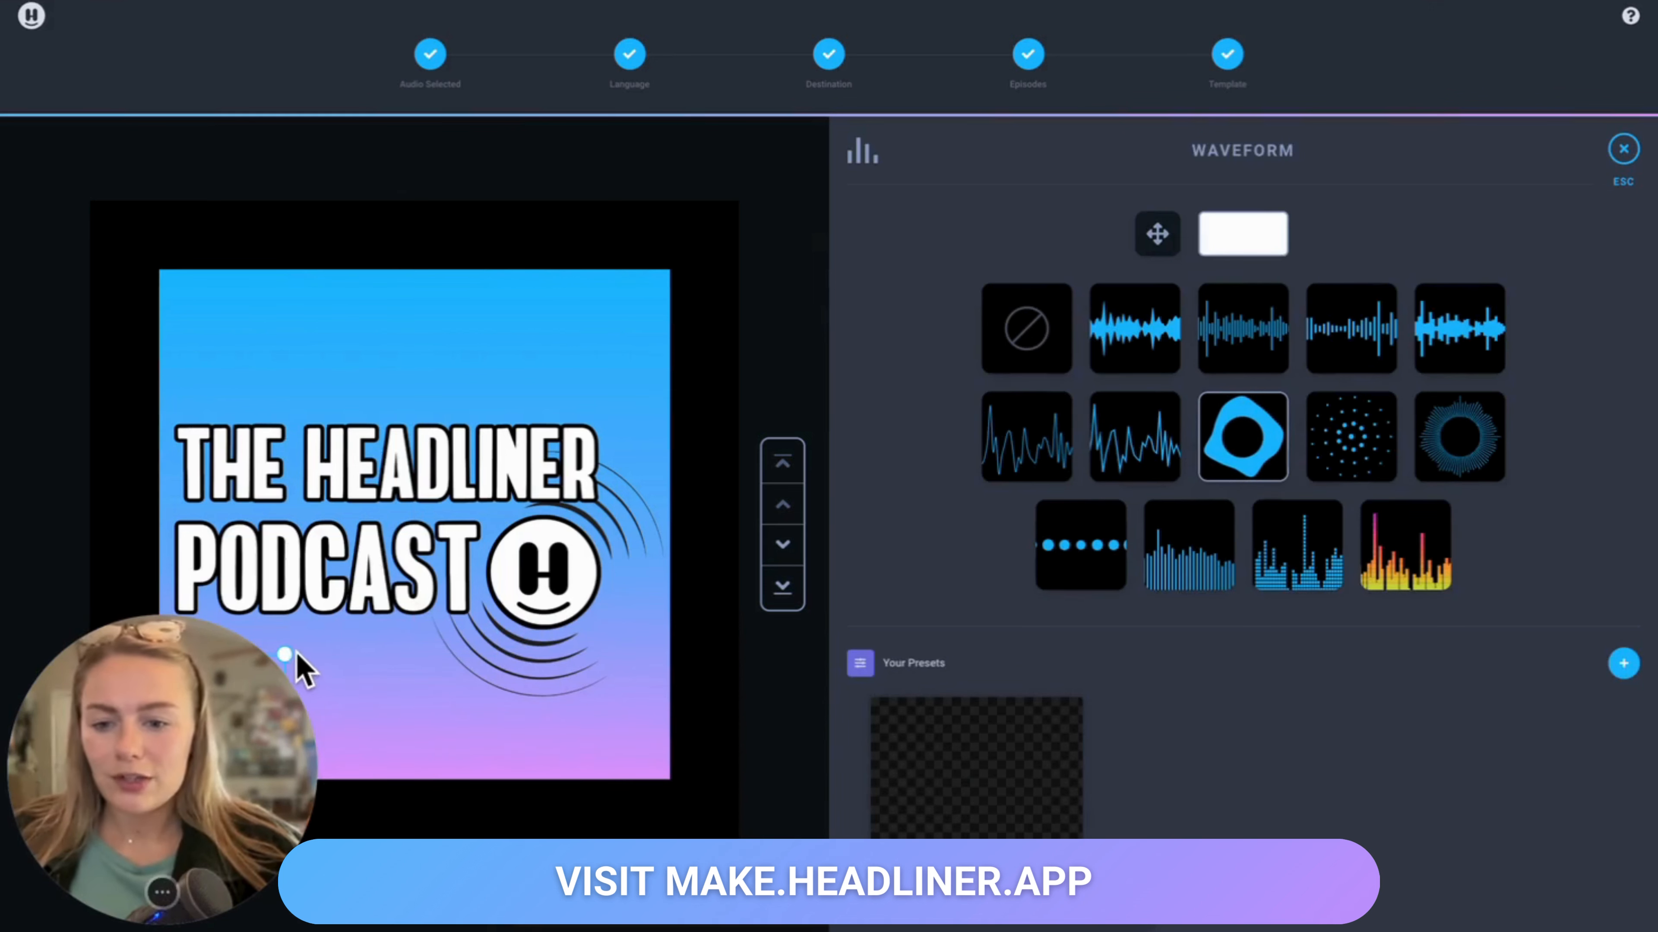
Step: Resize the blob waveform so it surrounds the episode art across most of the canvas
drag(289, 659, 737, 346)
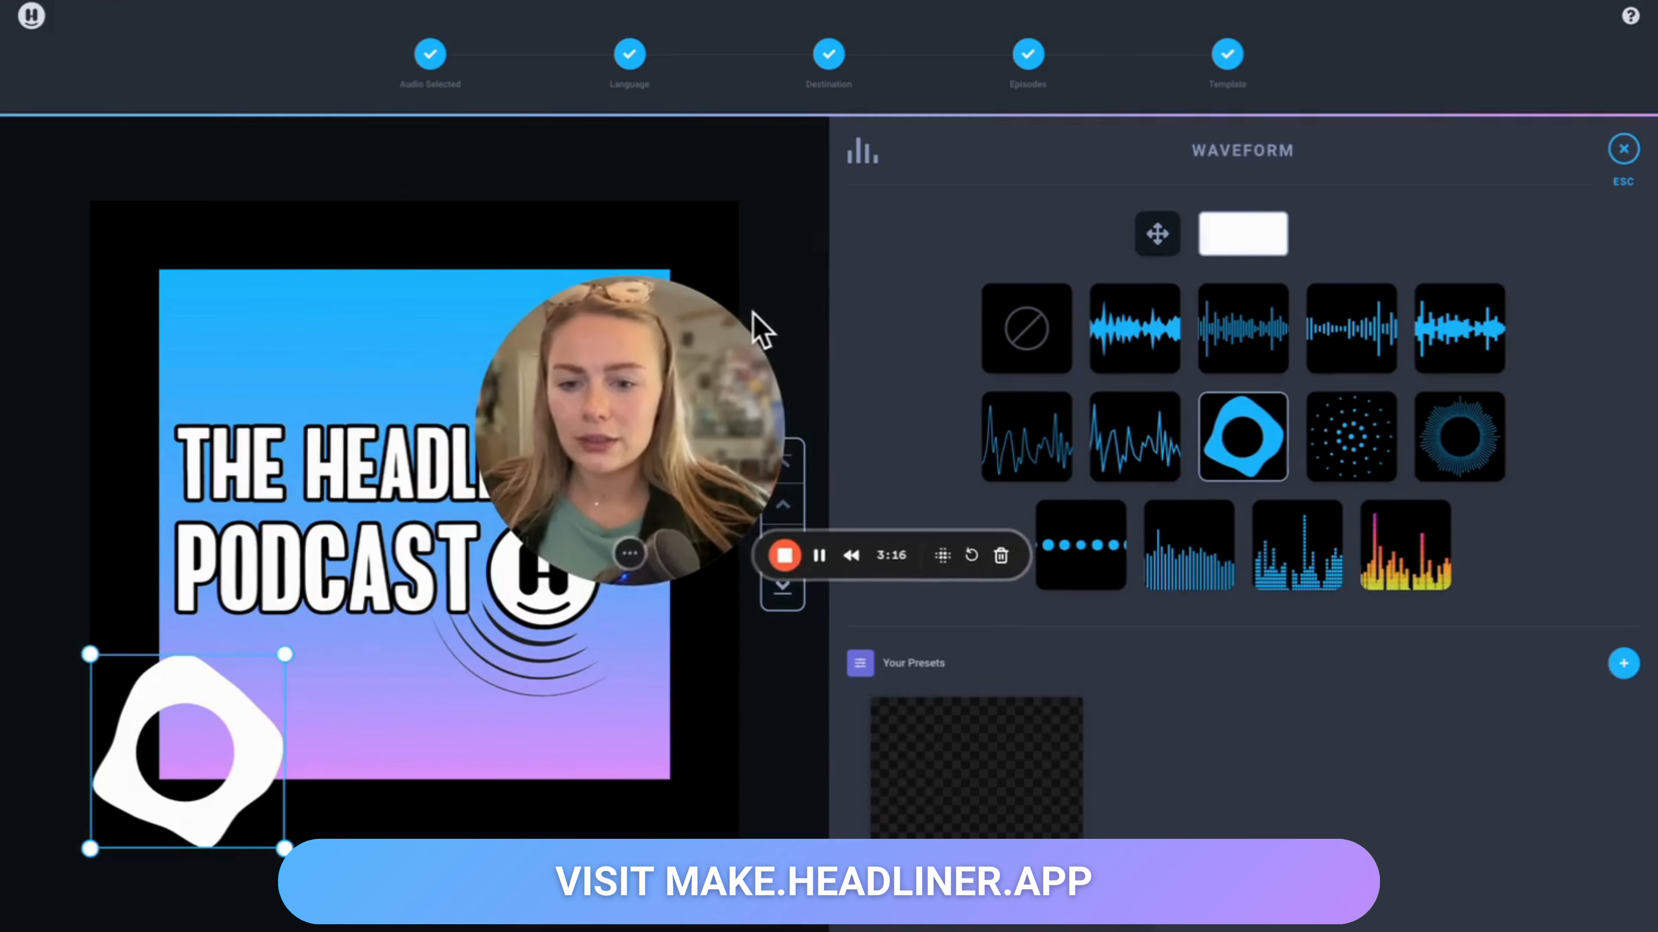
drag(636, 407, 1494, 157)
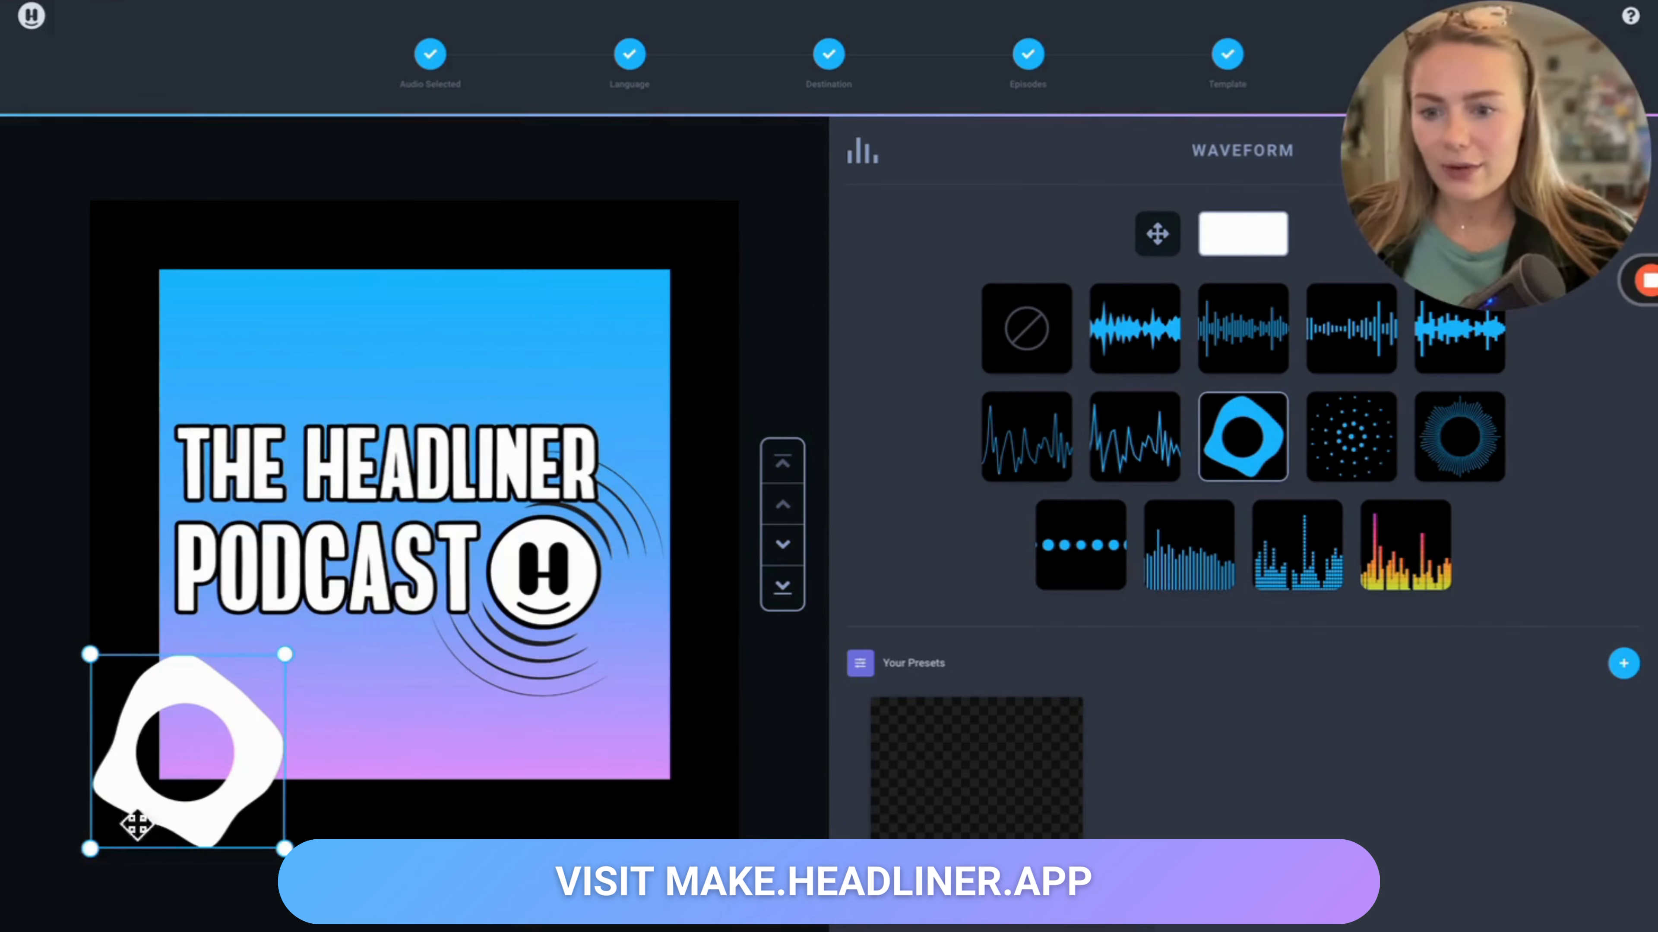
drag(285, 655, 807, 229)
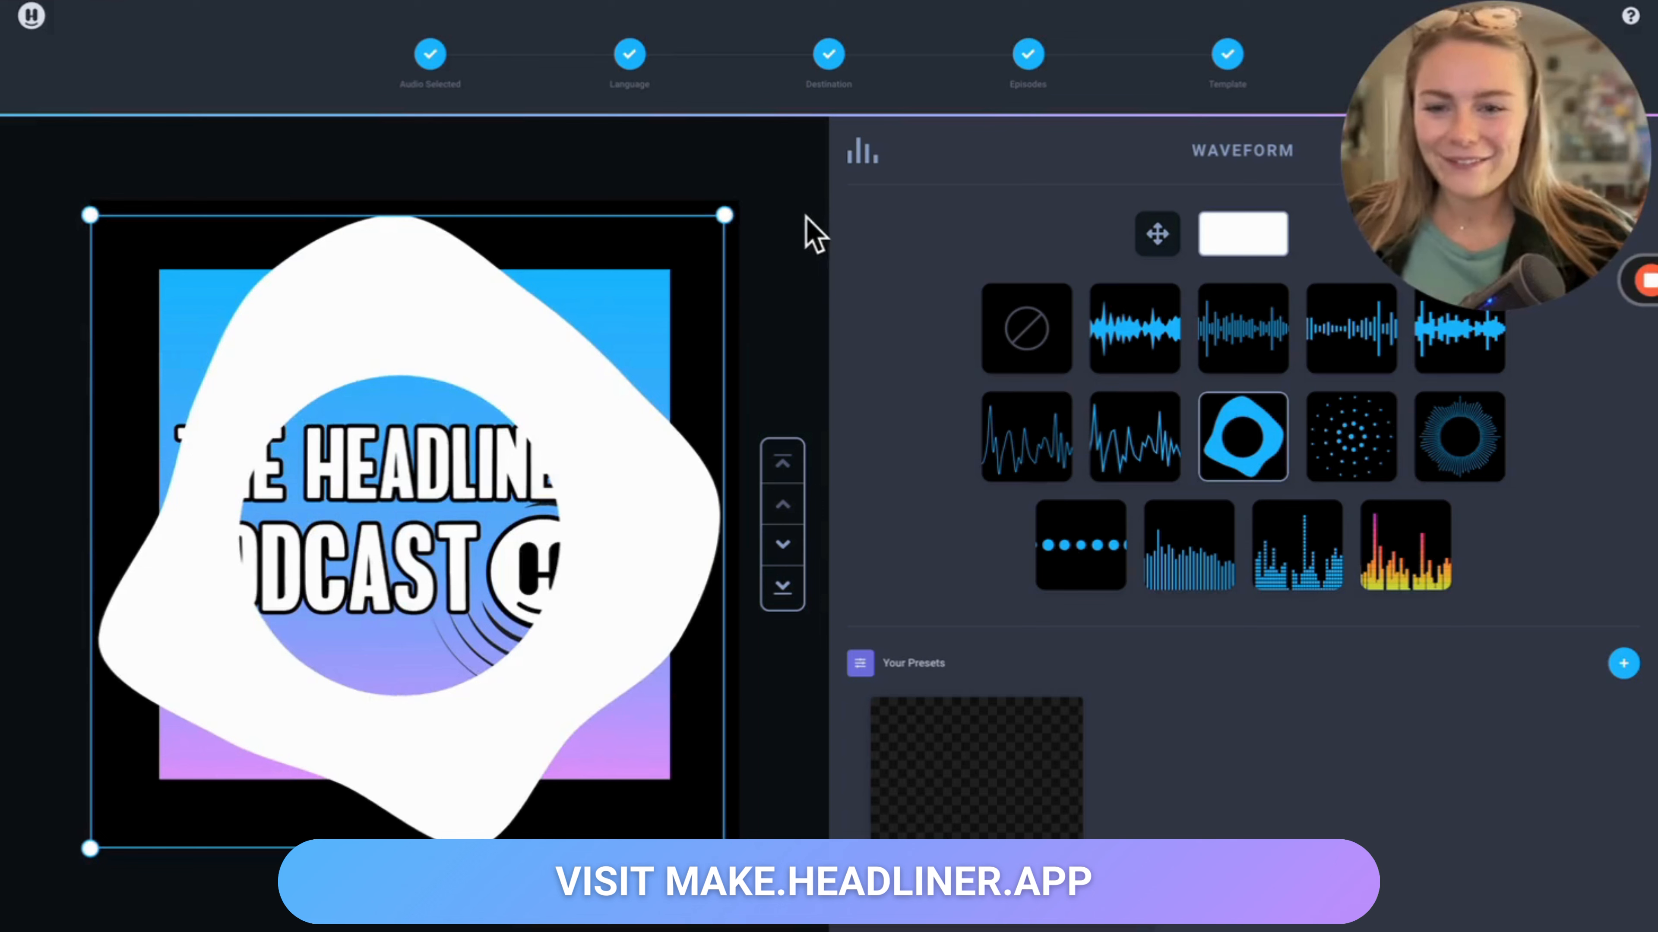
Step: Send the blob waveform behind the episode art and close the waveform editor
click(773, 543)
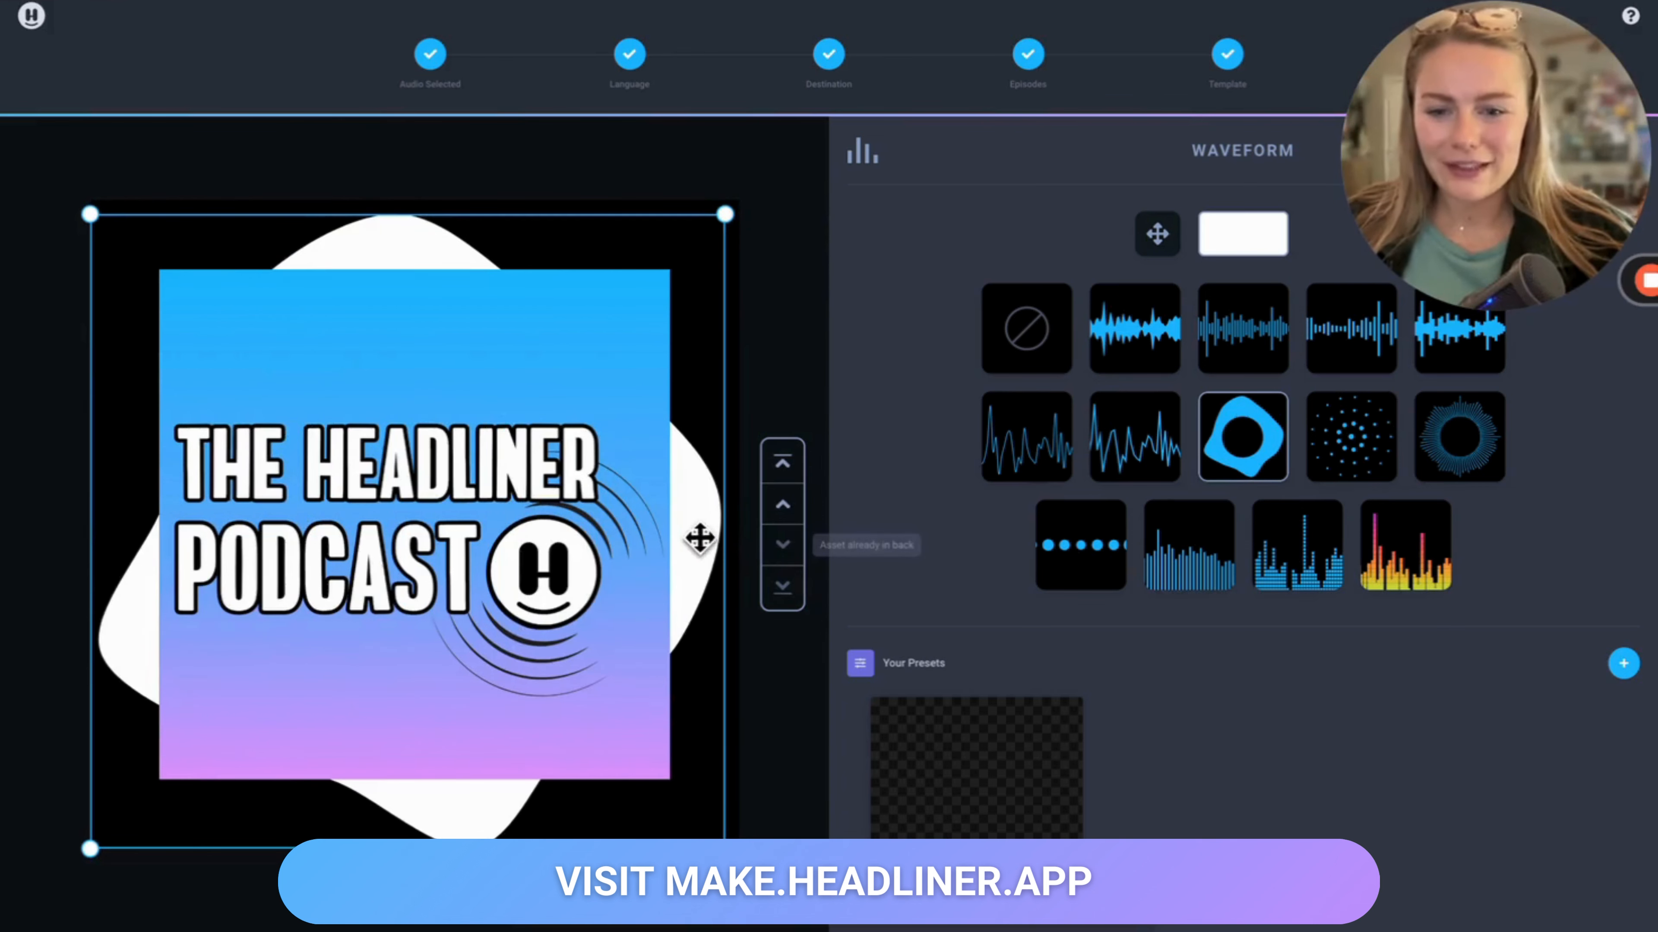
drag(698, 542, 705, 535)
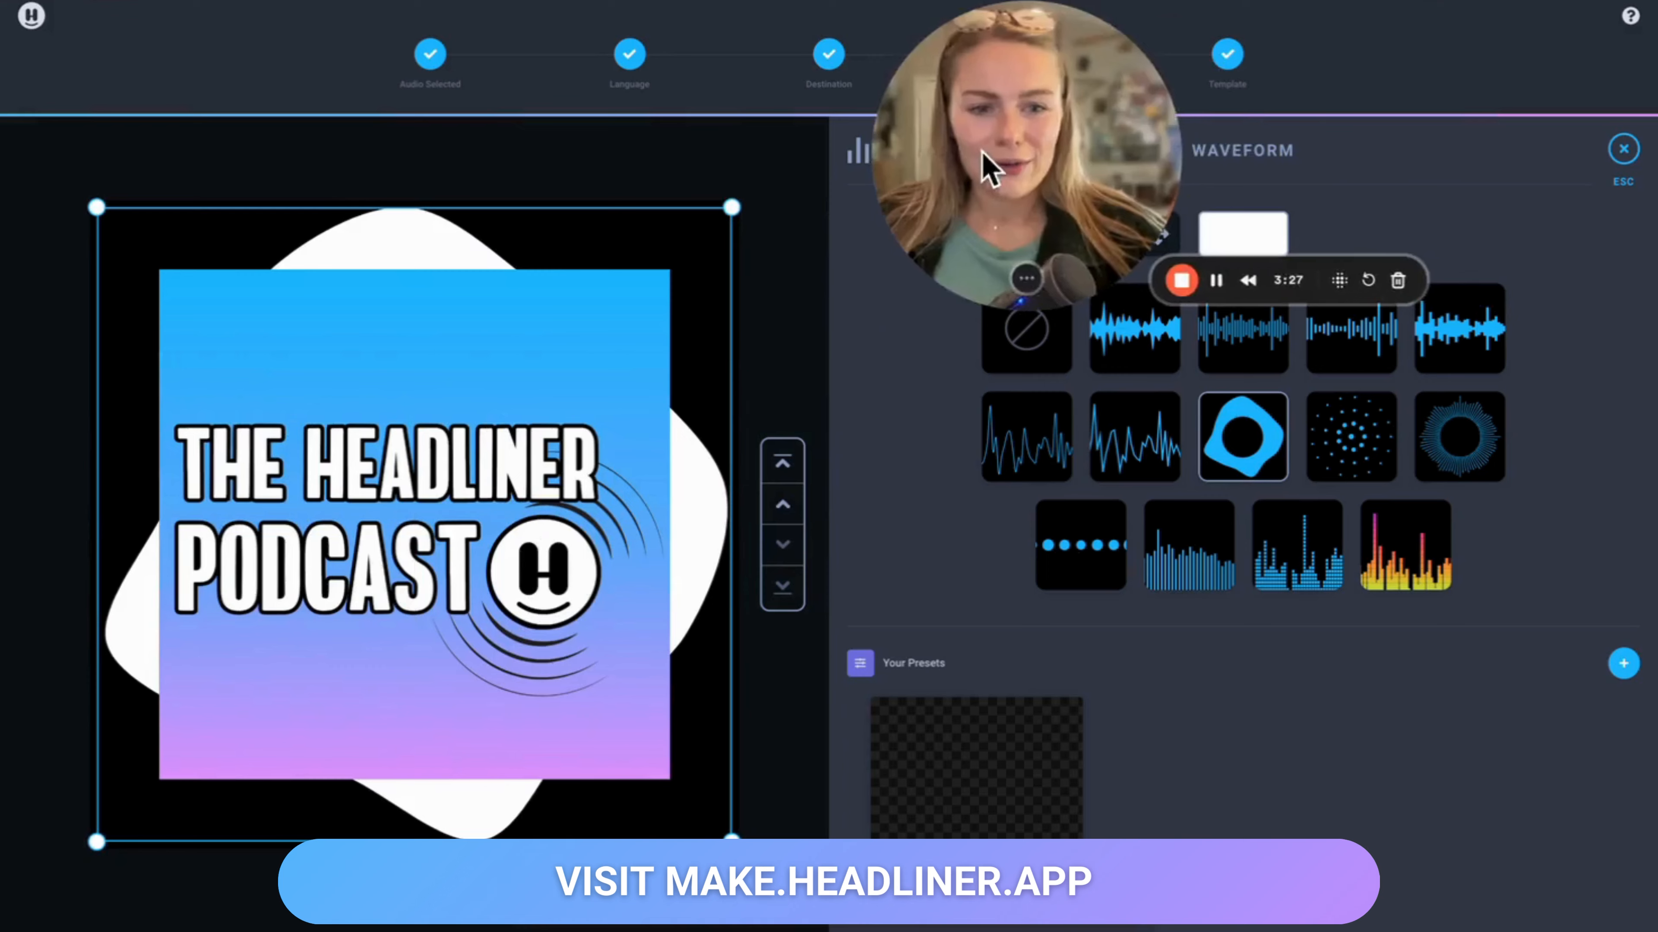
drag(988, 167, 1501, 915)
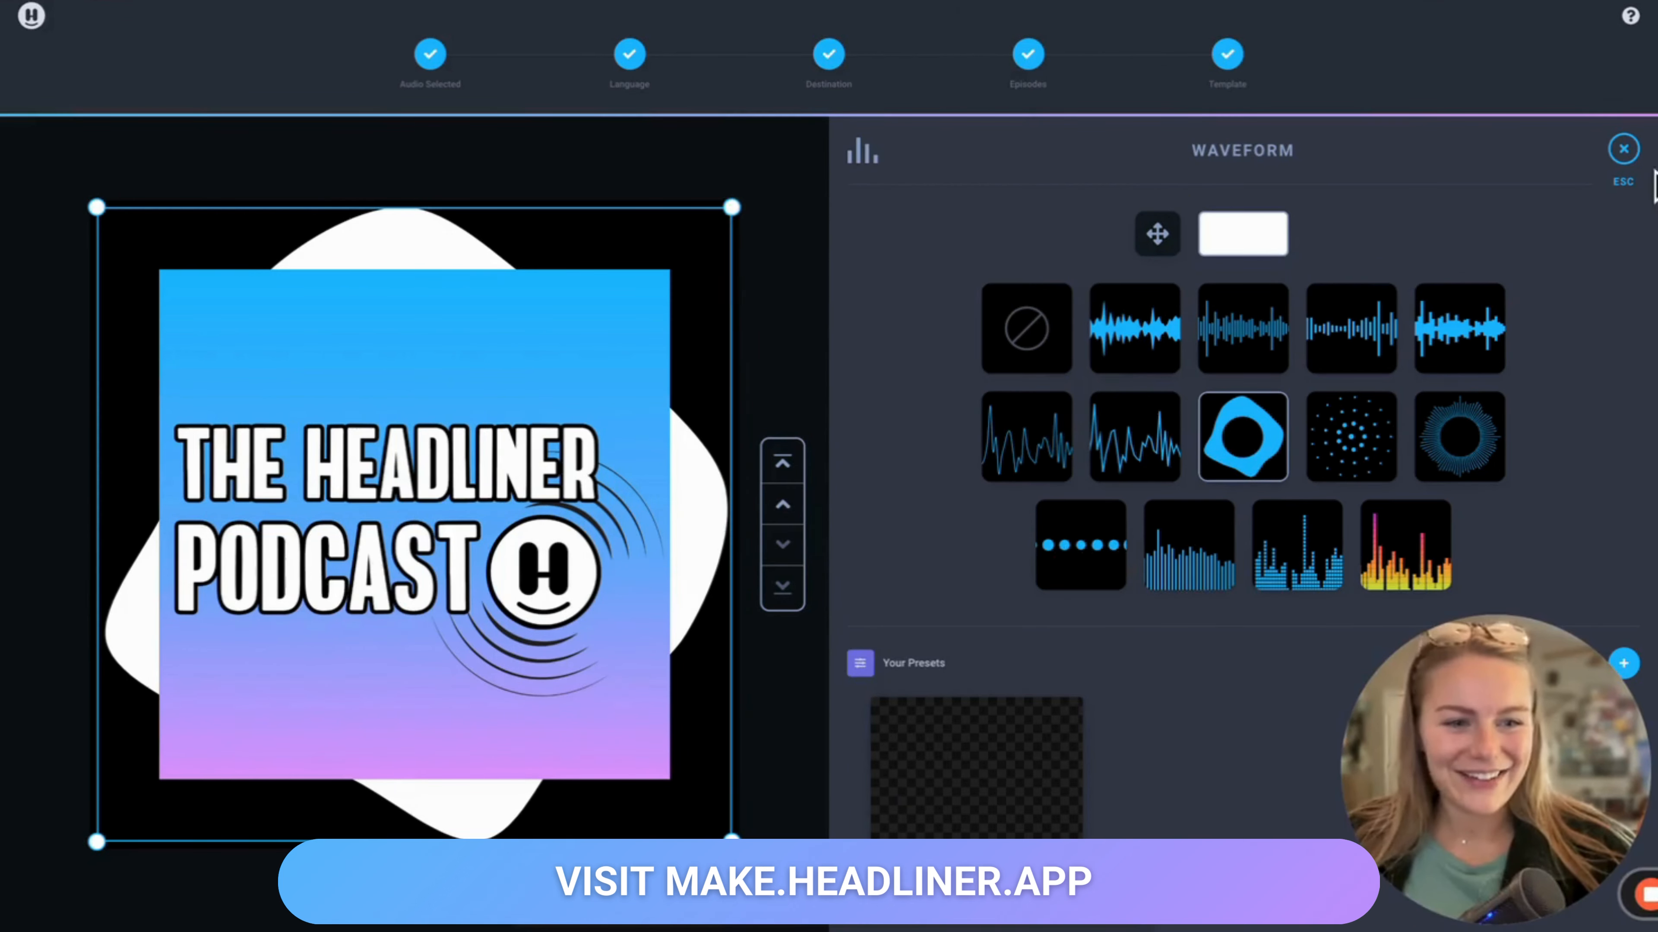
click(1623, 152)
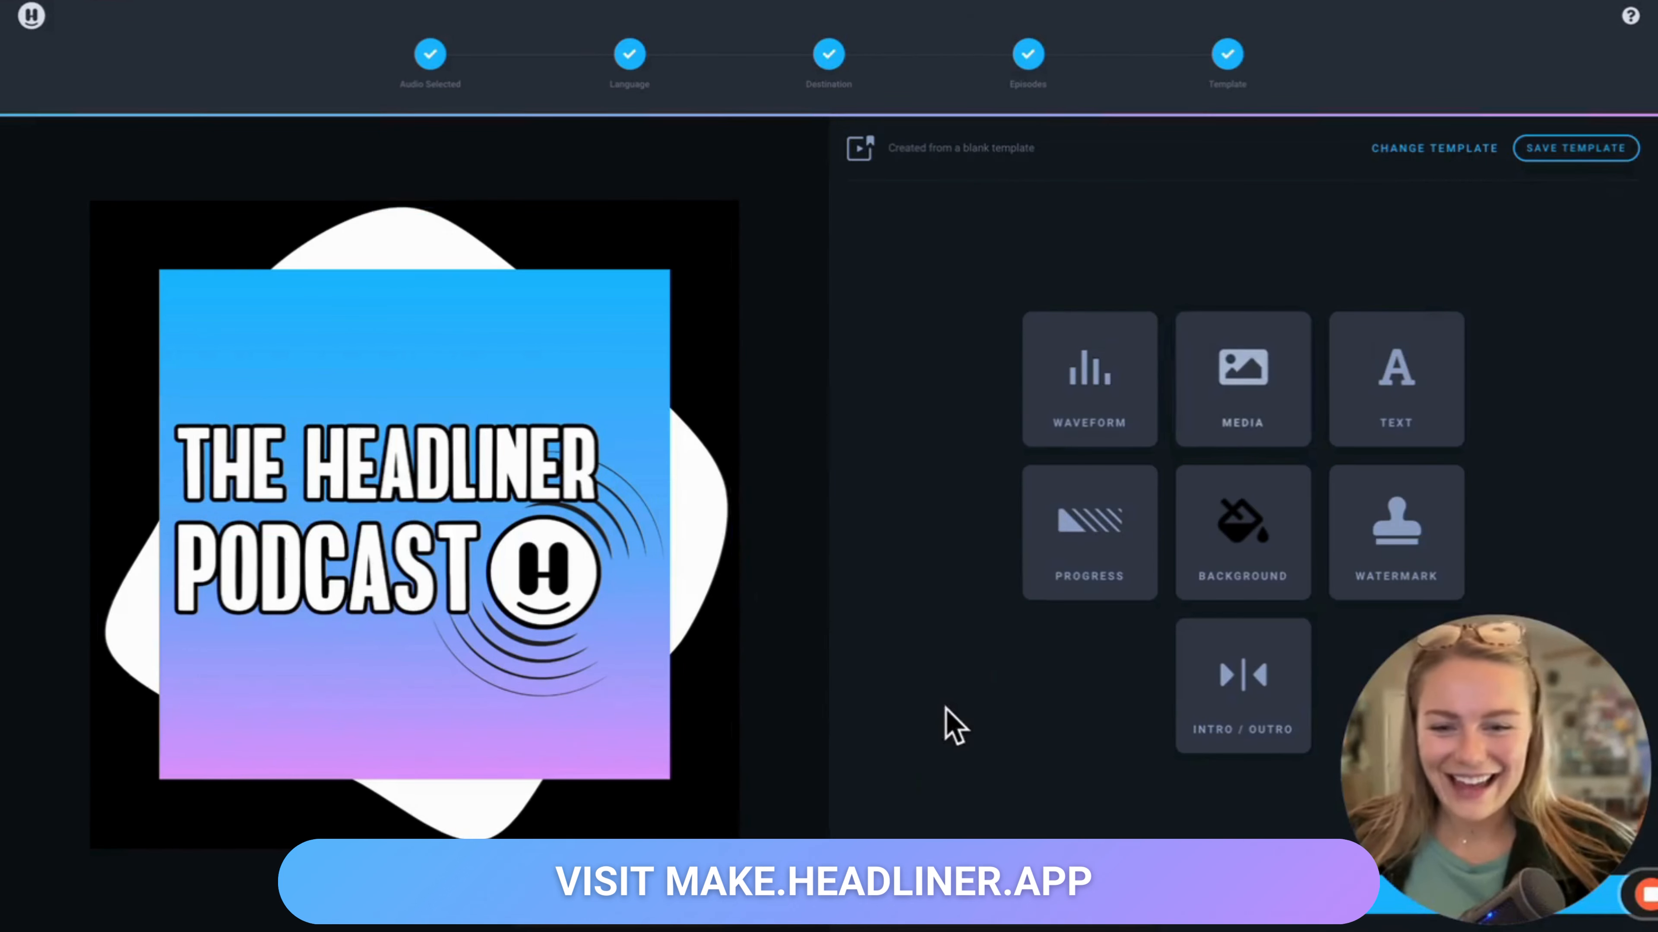
Step: Set the background colour by sampling the light blue from the episode art
click(1278, 580)
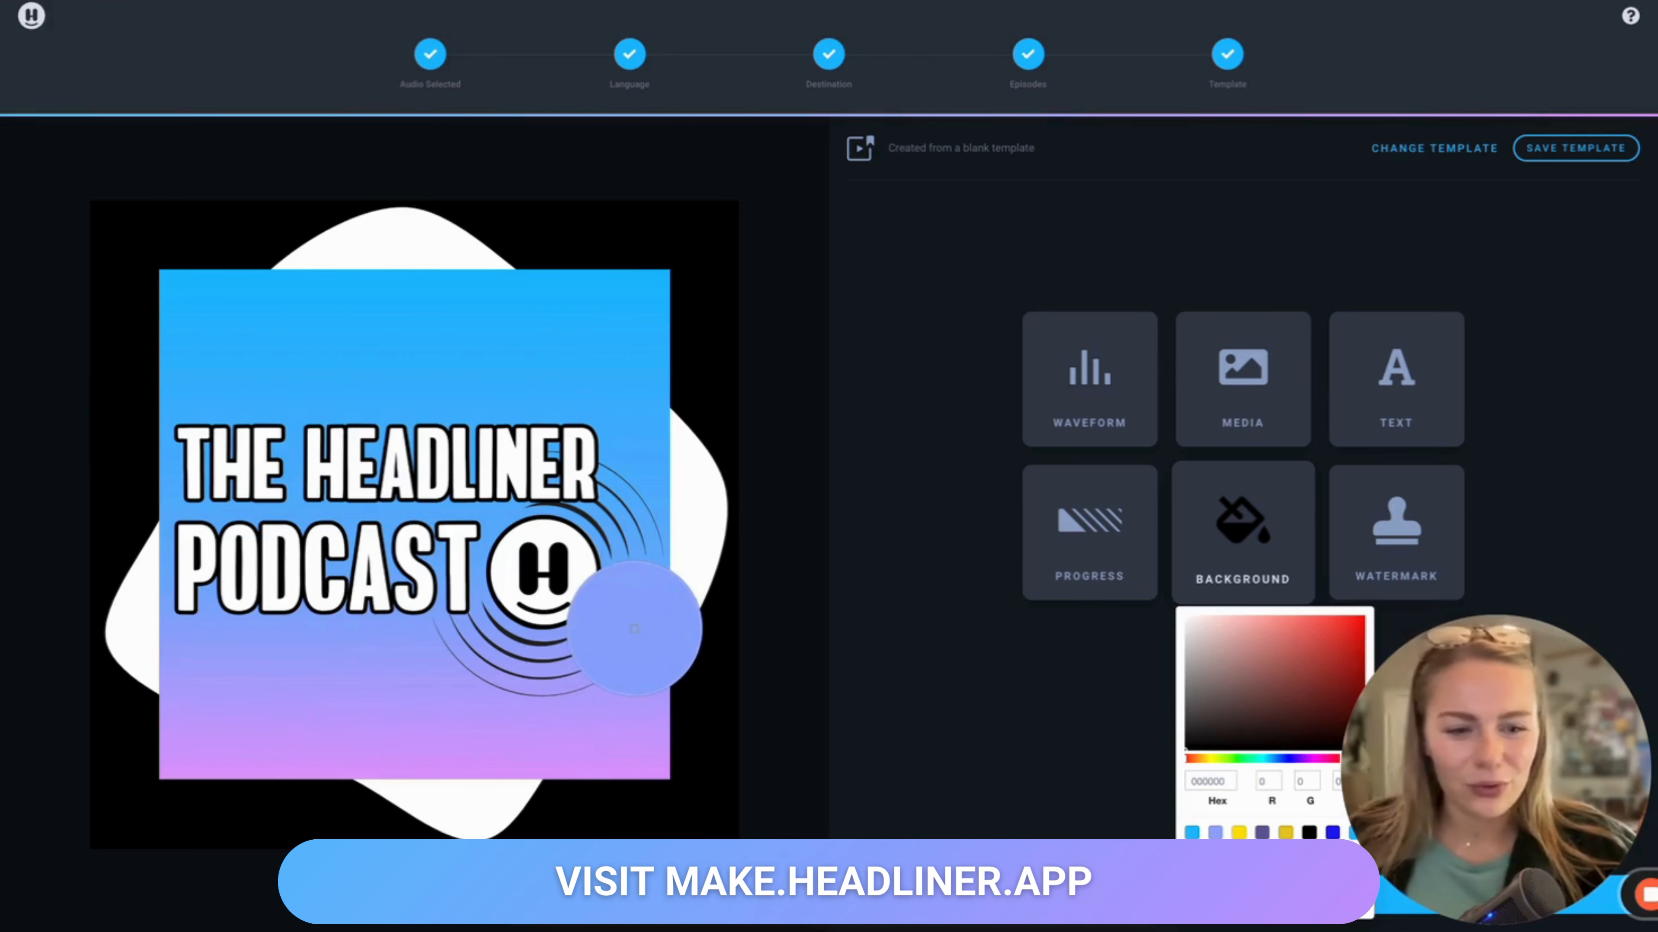
click(634, 629)
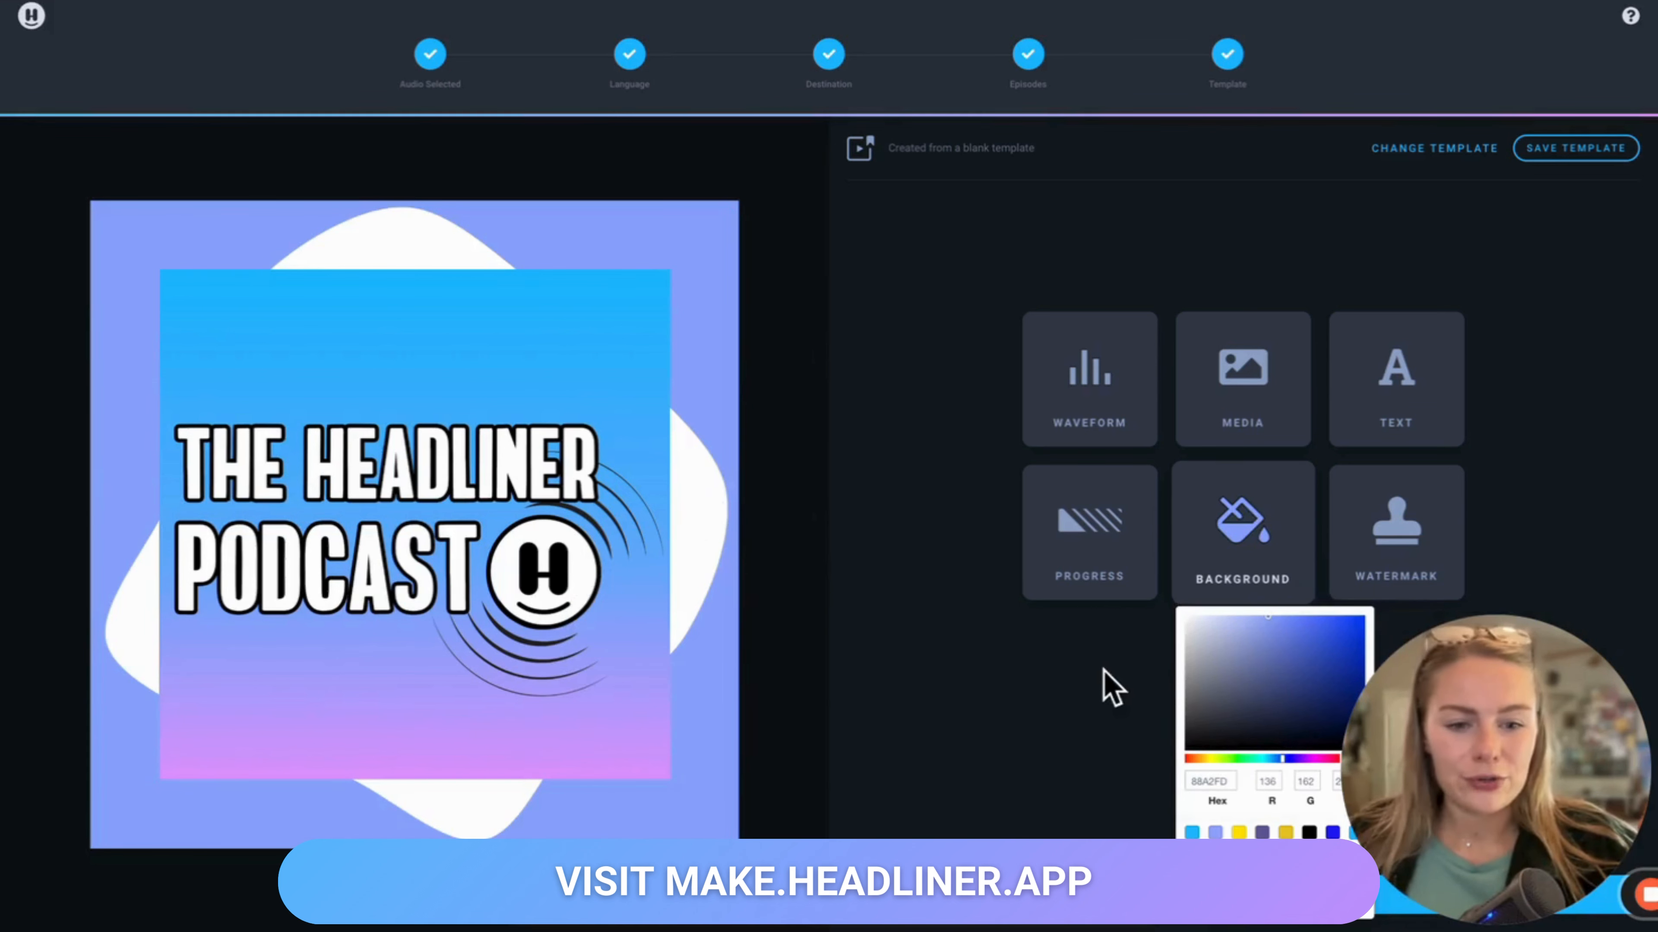
click(1103, 685)
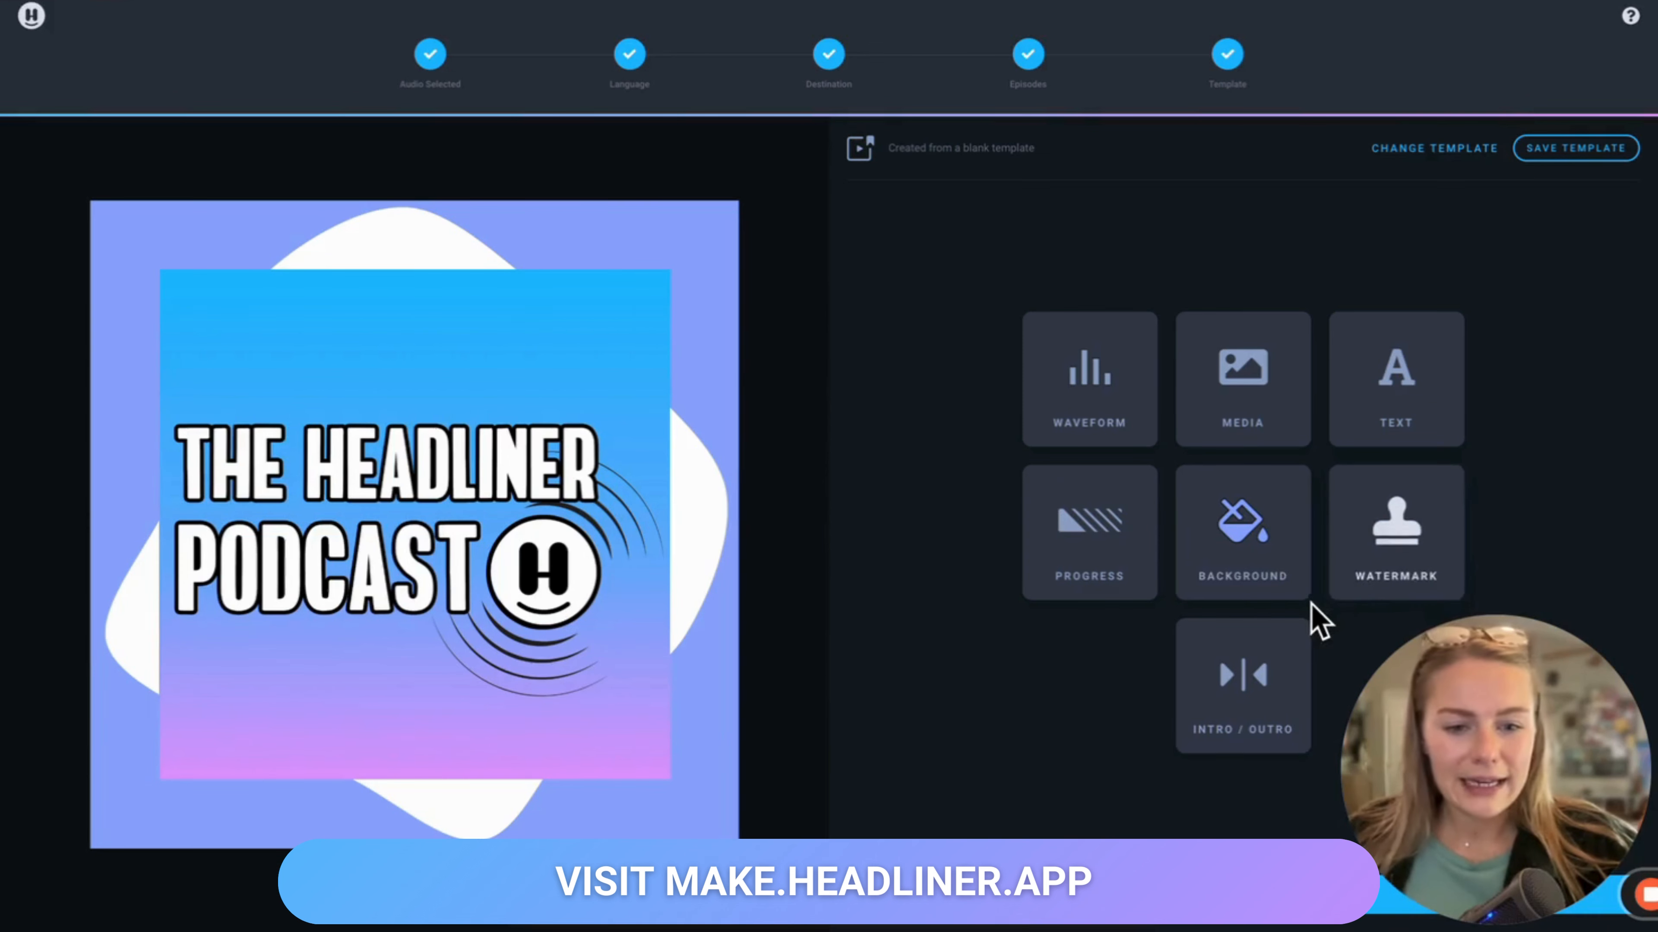
Step: Add a progress bar and set its colour to the blue sampled from the episode art's top
click(1093, 585)
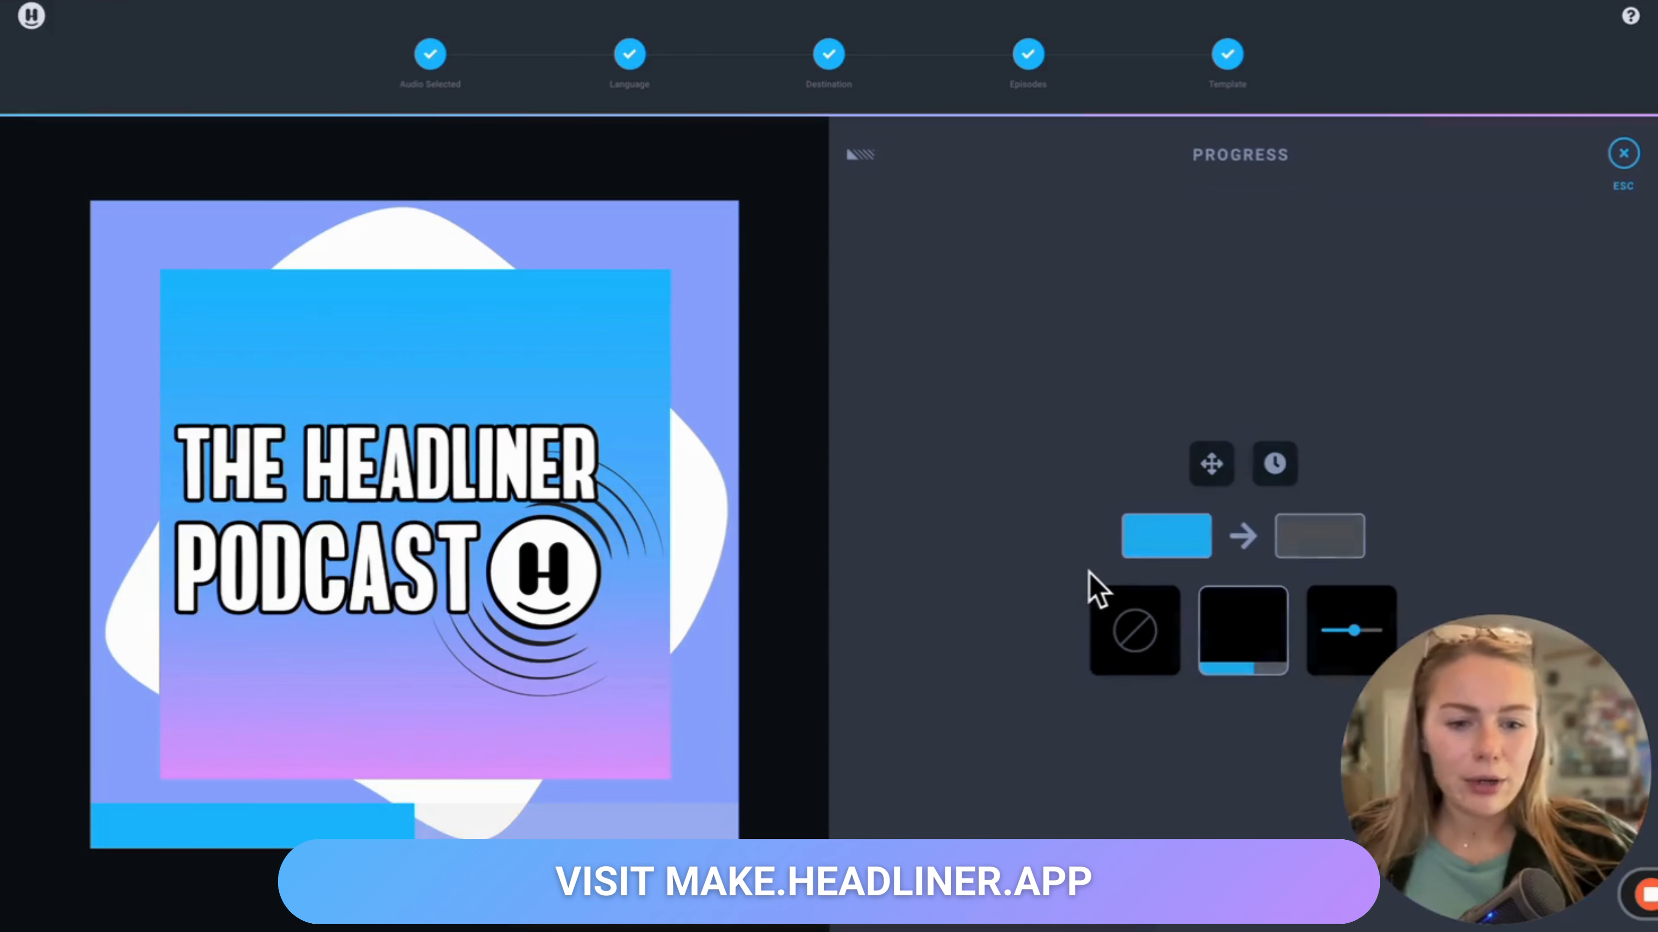
click(1189, 558)
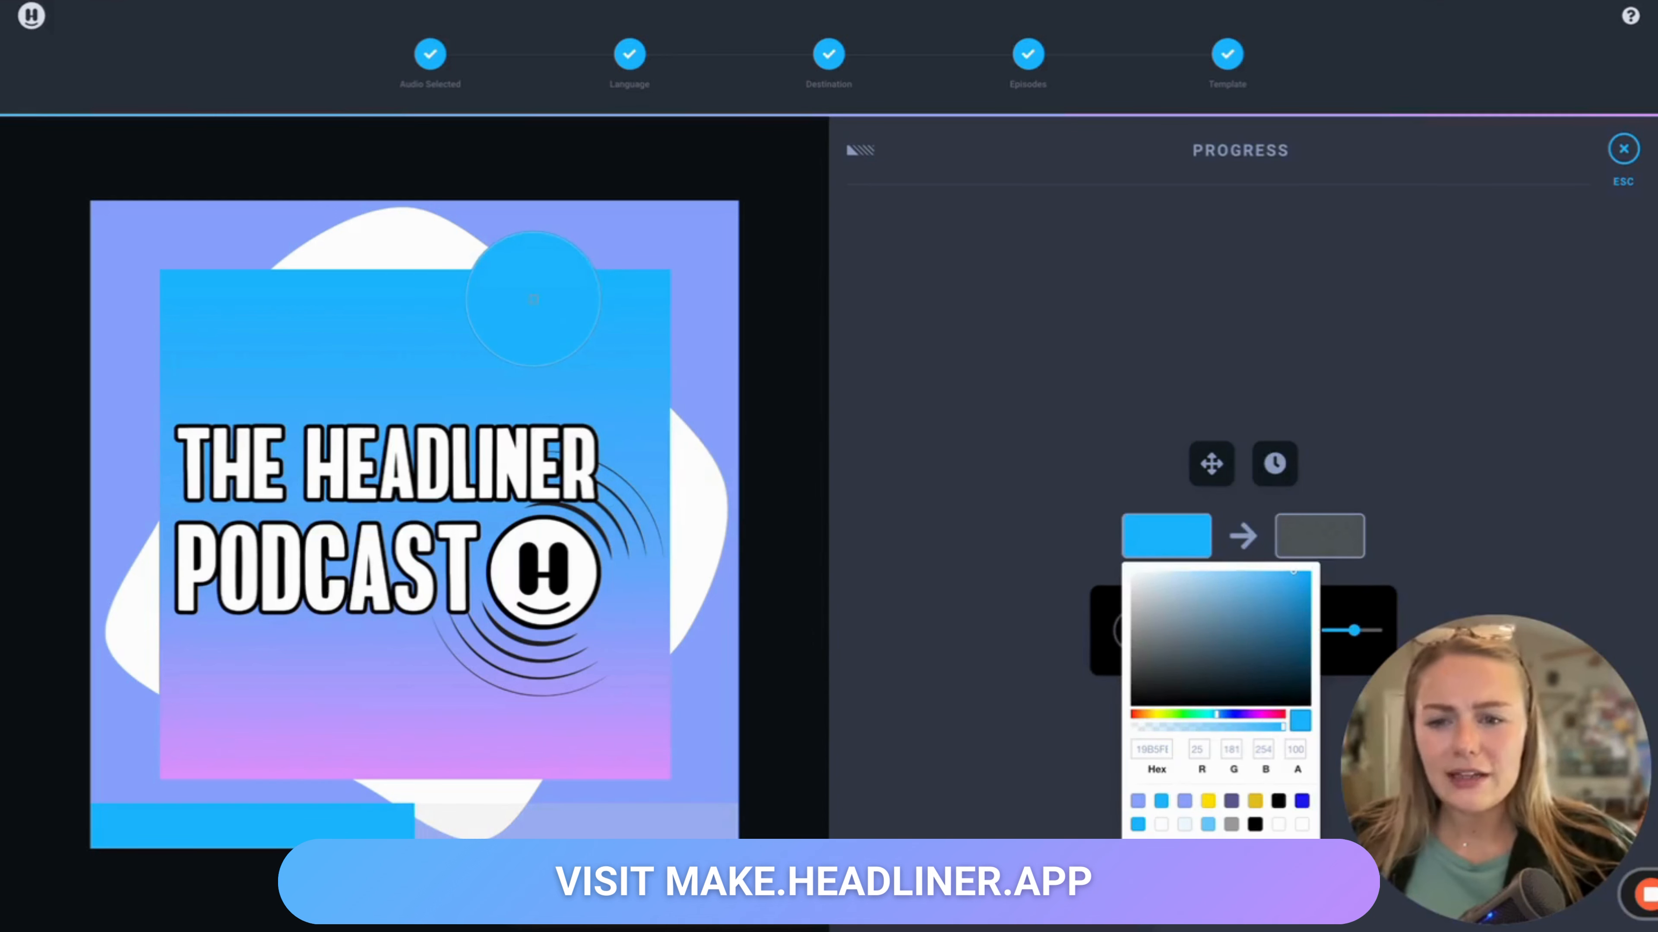
click(533, 299)
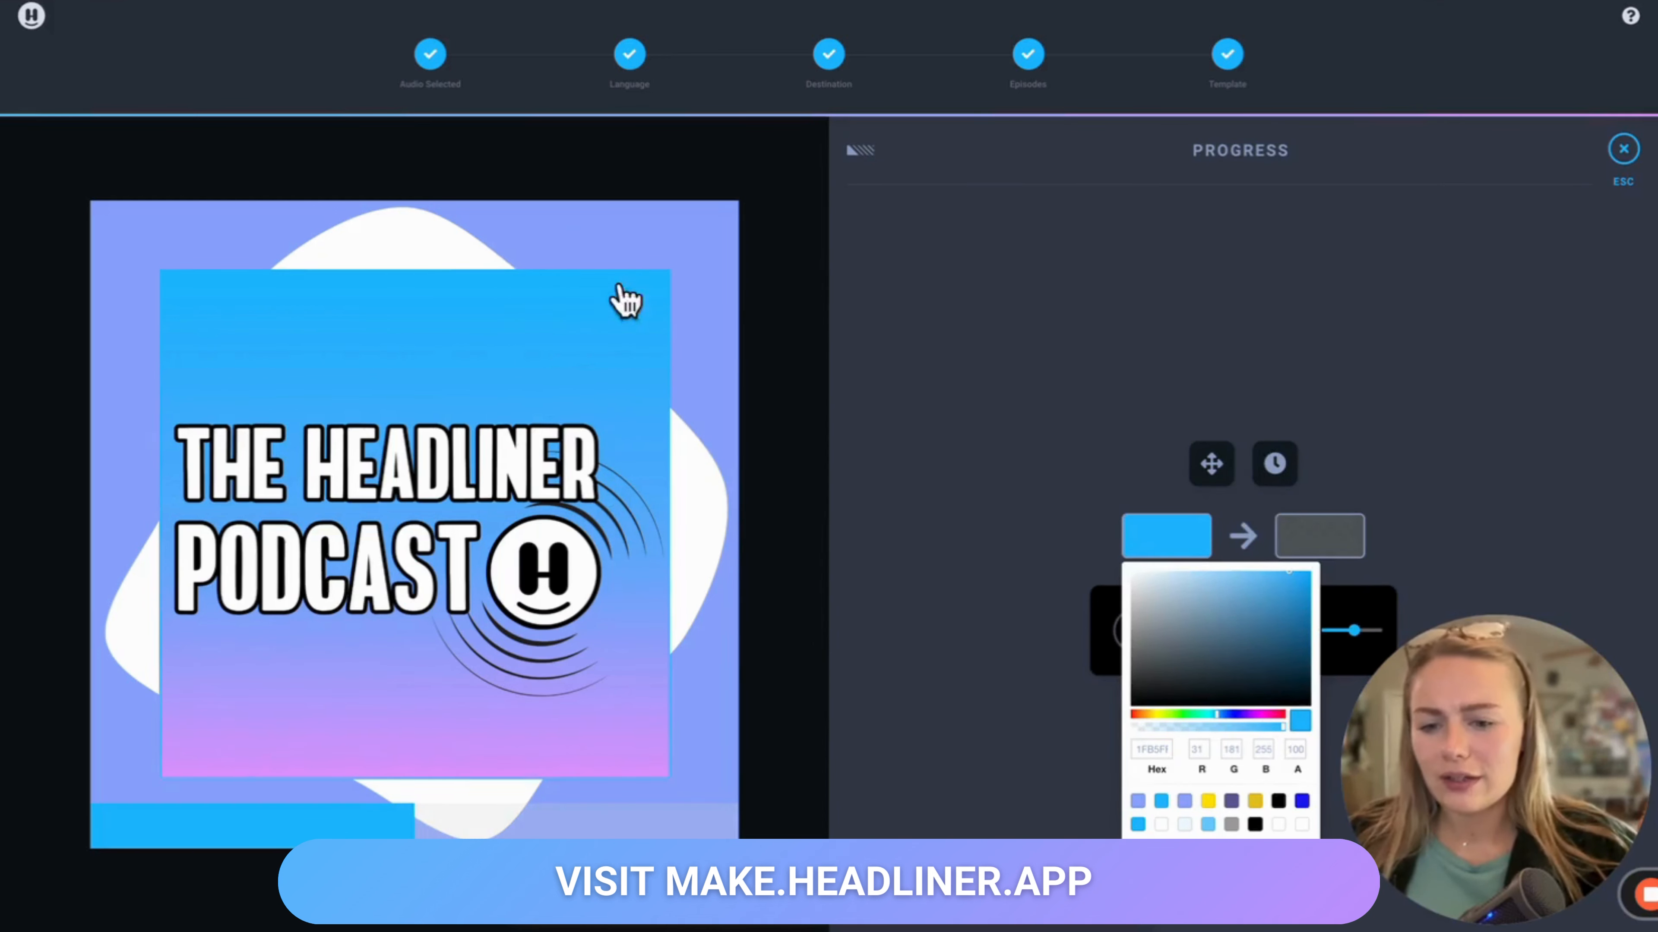
click(1033, 317)
click(1625, 157)
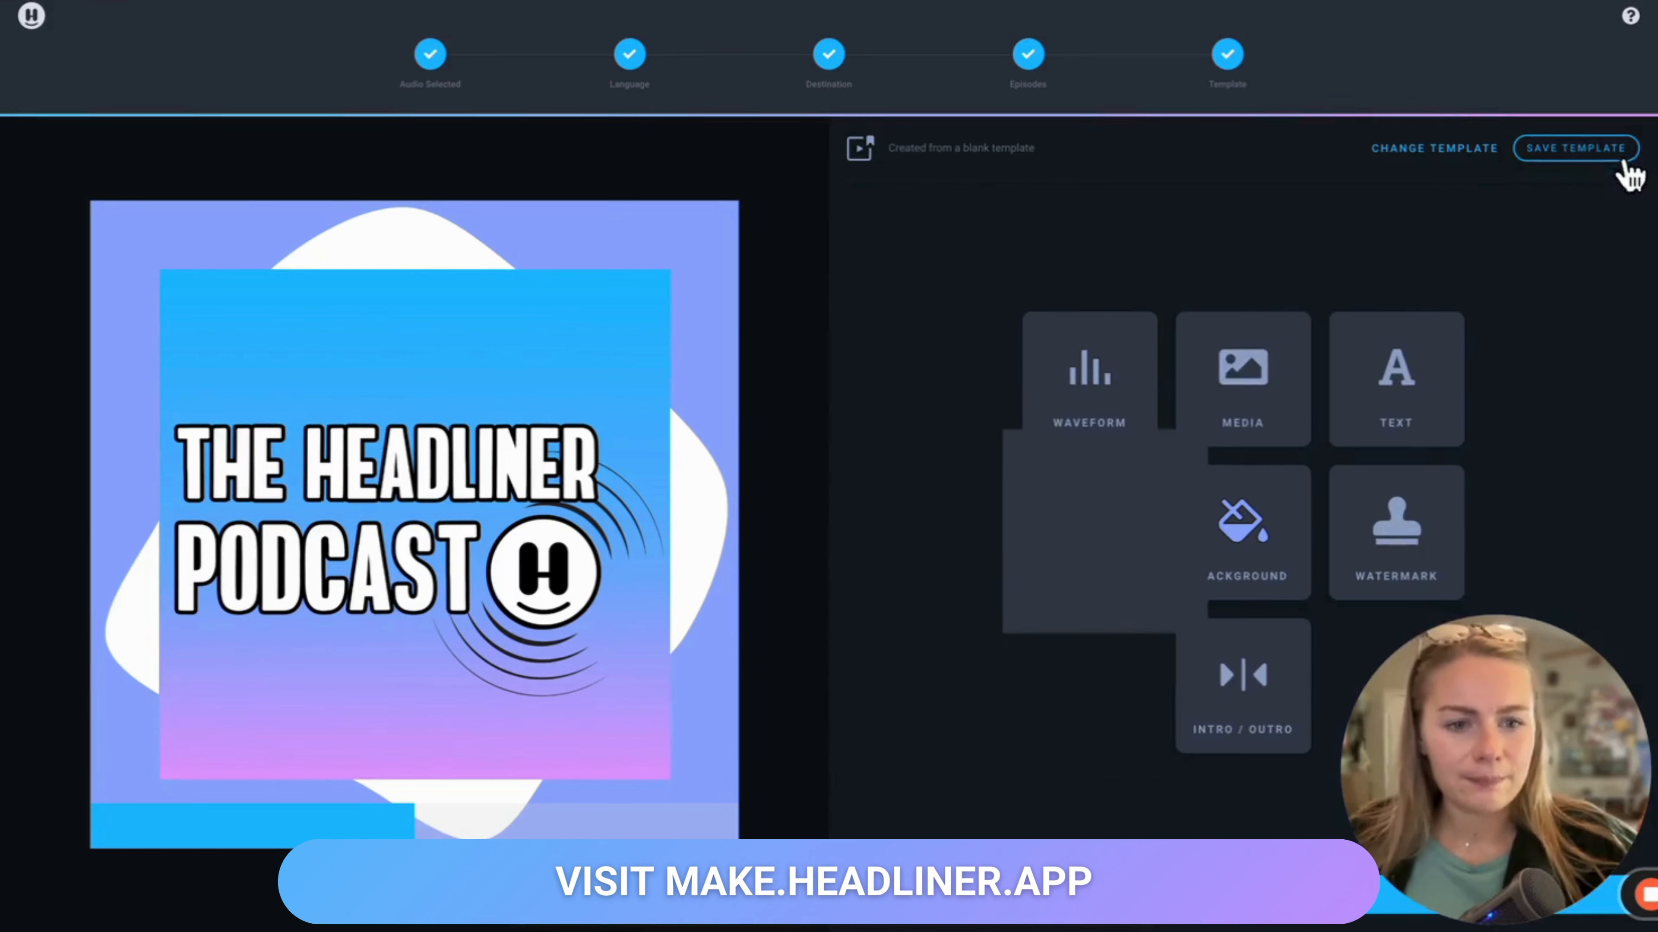
Step: Add a manual text layer reading "Listen Now!"
click(1408, 406)
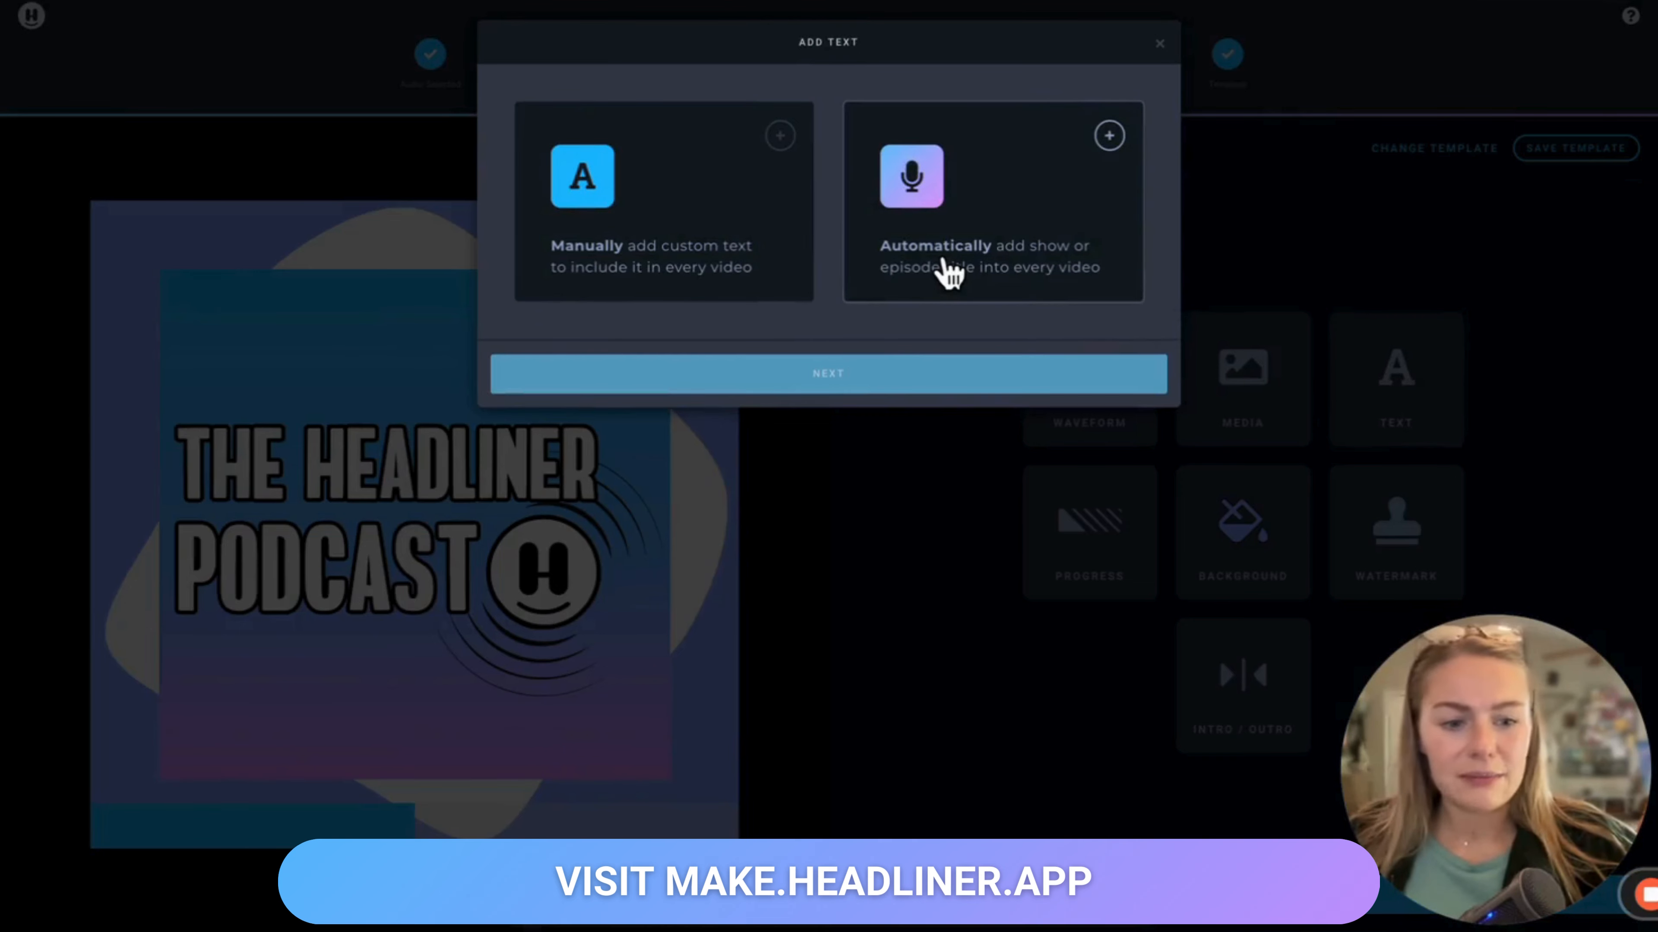
drag(944, 250, 757, 226)
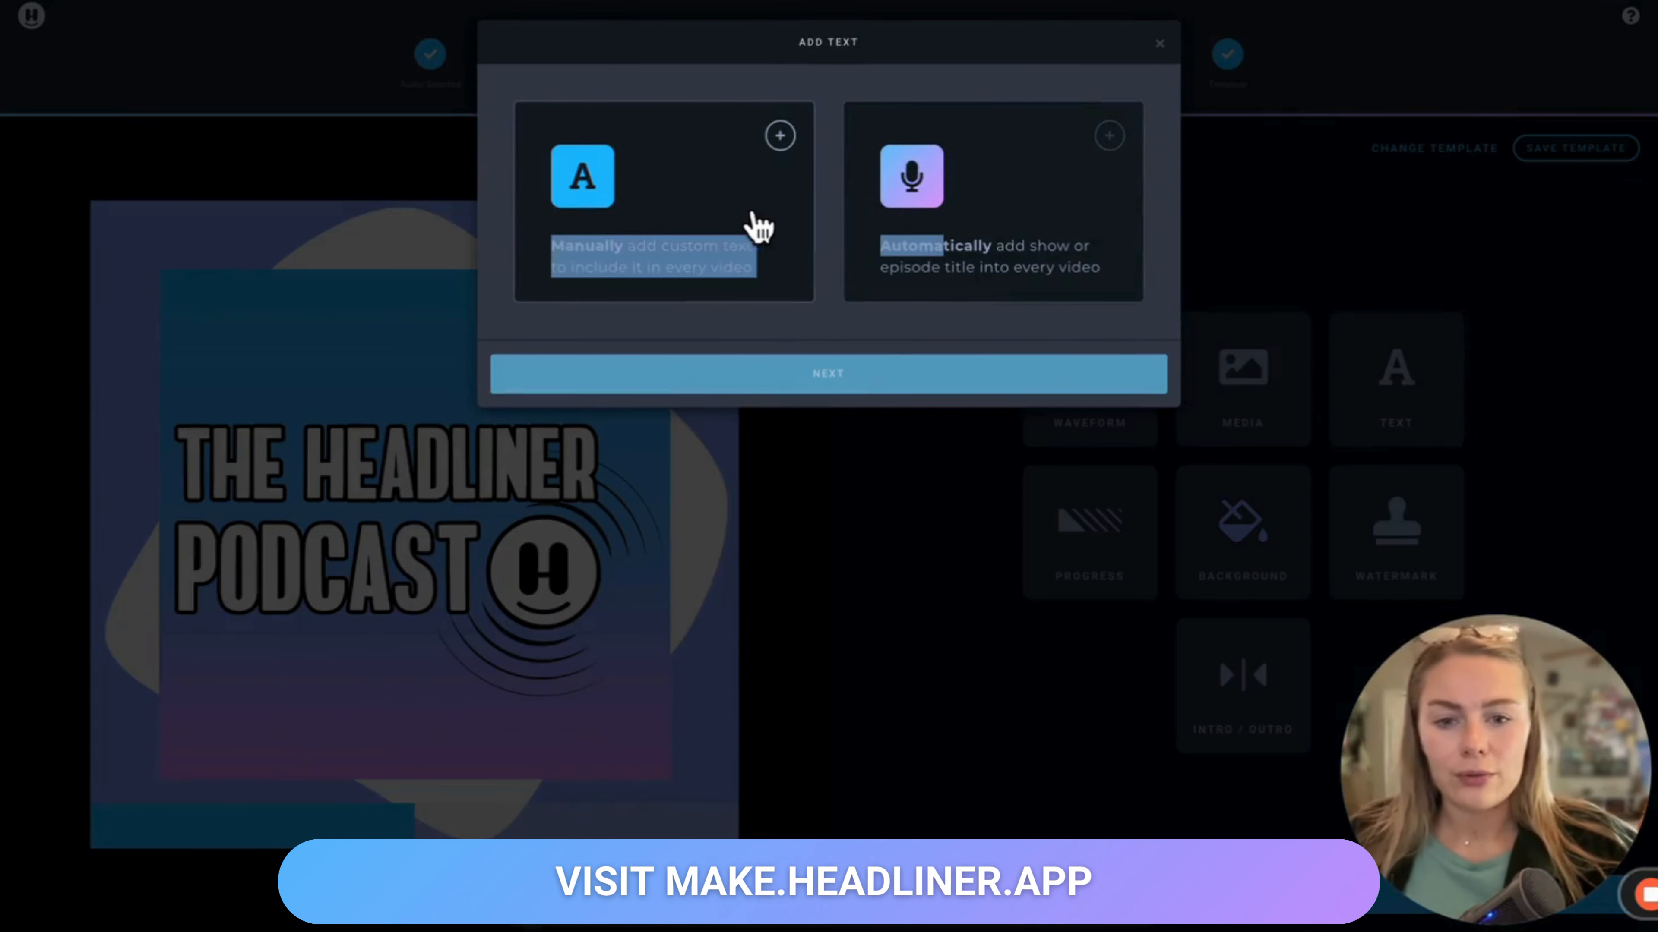
click(757, 225)
click(807, 381)
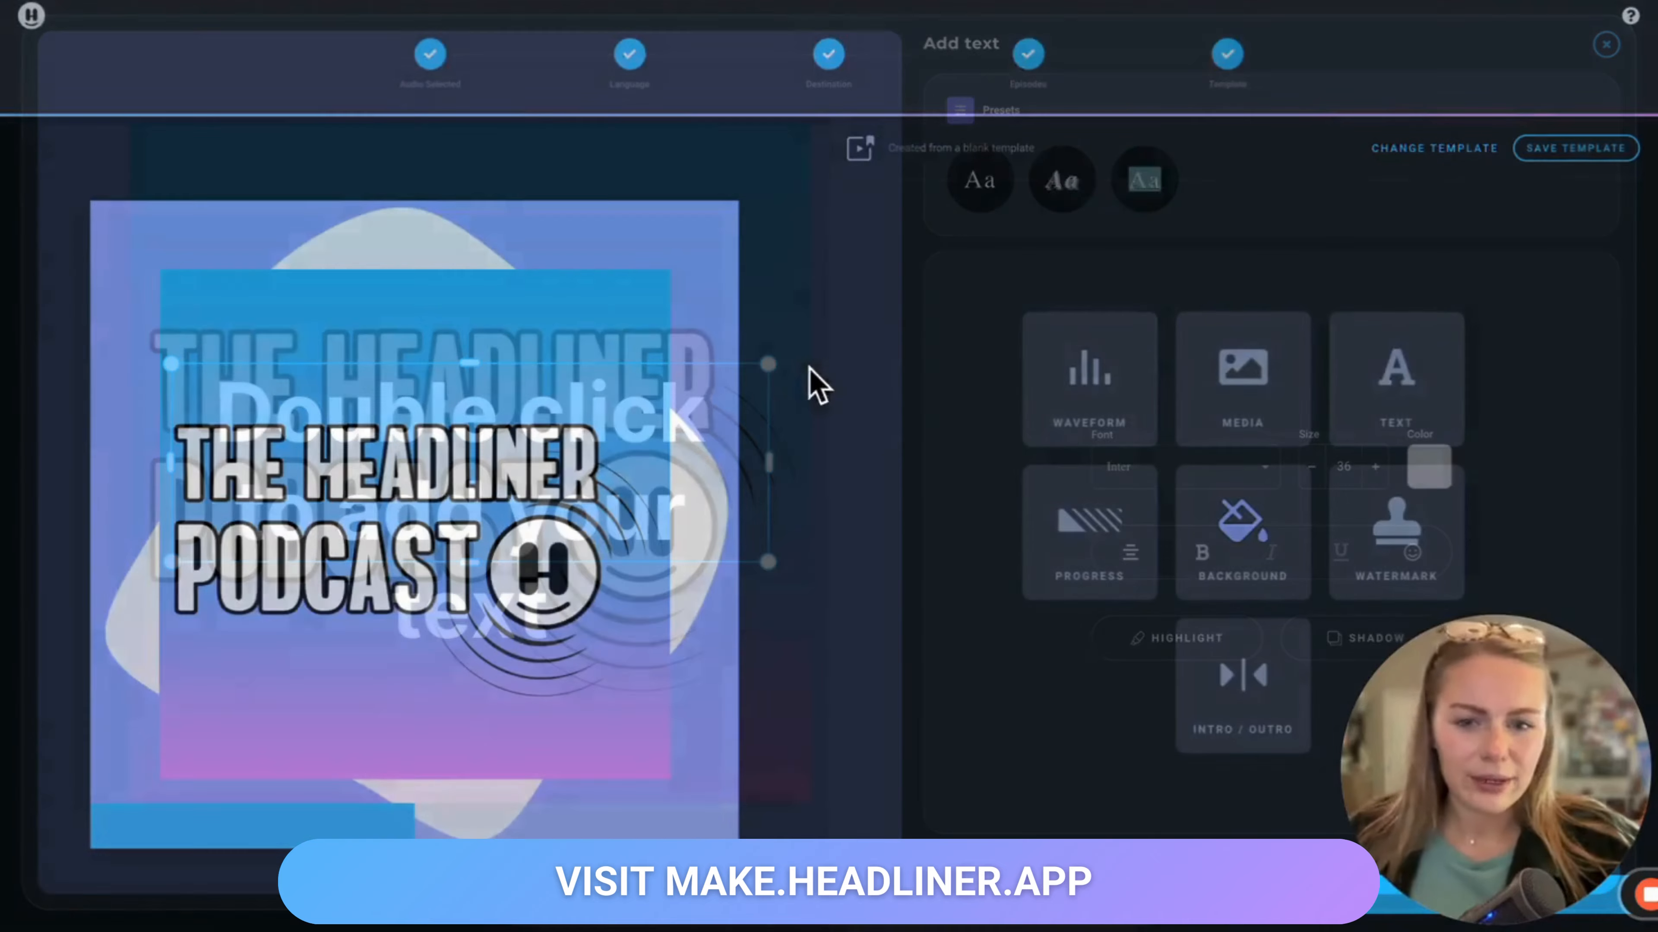
double_click(599, 466)
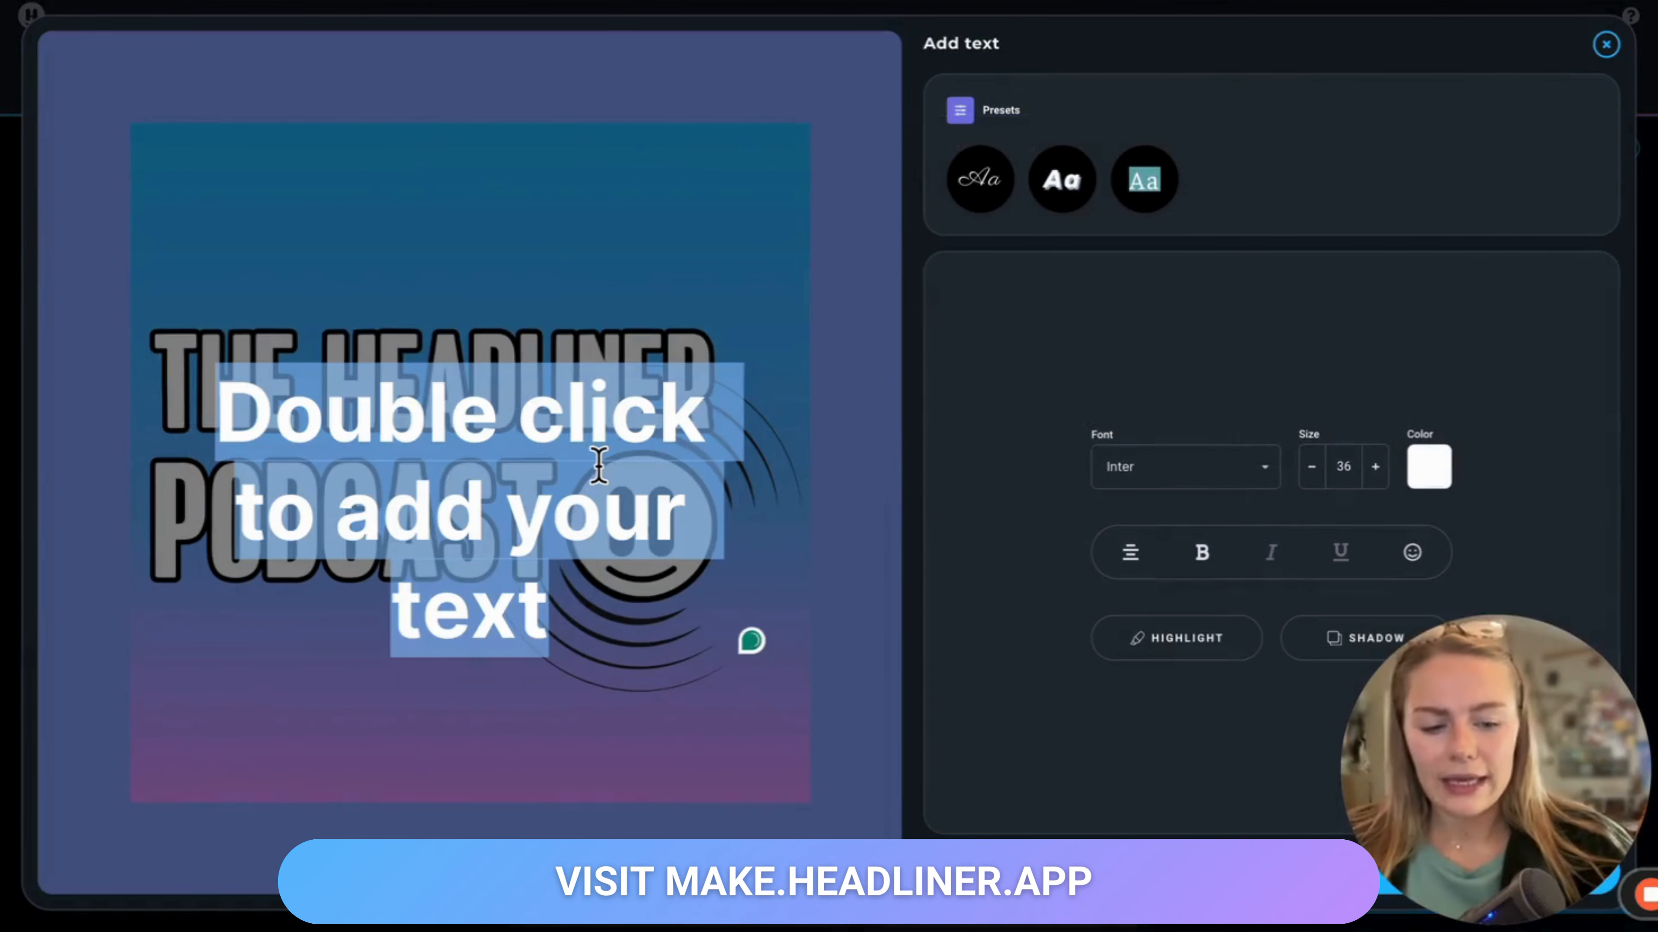
text(Lo)
key(BackSpace)
text(is)
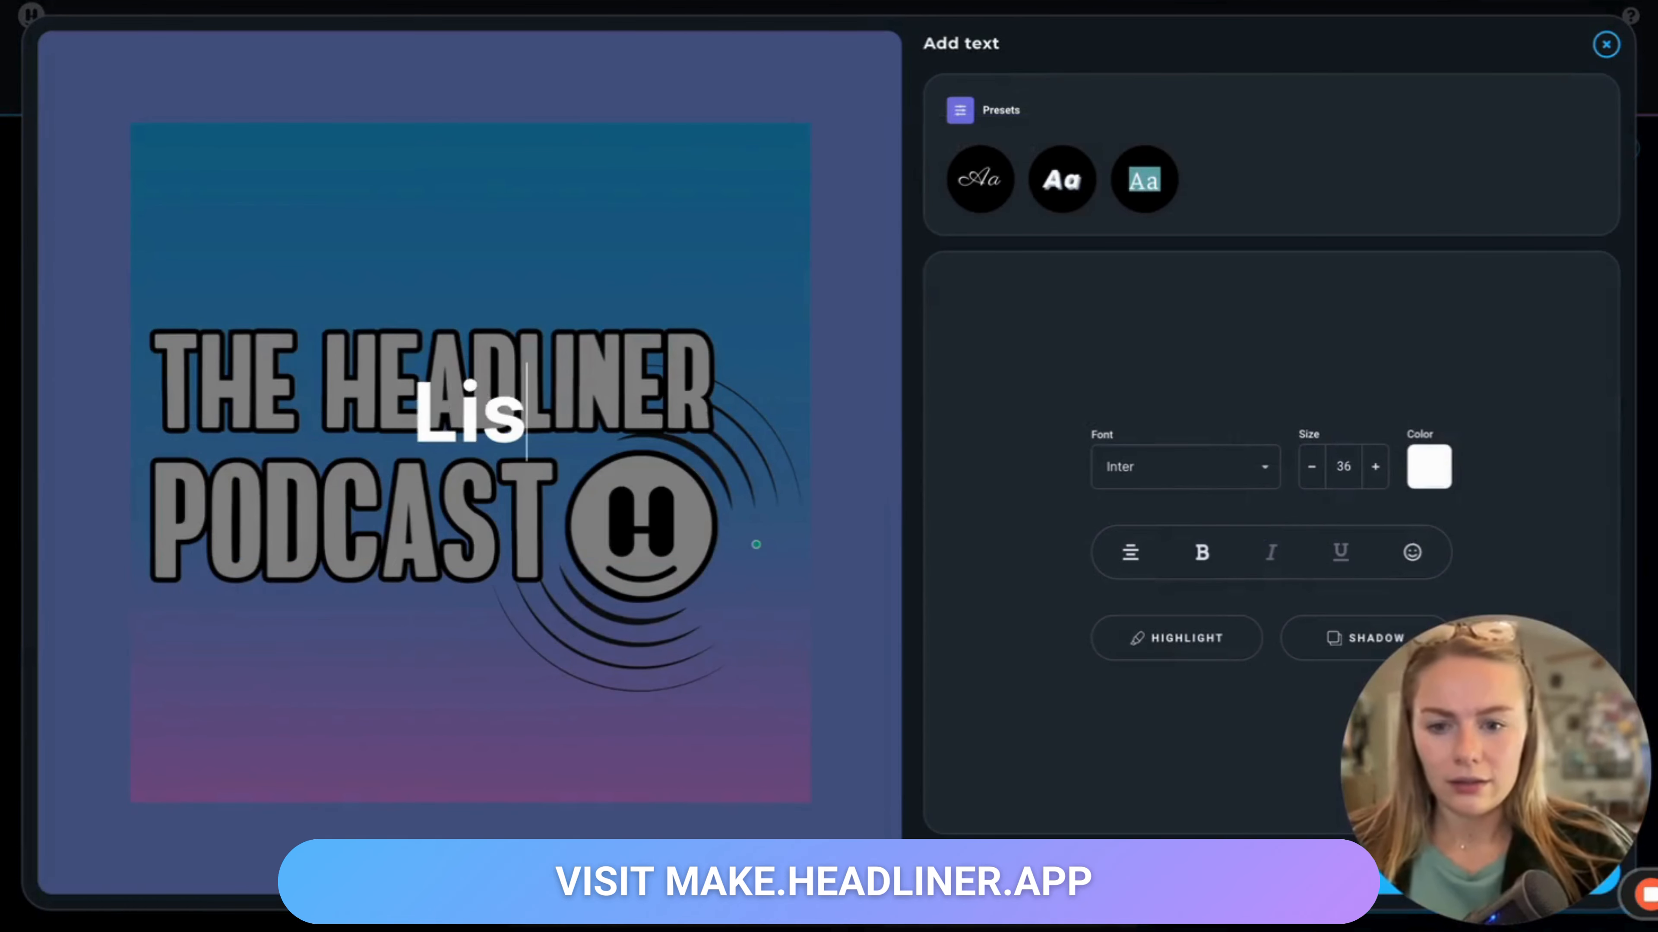
text(ten Now!)
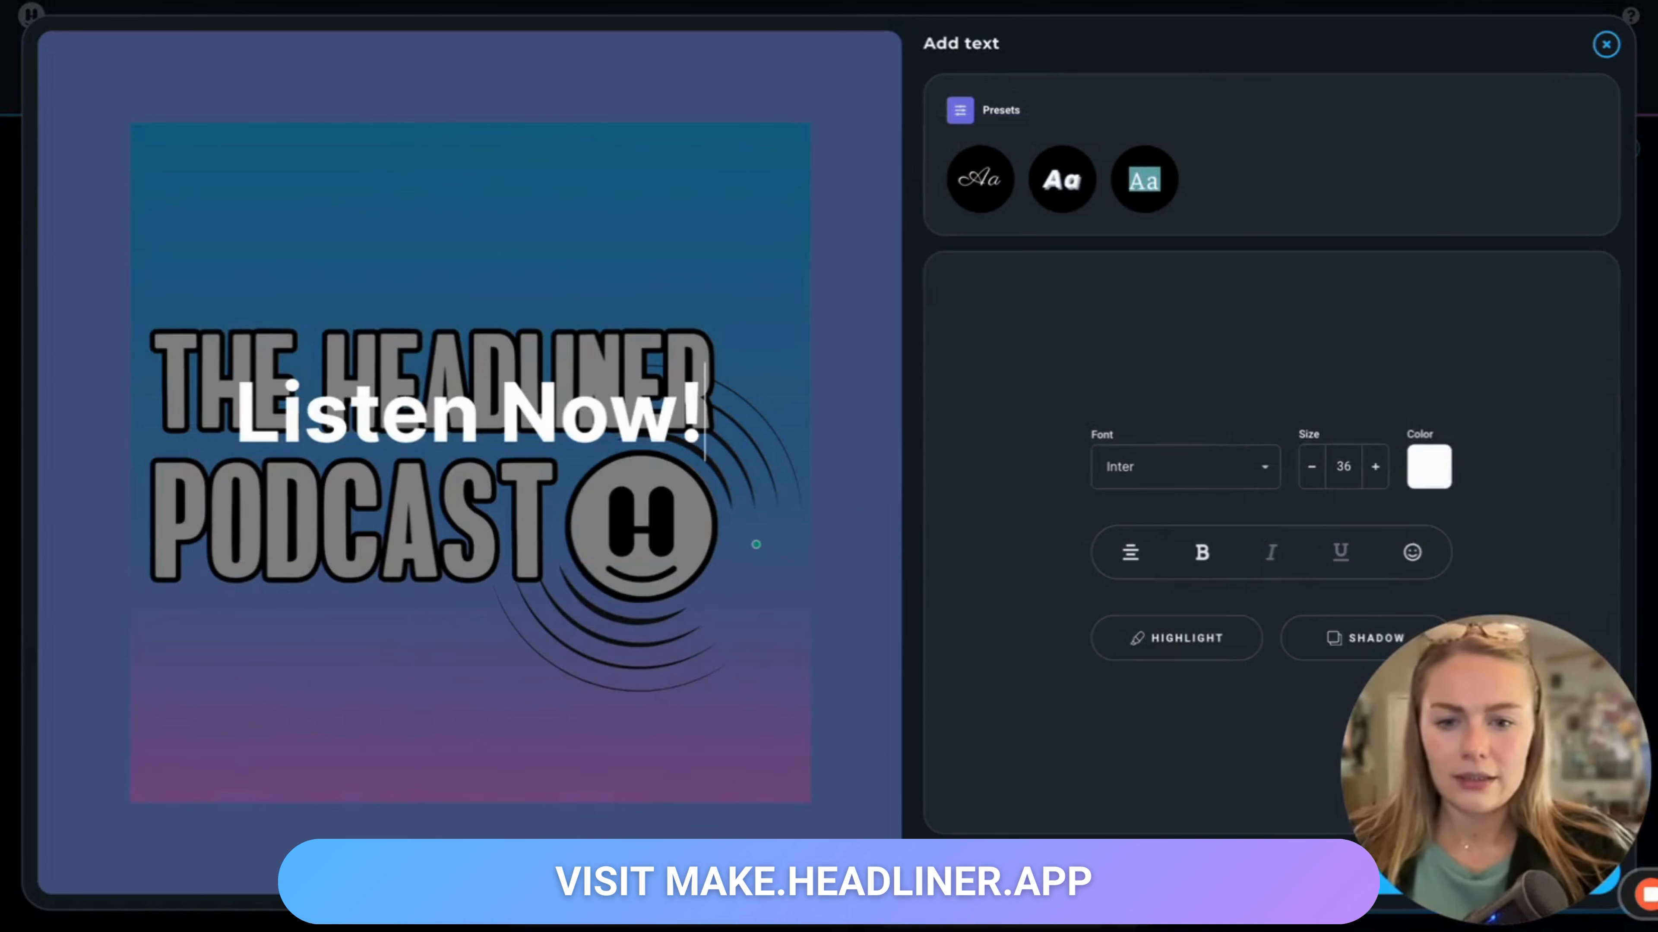
Step: Change the text's font to Roboto Condensed and move the text box to the top of the canvas
triple_click(729, 400)
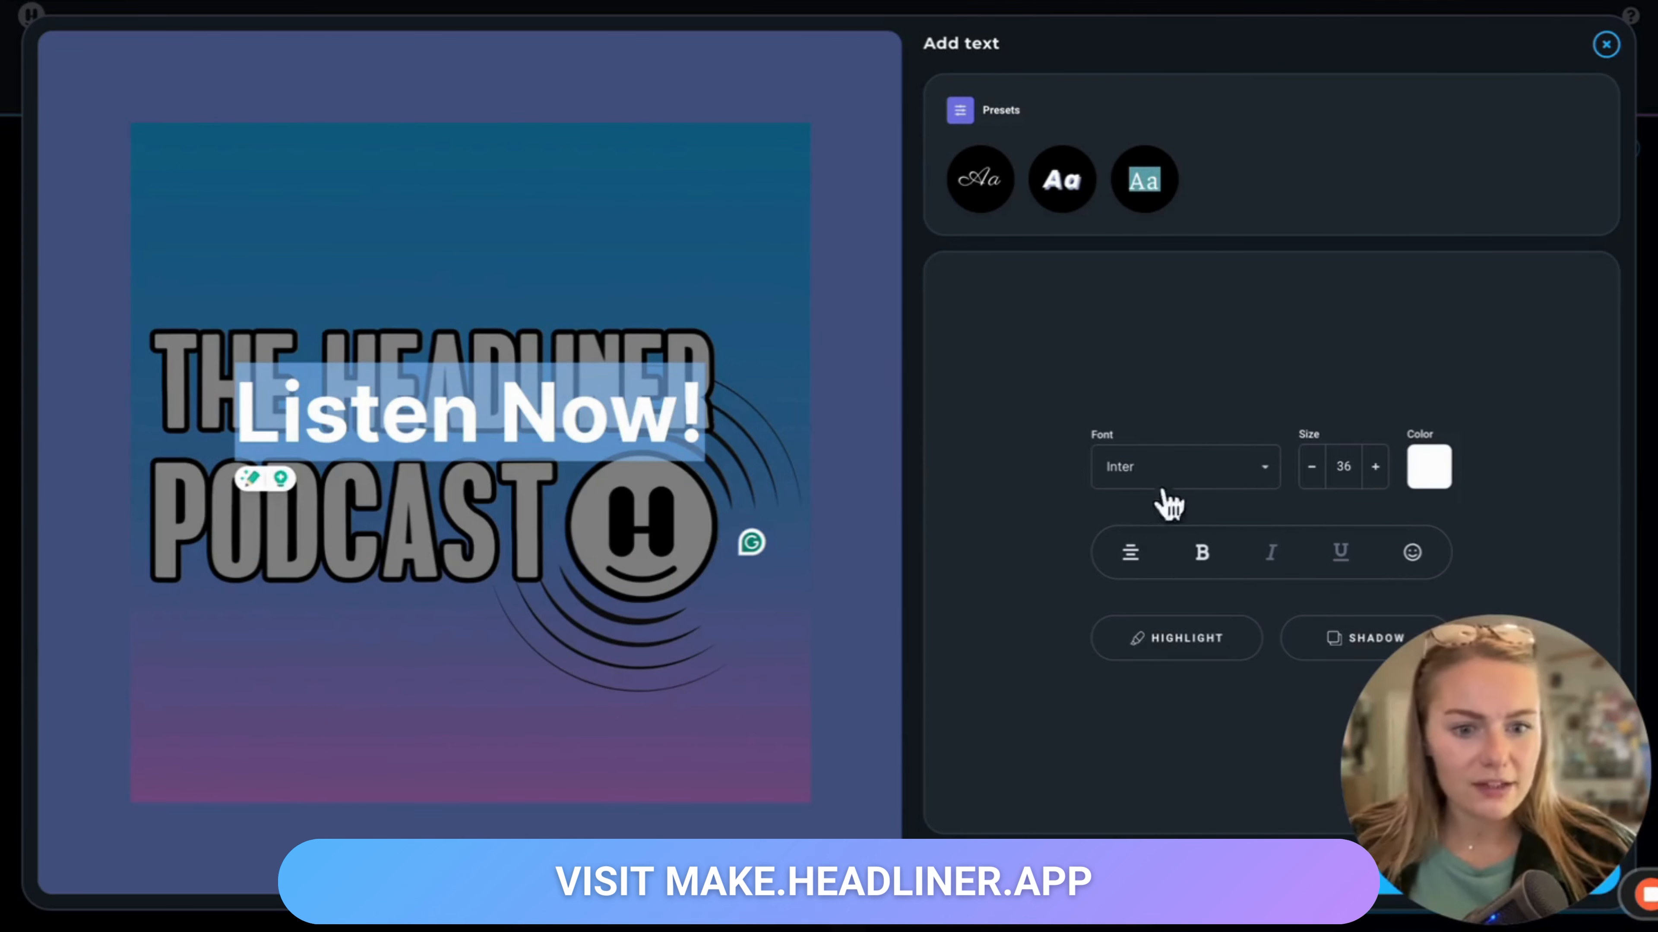
click(1189, 469)
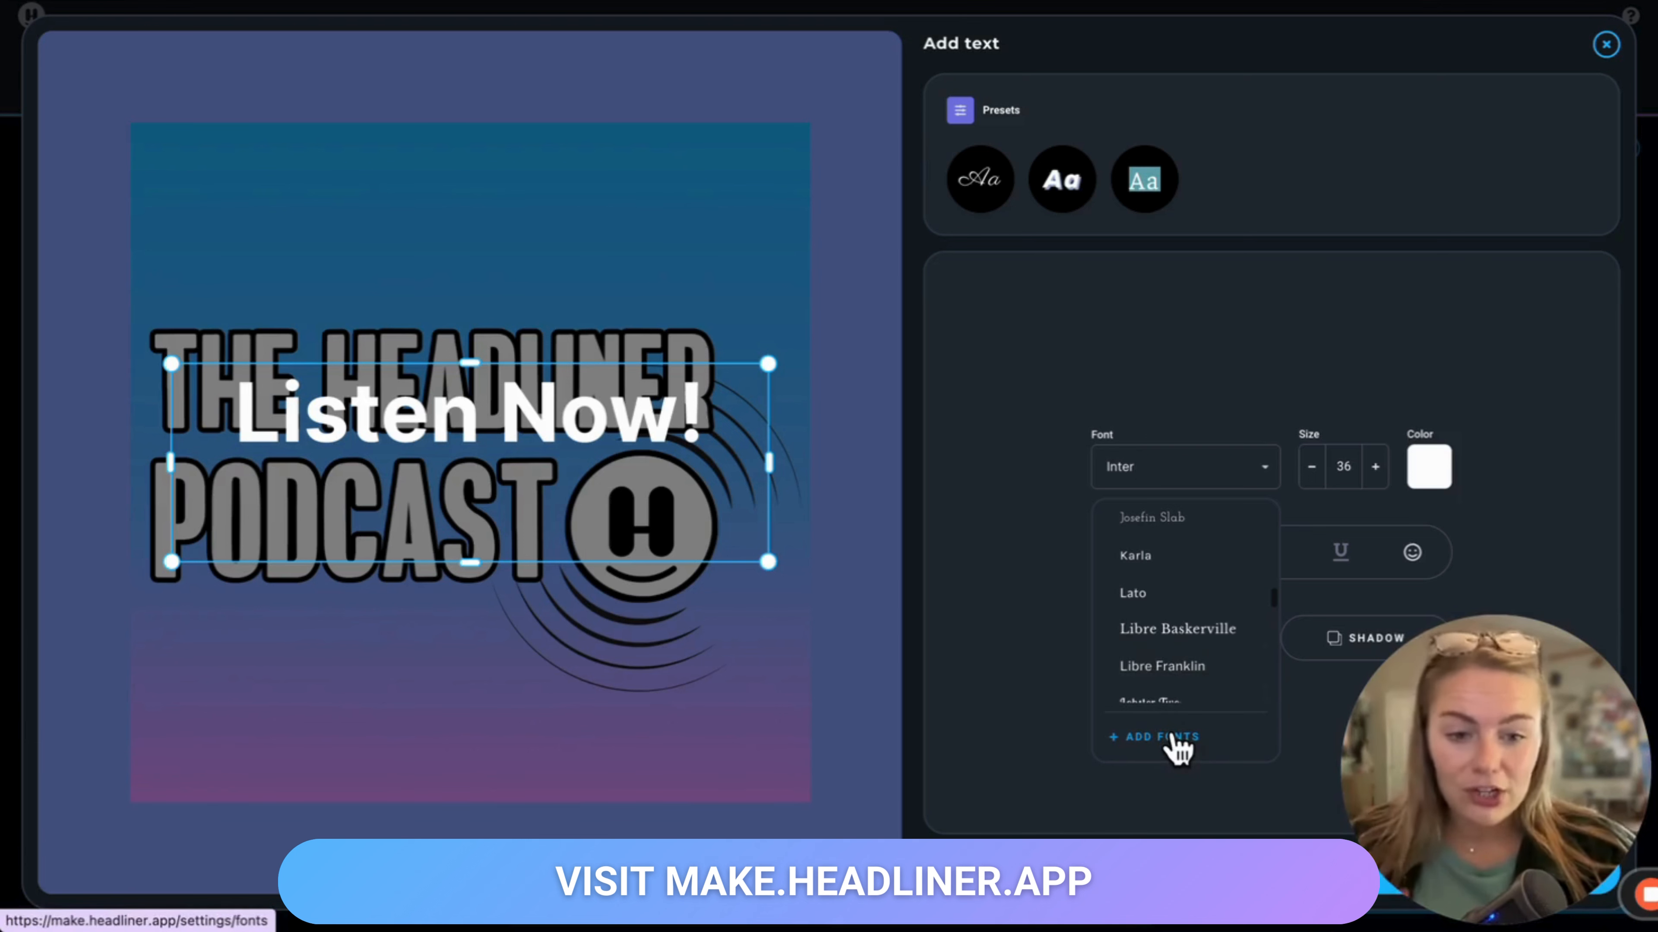
scroll(1207, 585, up, 10)
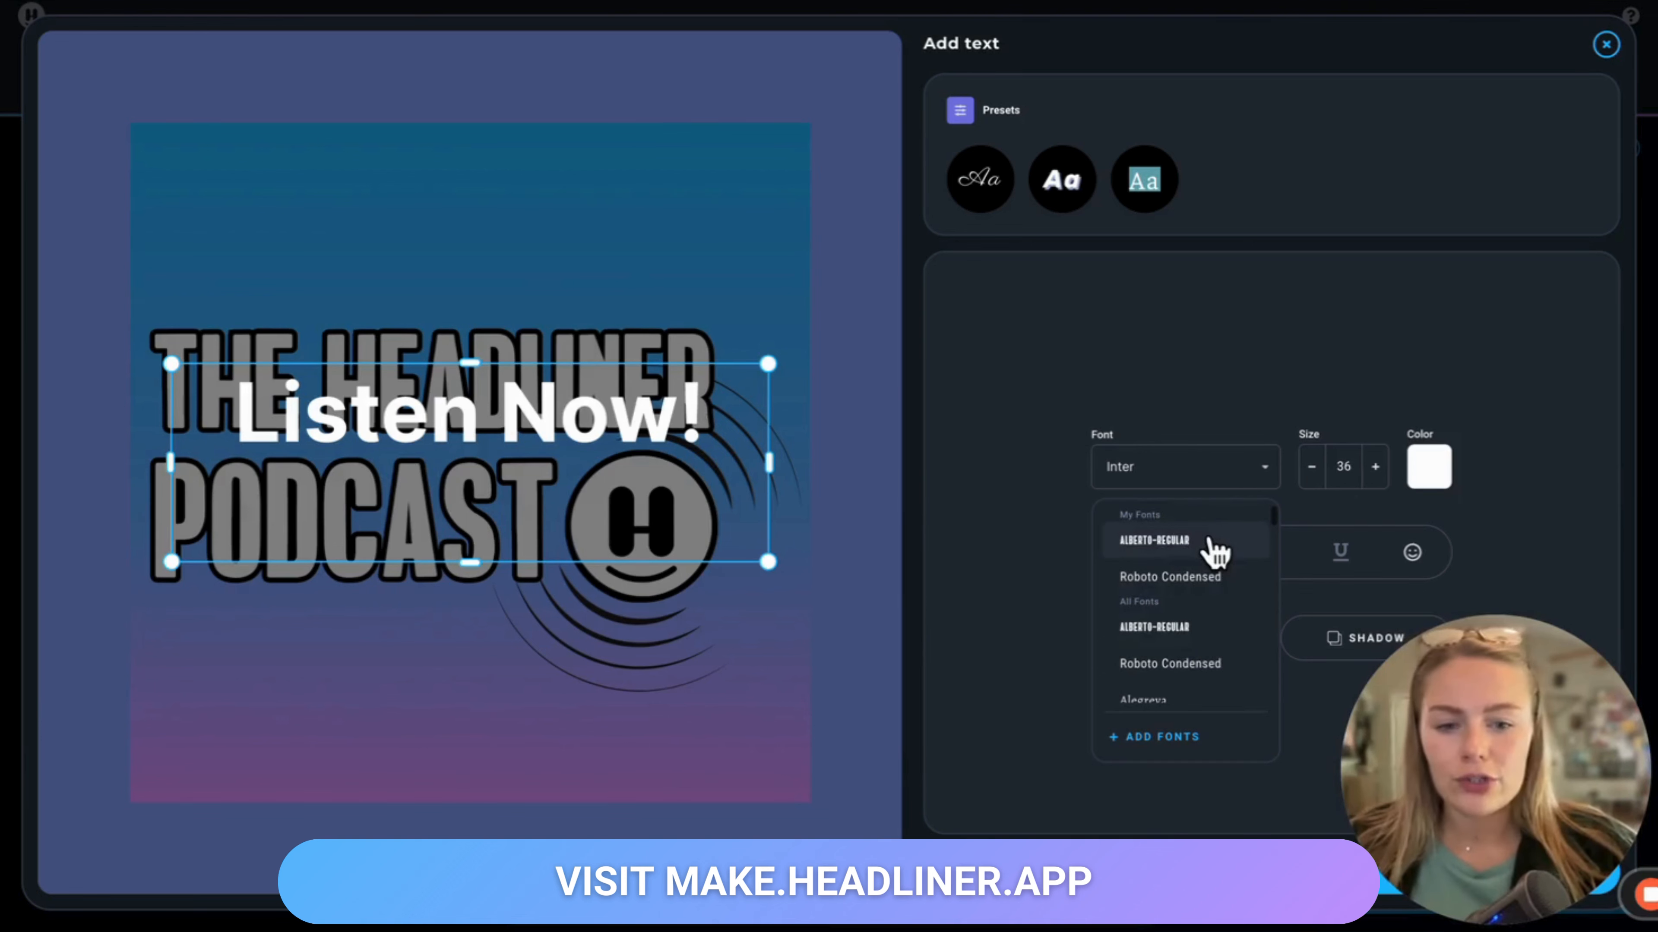
click(1211, 578)
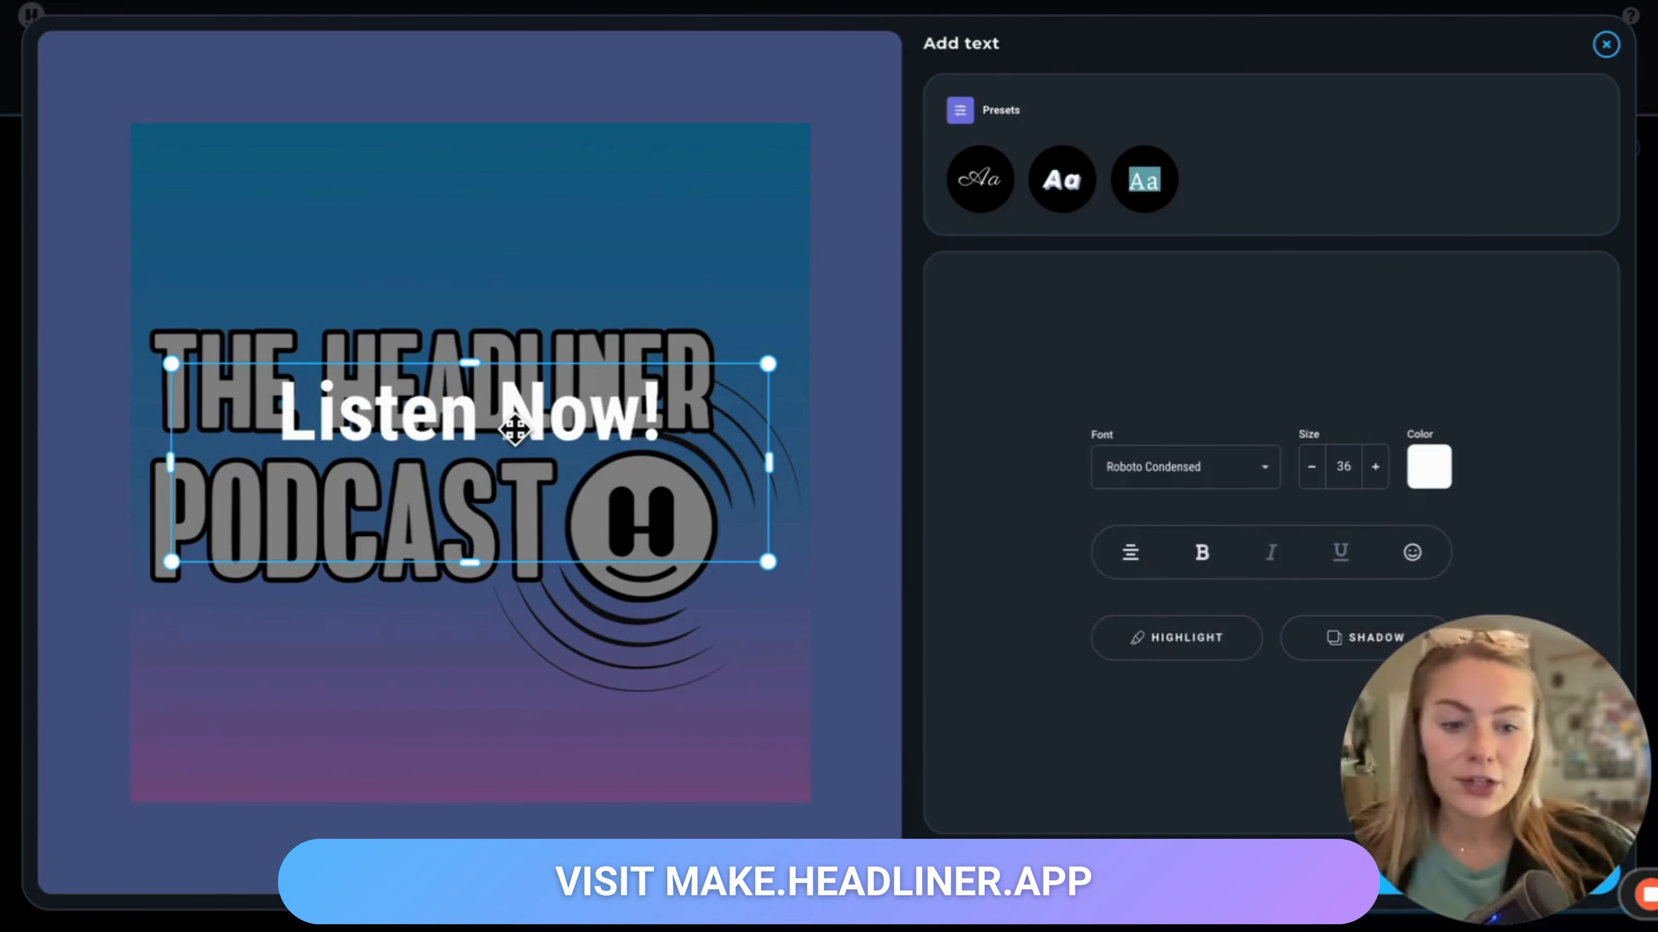
drag(515, 429, 522, 141)
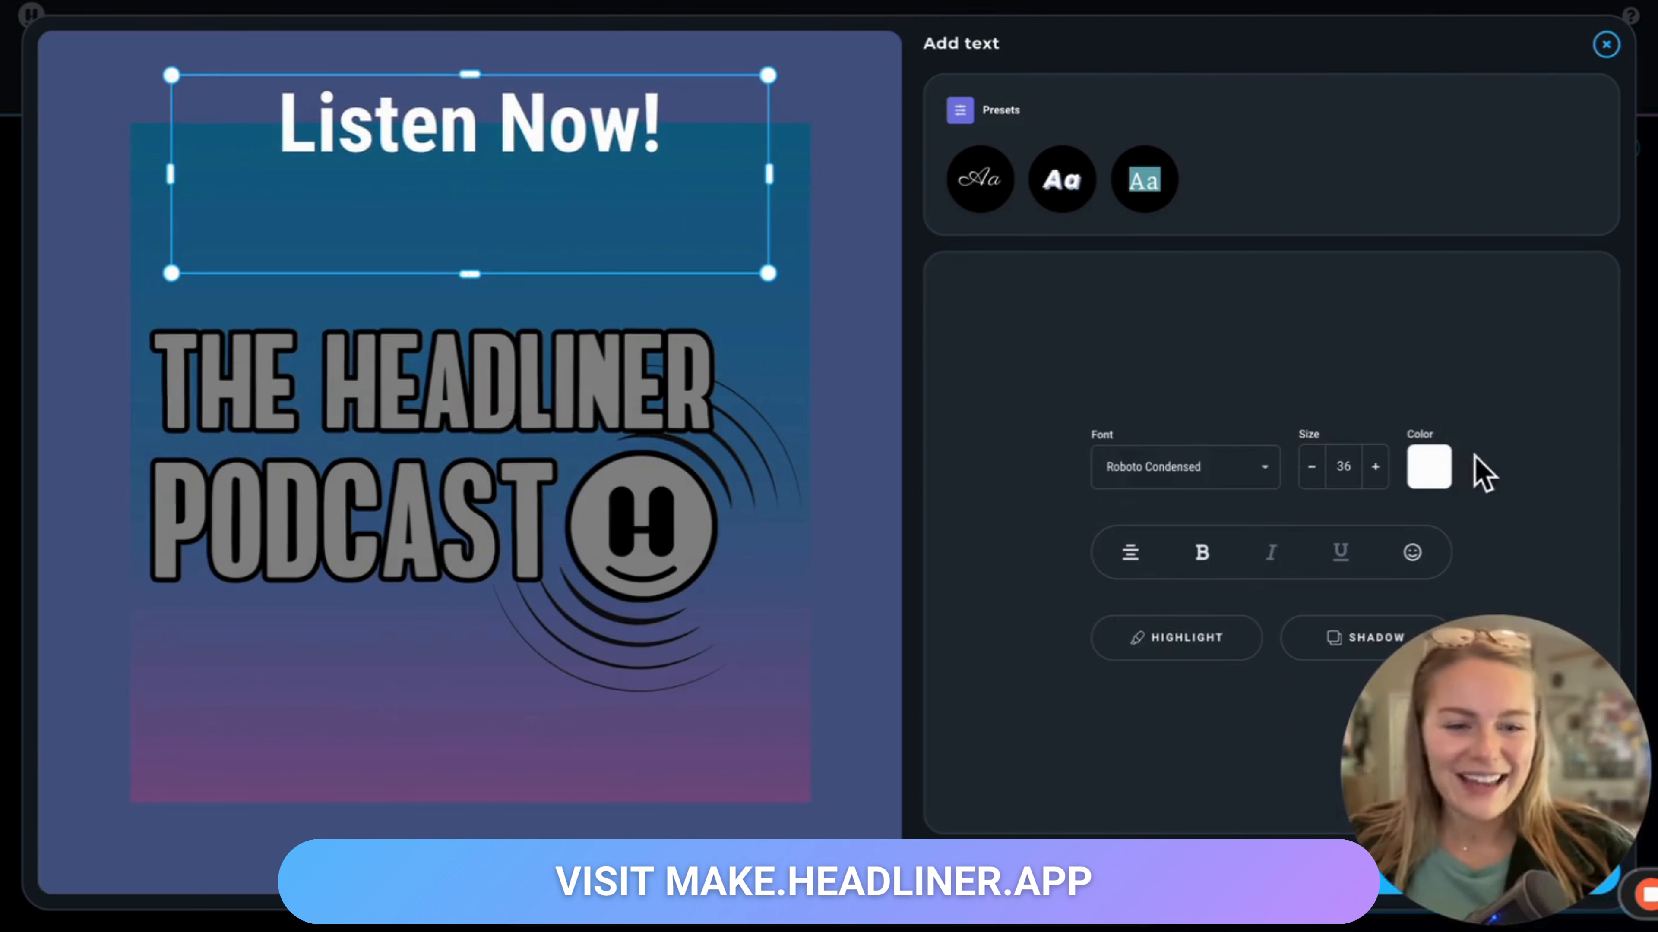
click(1430, 469)
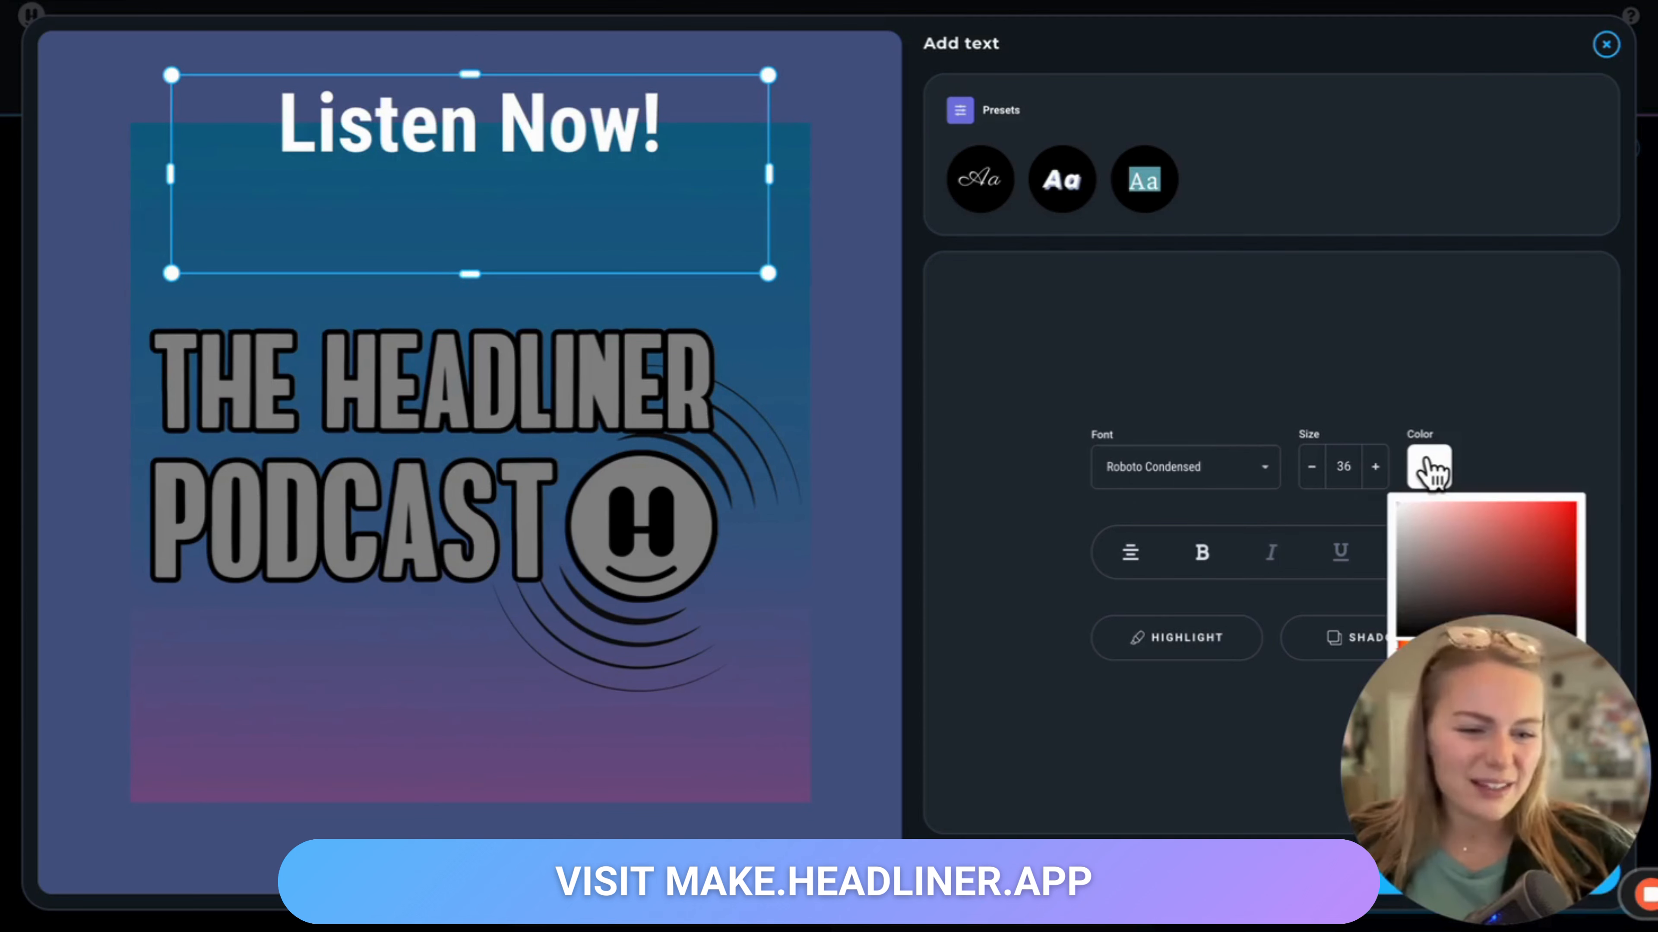
drag(1491, 685, 1495, 74)
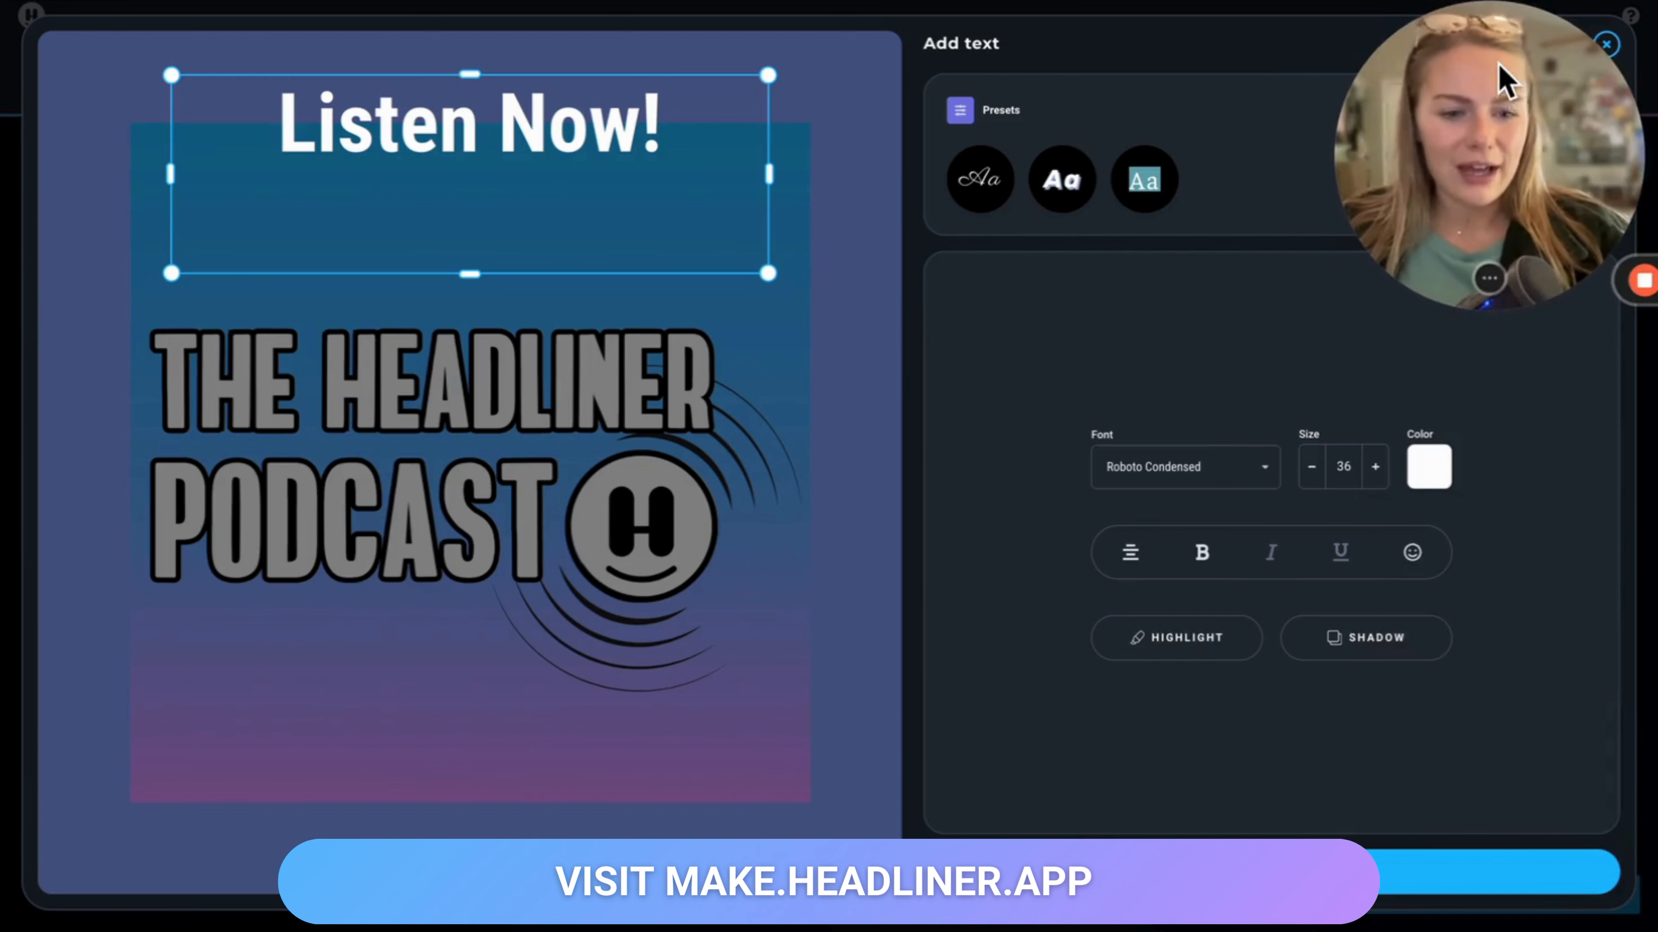
click(1423, 484)
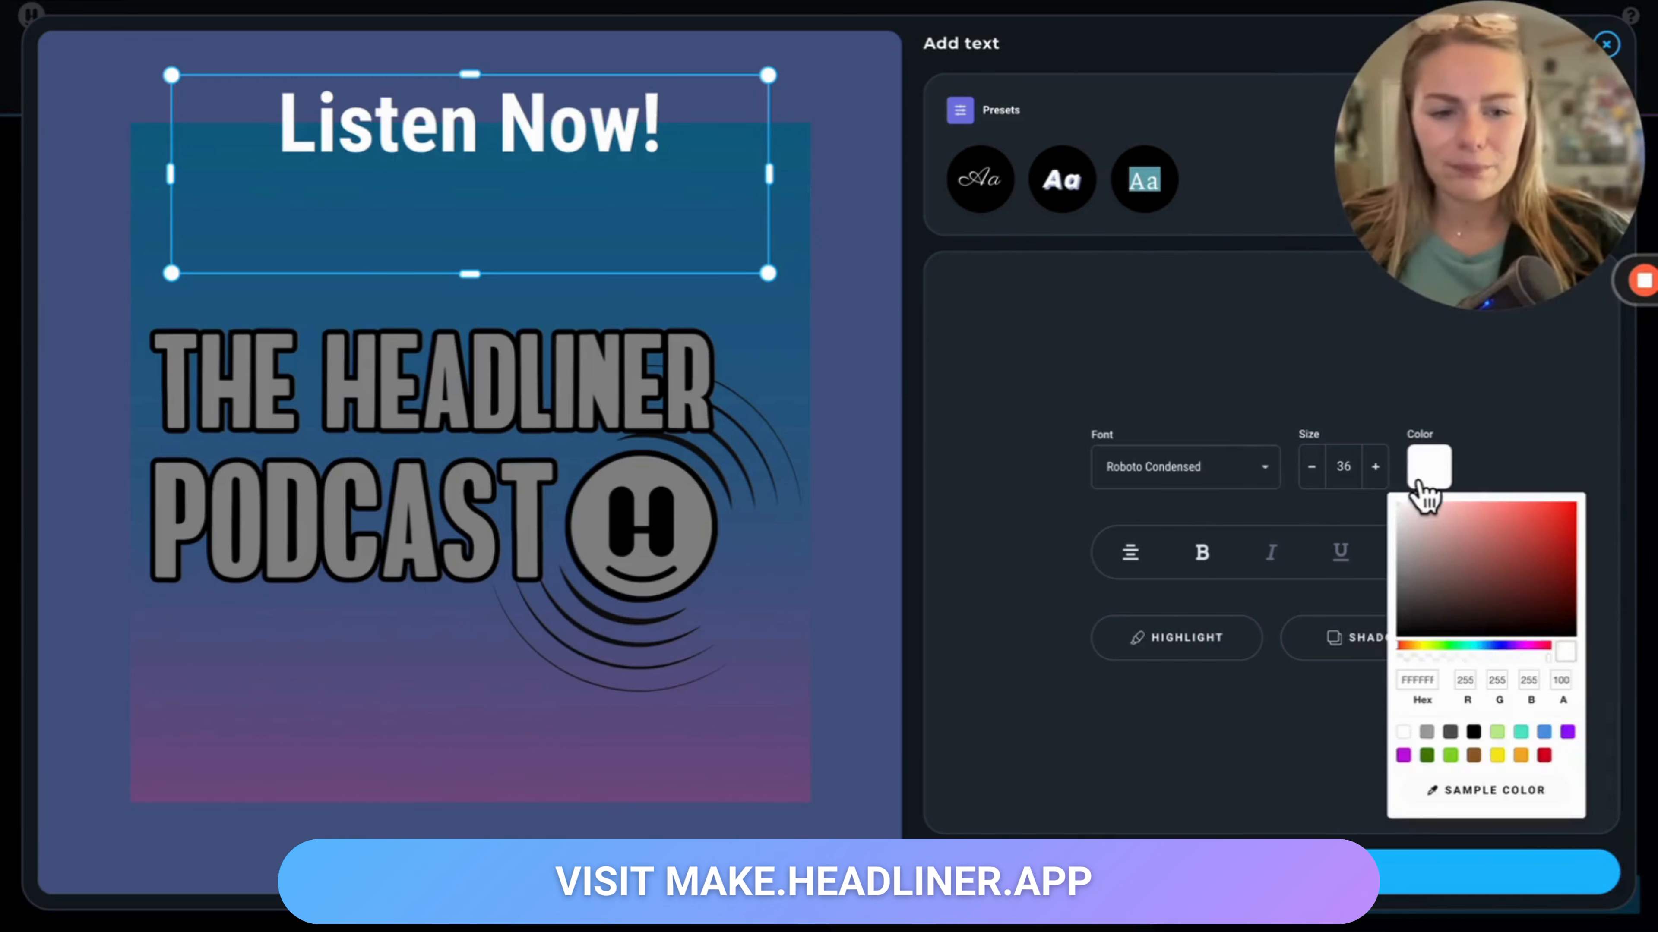
click(993, 714)
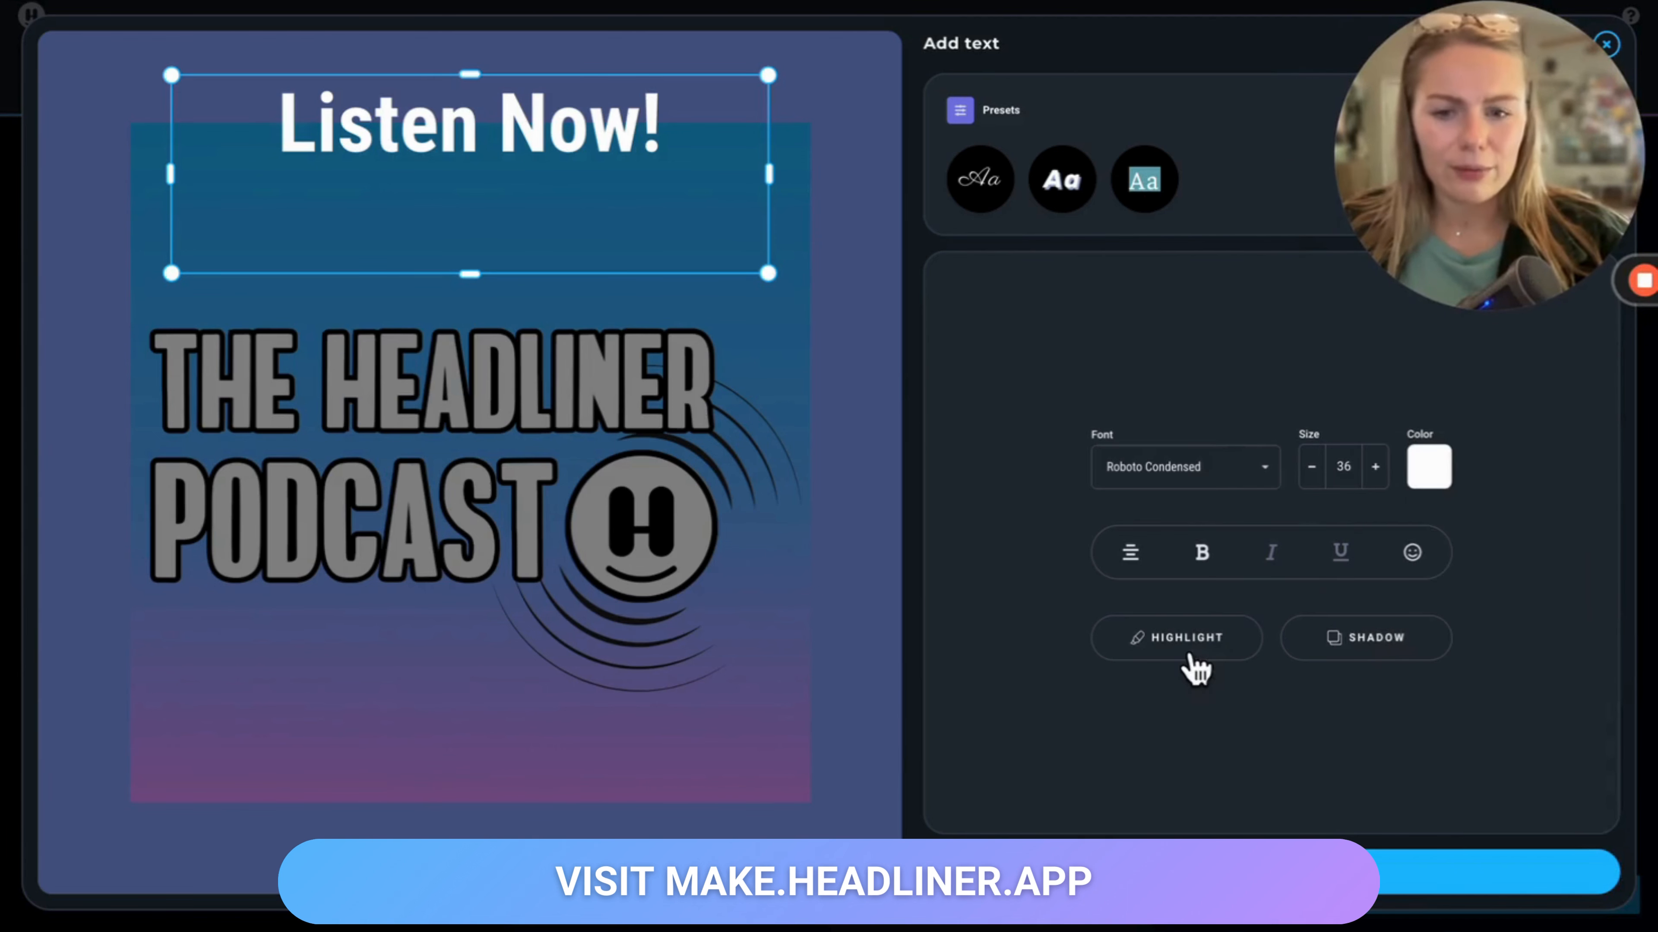